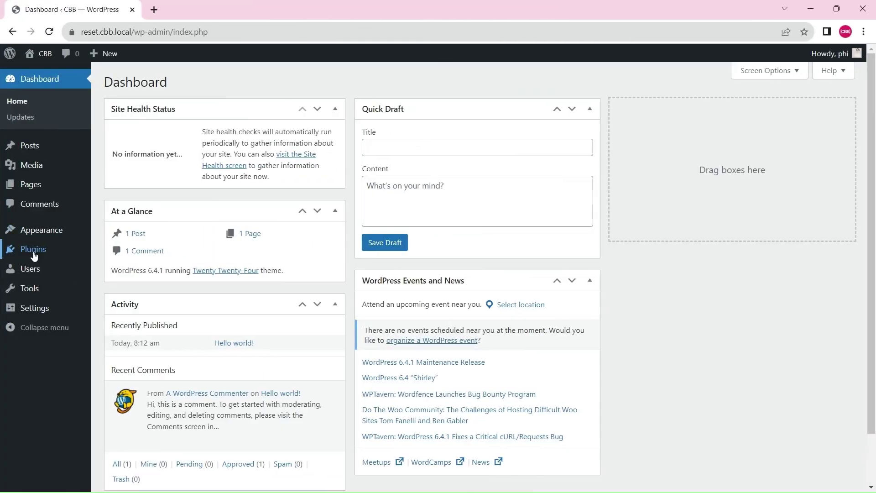
Find Content Blocks Builder by searching 'cbb' among new plugins, then install and activate it
mouse_move(34, 250)
click(135, 274)
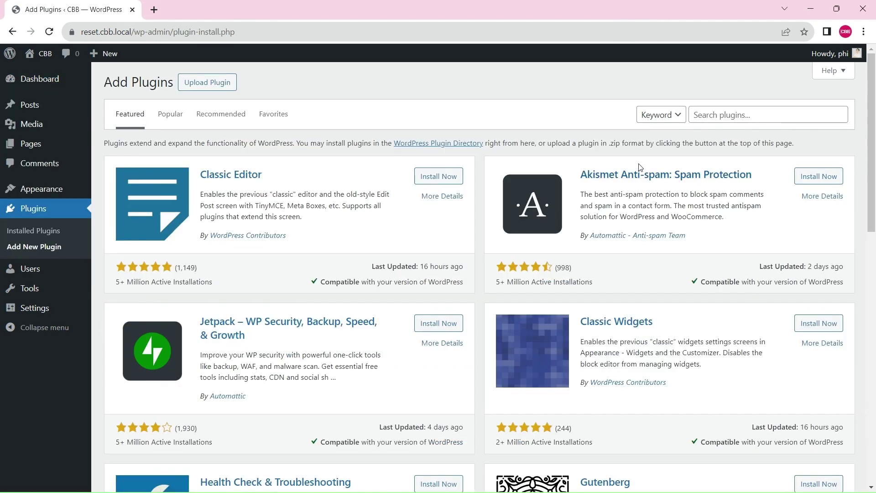
click(722, 118)
text(cbb)
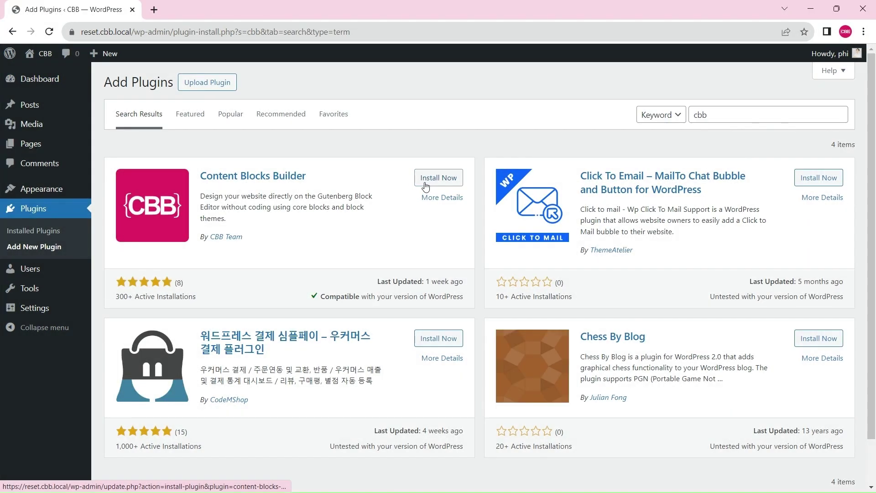
click(425, 185)
click(434, 180)
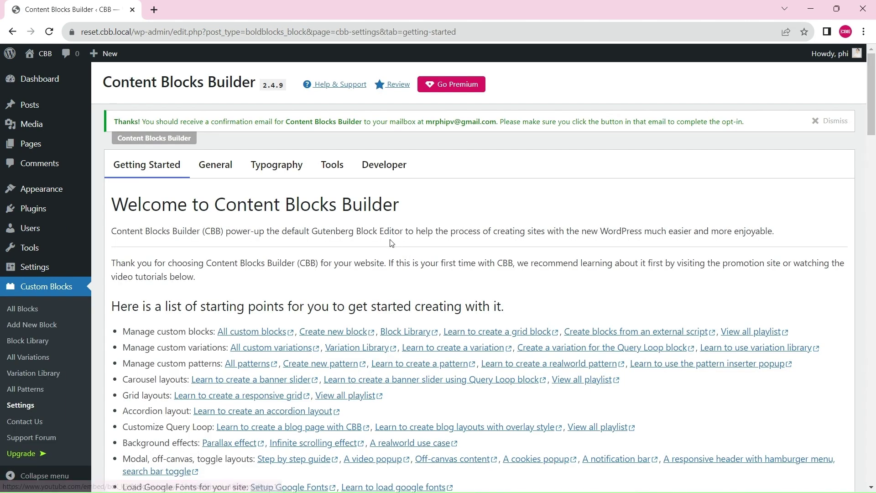
Dismiss the opt-in notice and search Google for 'content blocks builder' in a new tab
click(834, 121)
key(ctrl+t)
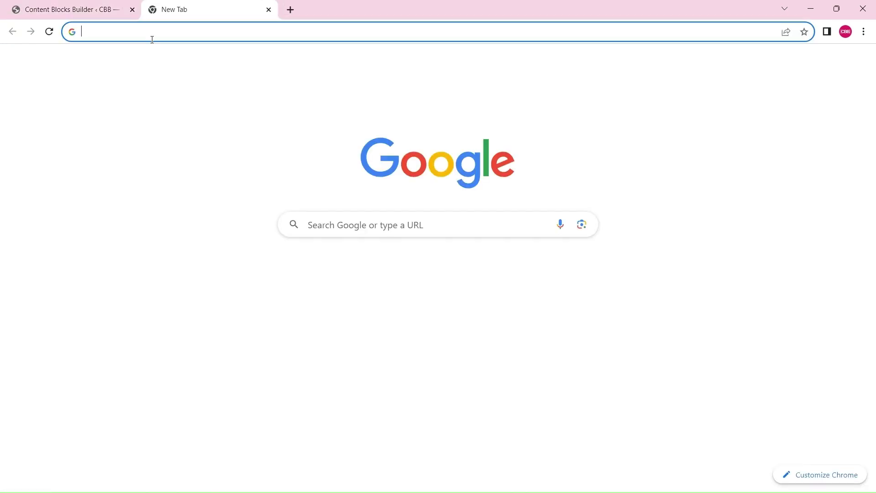
text(content blocks builder)
key(Return)
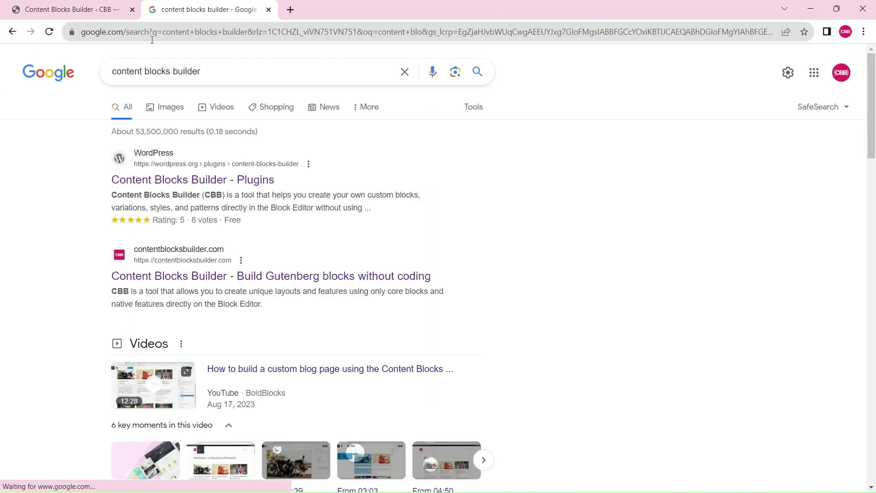
Open the plugin's WordPress.org page in a new tab and its official website, scrolling through both
right_click(239, 180)
click(258, 185)
click(231, 276)
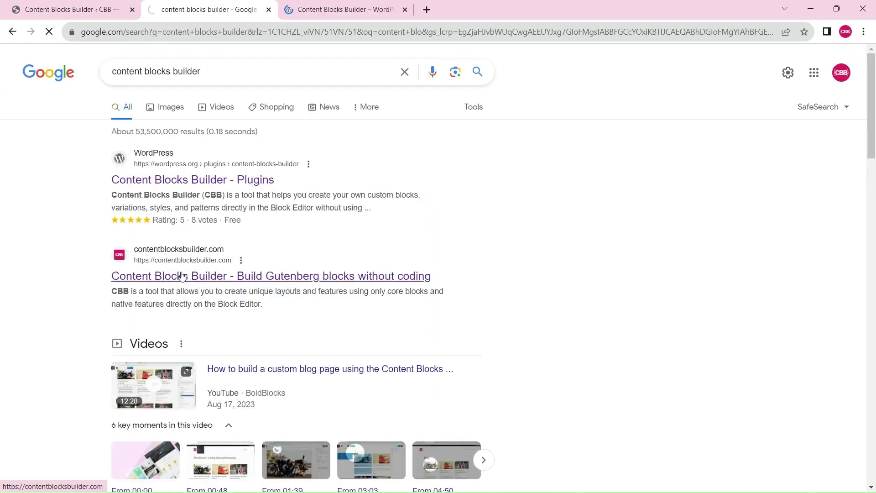
click(344, 14)
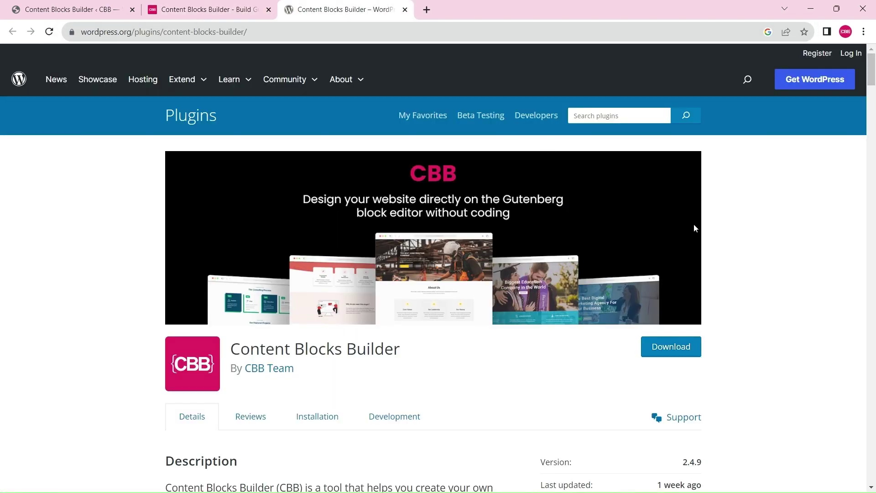
scroll(695, 228, down, 4)
click(212, 9)
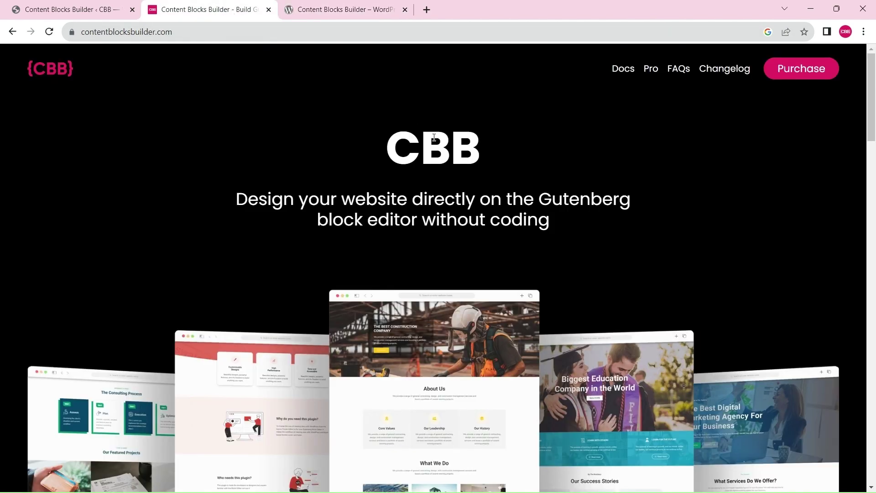
scroll(434, 138, down, 5)
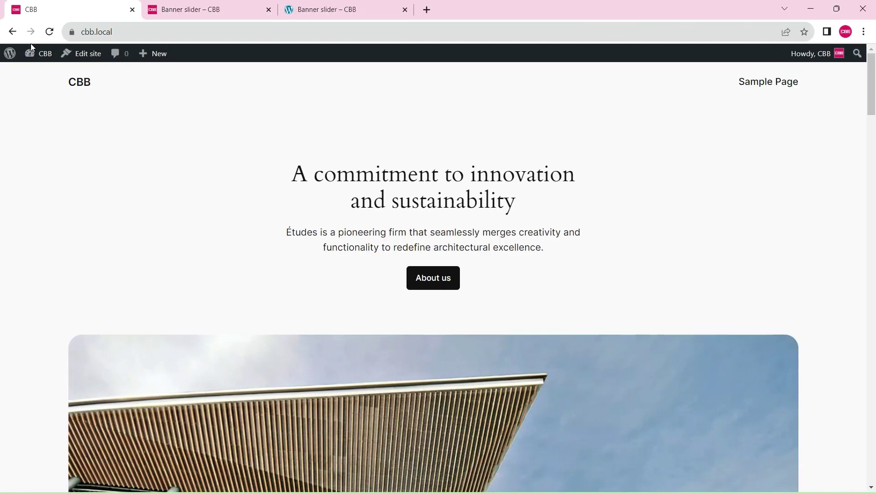
mouse_move(27, 53)
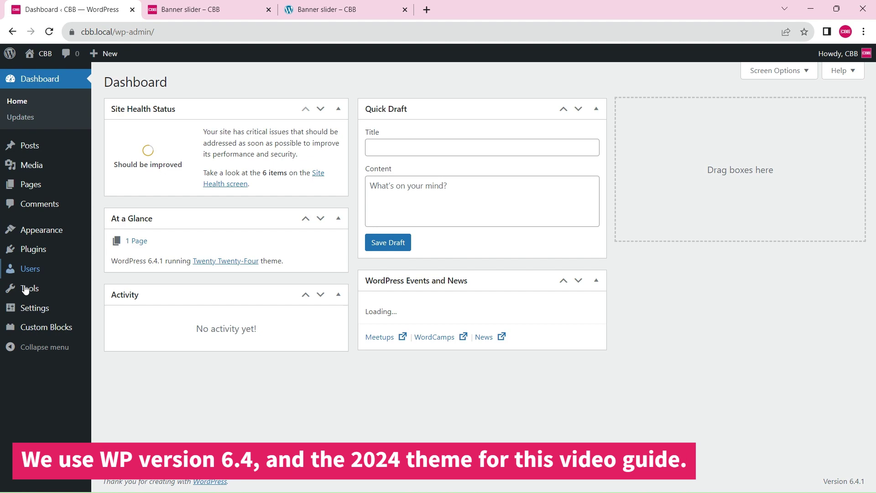
Start a new custom block titled 'Banner slider item'
mouse_move(43, 328)
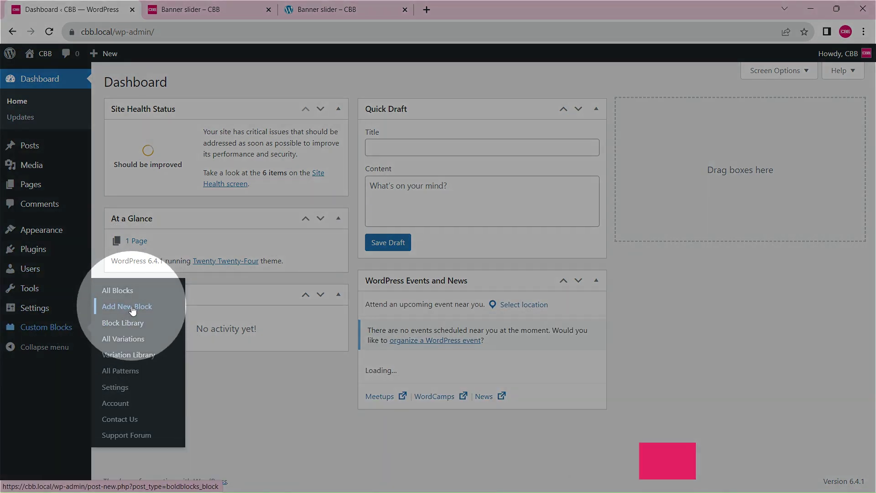
click(132, 309)
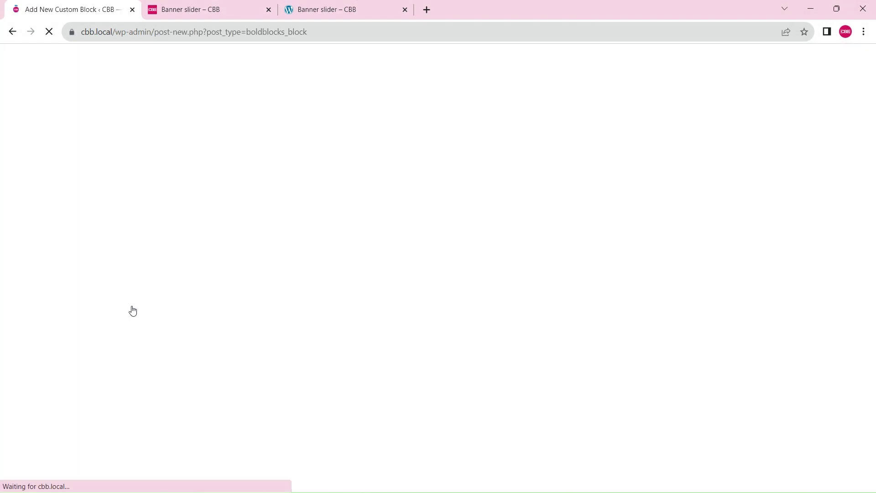
text(Banner slider item)
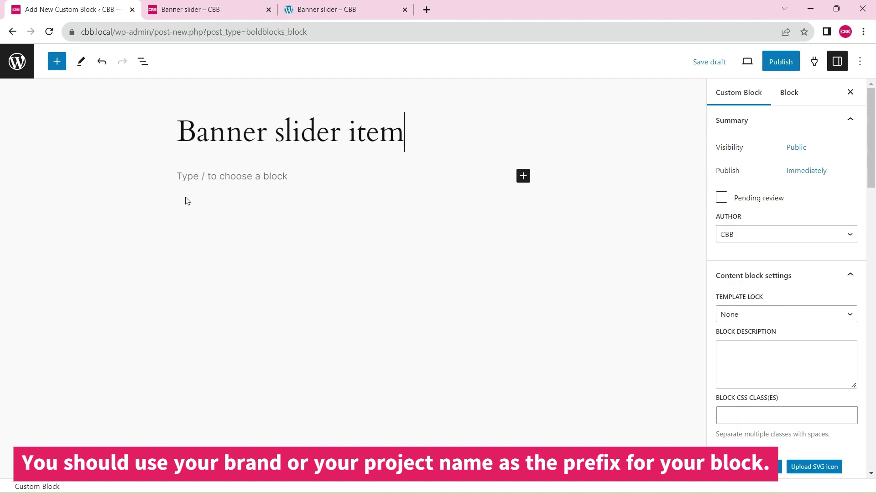
Insert a full-width Advanced group whose inner blocks use a 1200 px content width
click(187, 176)
text(/)
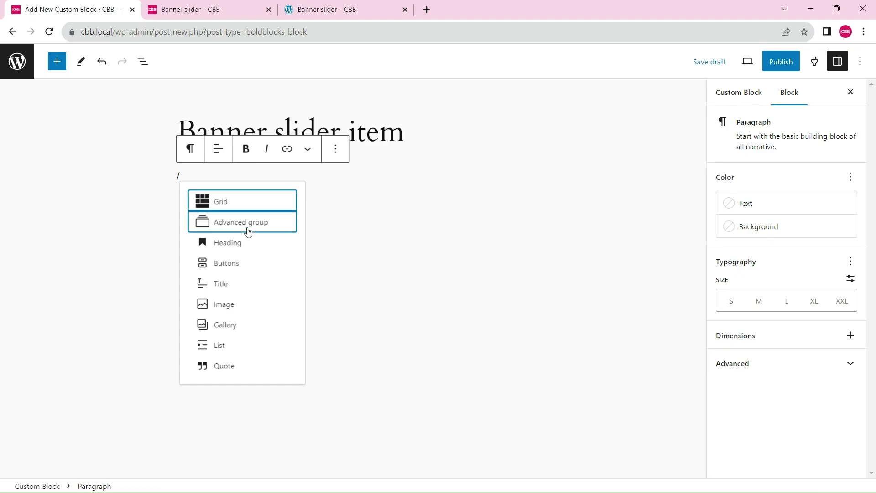
click(248, 232)
click(246, 155)
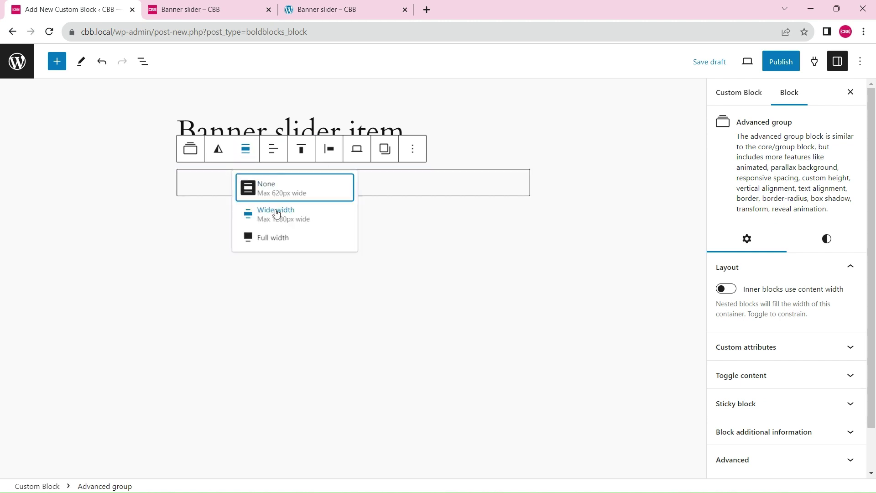
click(273, 236)
click(726, 289)
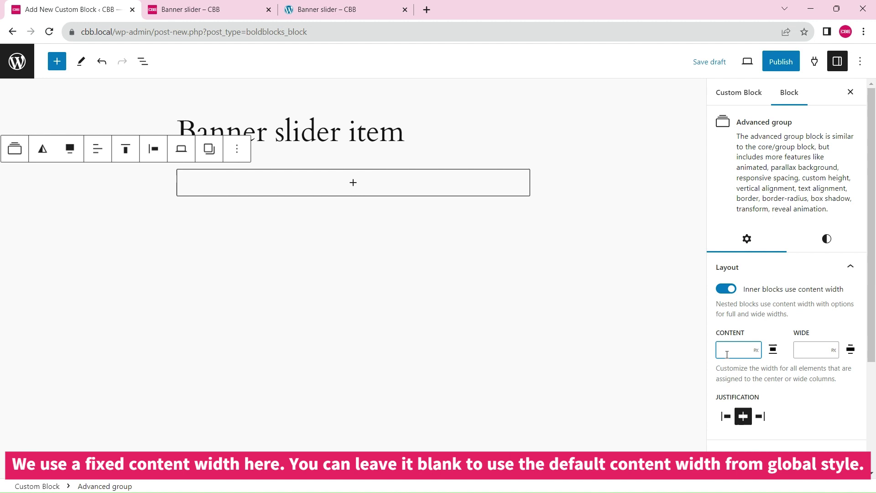
text(1200)
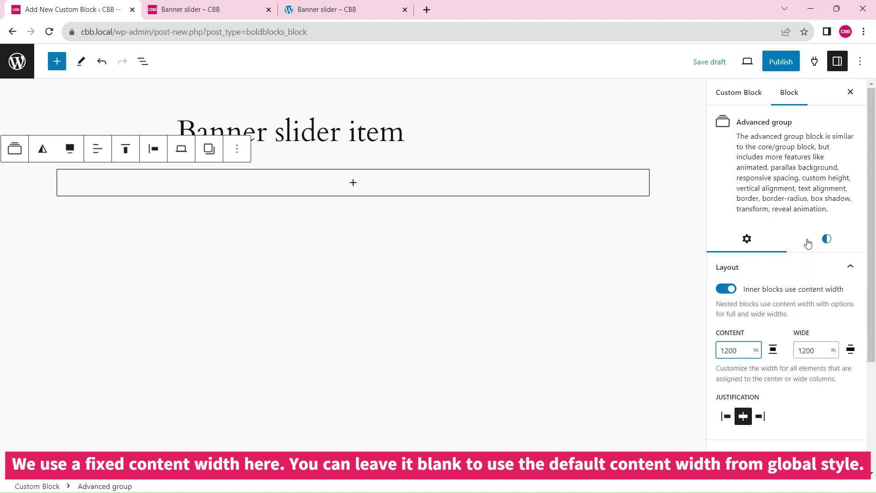
Enable background media on the group and paste the construction-site image URL
click(825, 239)
scroll(848, 365, down, 4)
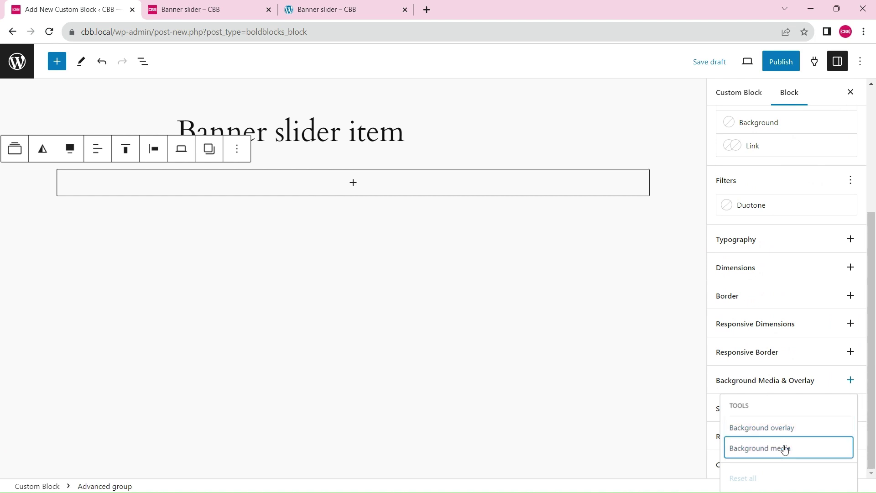
click(784, 449)
scroll(789, 410, down, 3)
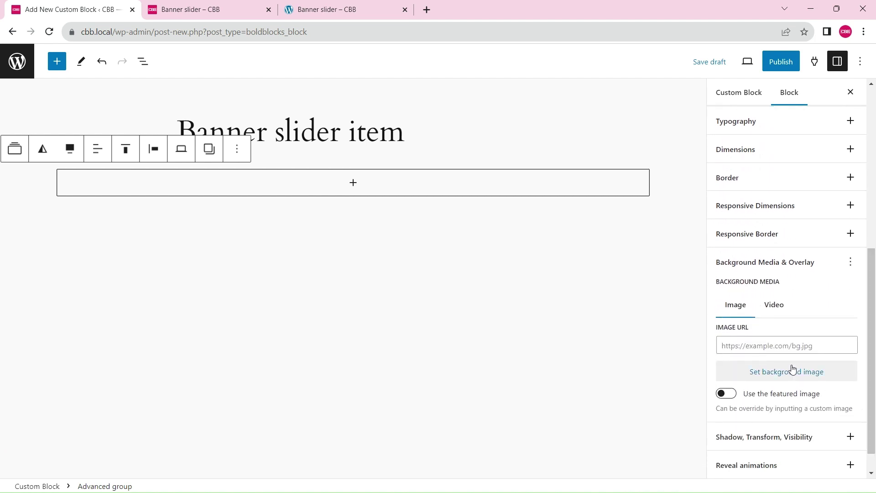
key(ctrl+v)
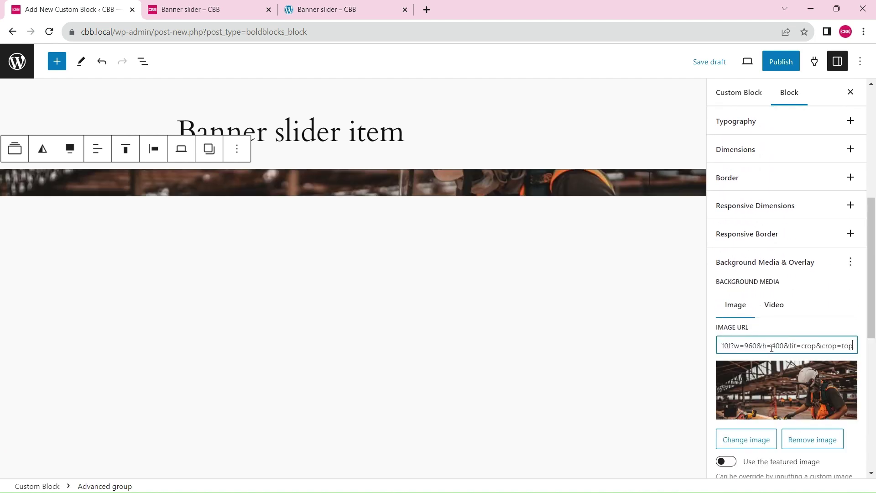
Give the group a 650 px minimum height and centre its content vertically
click(850, 149)
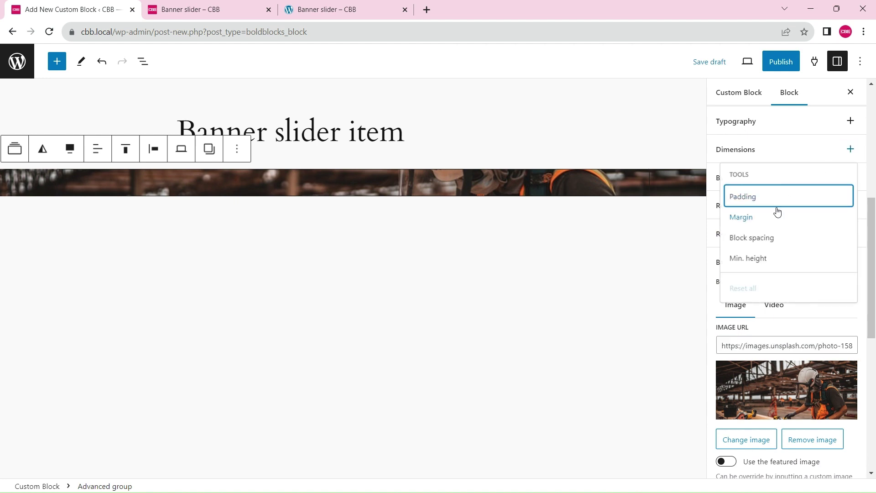
click(773, 254)
click(869, 221)
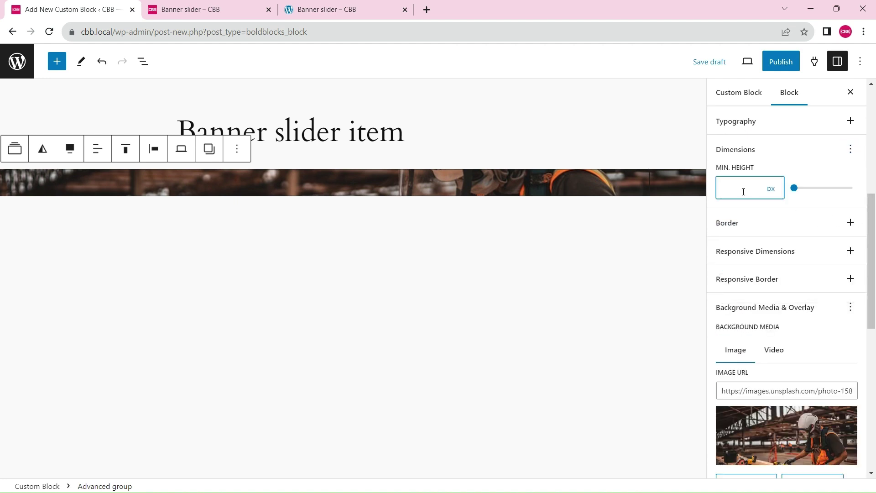
text(650)
click(118, 153)
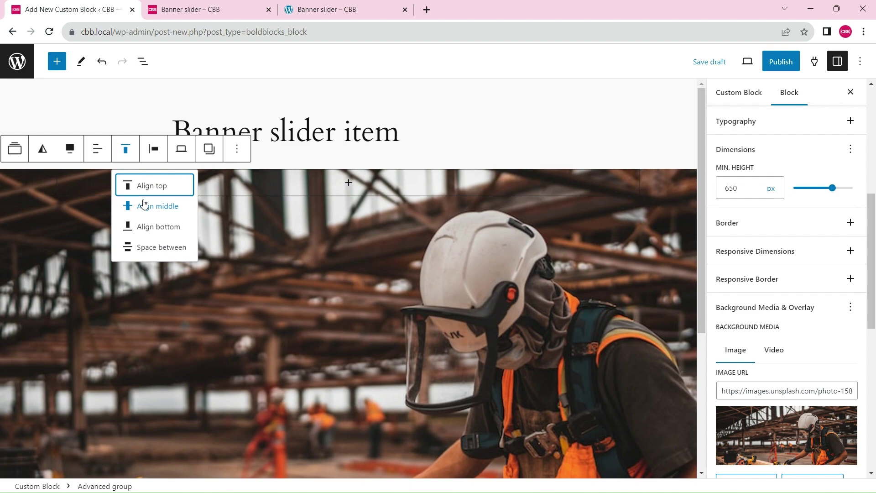
click(137, 205)
scroll(420, 264, down, 3)
scroll(420, 264, up, 3)
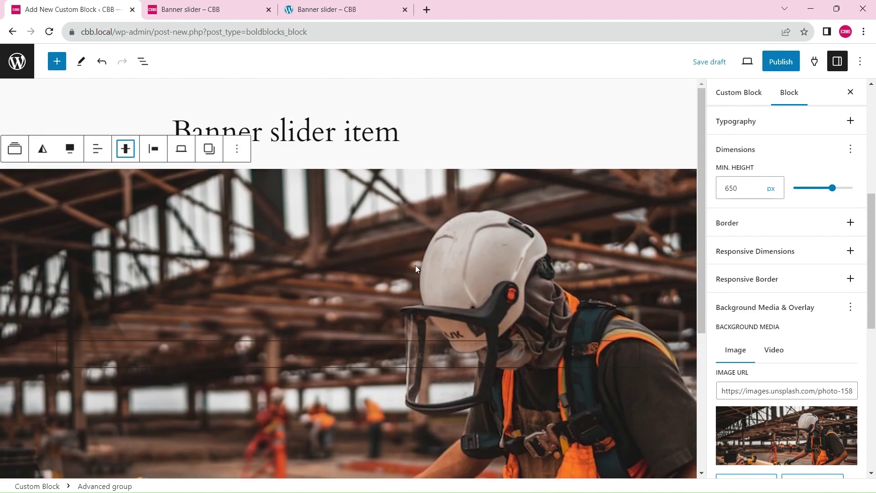
Insert a Grid block inside the banner group and select its Grid item
click(348, 355)
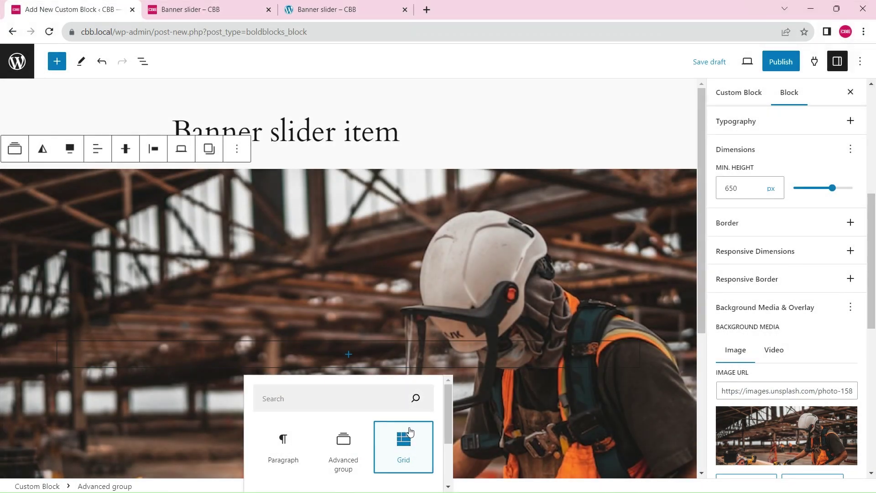
click(403, 444)
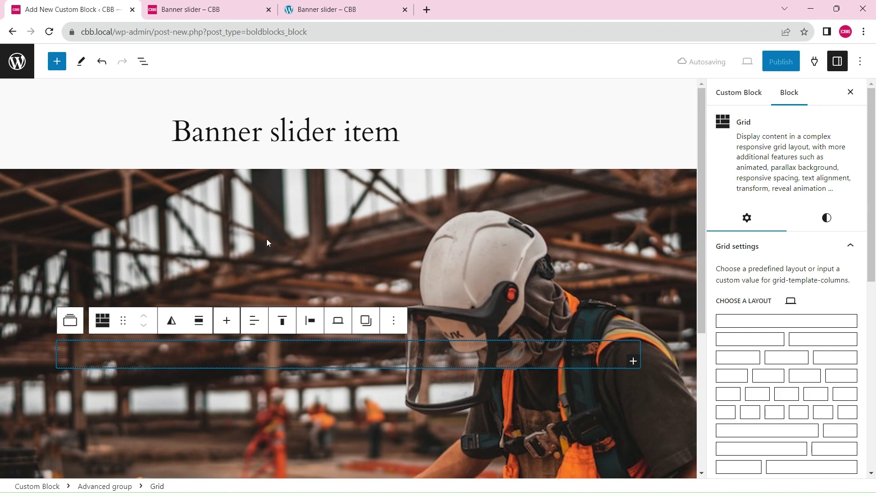
click(143, 61)
click(79, 165)
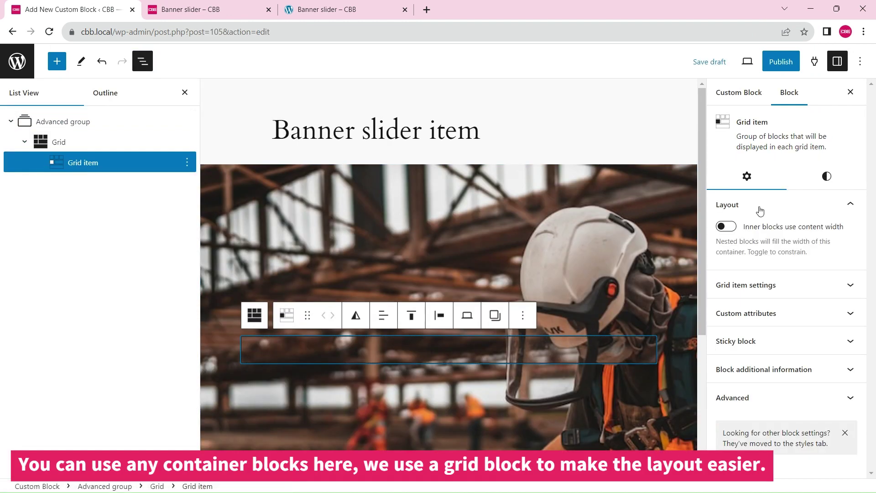
Give the grid item a semi-transparent black background (#121212D1) and white text
click(826, 177)
click(756, 255)
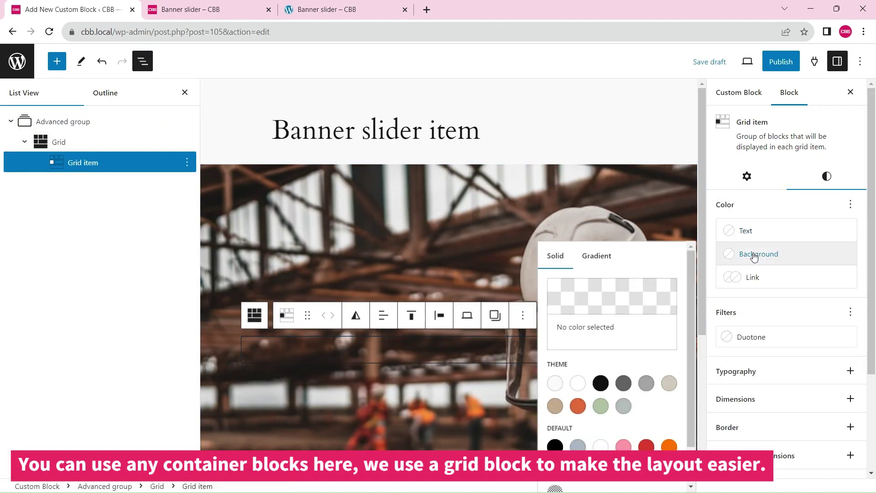
click(601, 383)
click(630, 305)
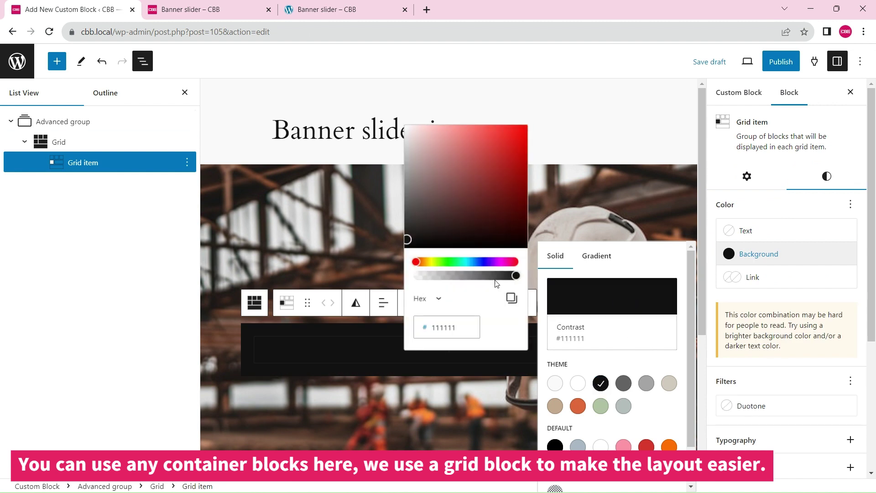
mouse_move(497, 276)
mouse_down()
mouse_move(487, 276)
mouse_move(499, 277)
mouse_up()
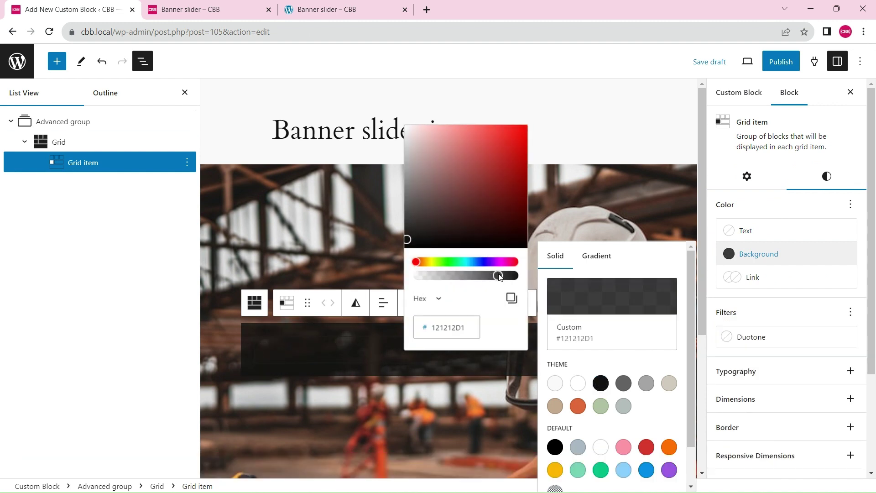
click(760, 233)
click(586, 333)
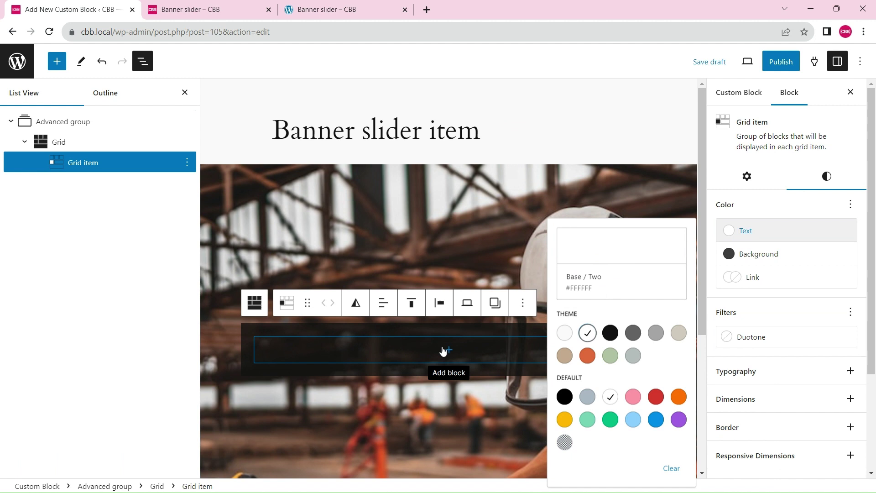
Add a white heading reading 'This is a demo title' to the grid item
click(442, 351)
click(443, 351)
text(he)
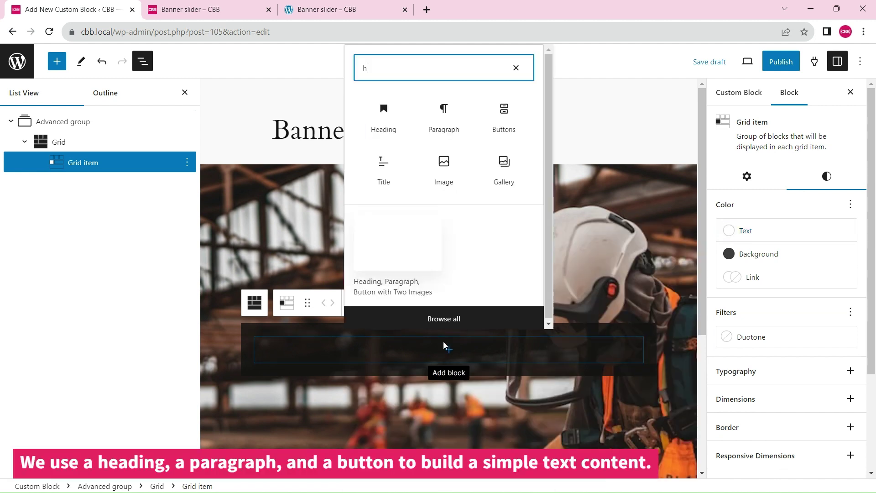
click(384, 119)
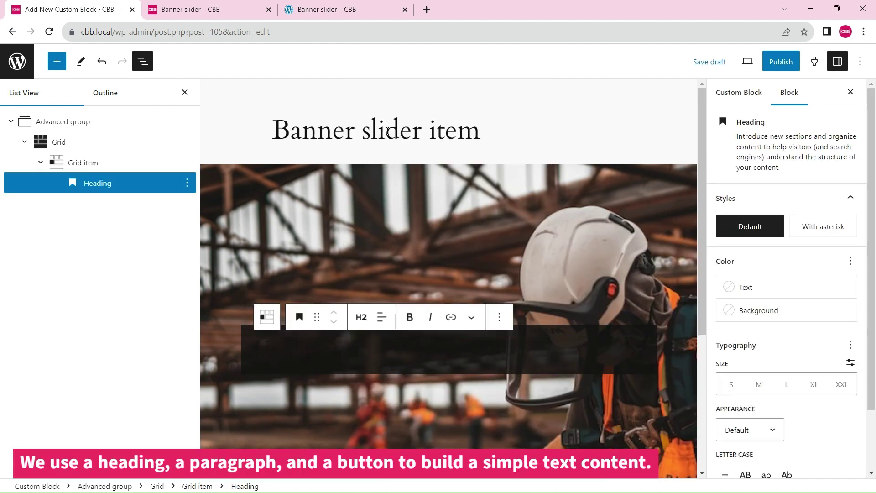
click(742, 279)
click(579, 157)
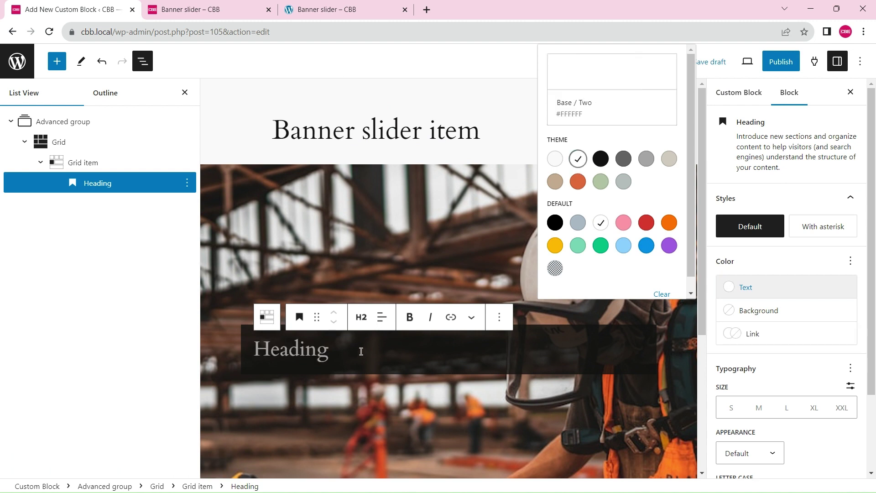
click(360, 350)
text(This is a demo title)
Add a pasted description paragraph and a Learn more button with orange Accent / Three background
key(Return)
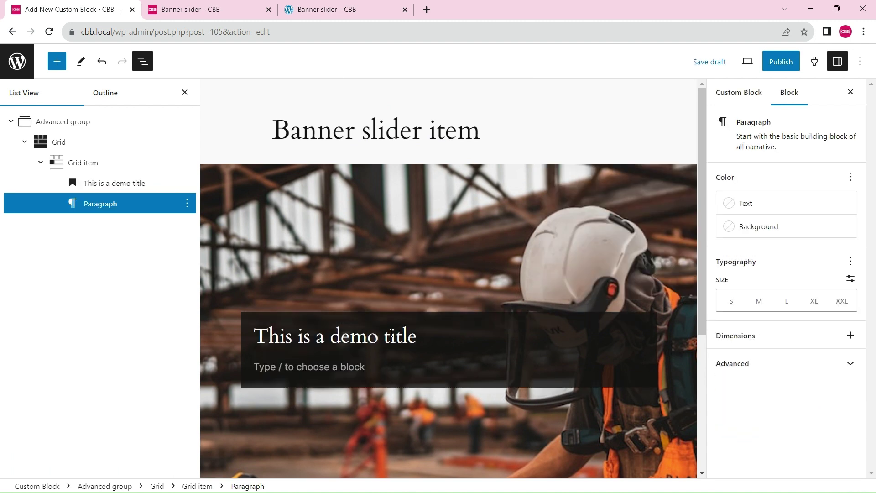
text(We provide a range of general contracting, design, and construction management services and boasting a portfolio of award winning projects.)
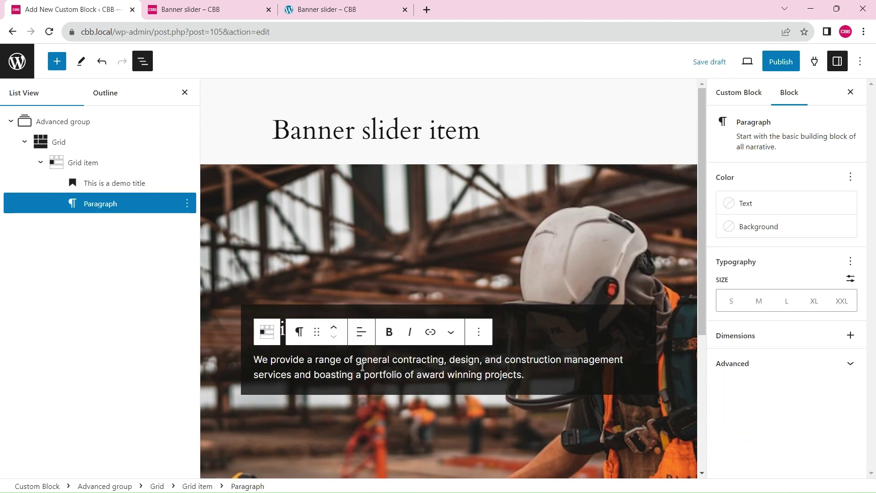
key(Return)
text(/bu)
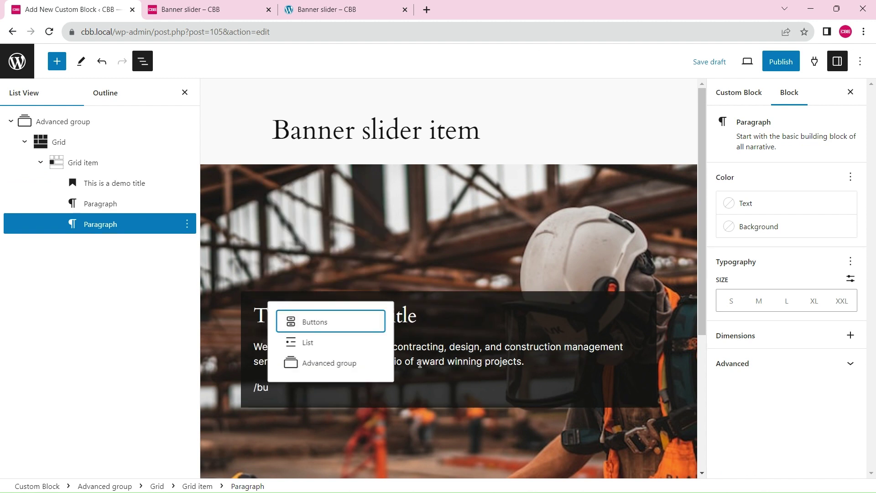
key(Return)
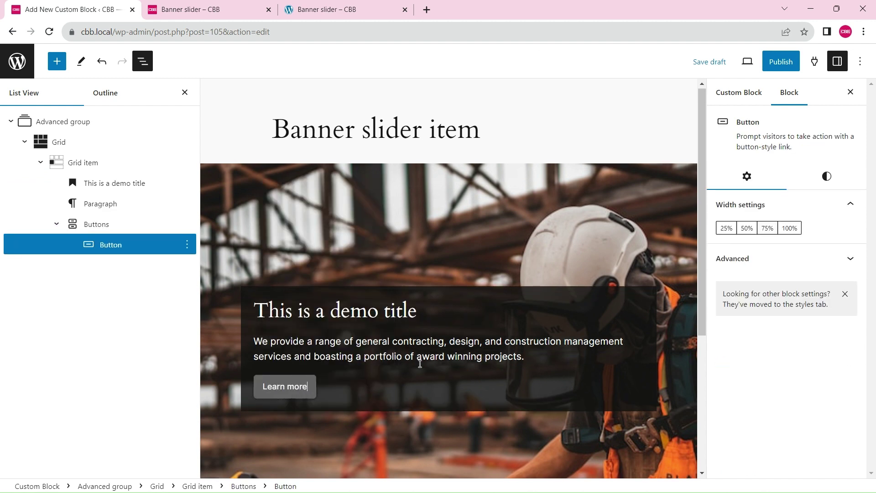
click(826, 185)
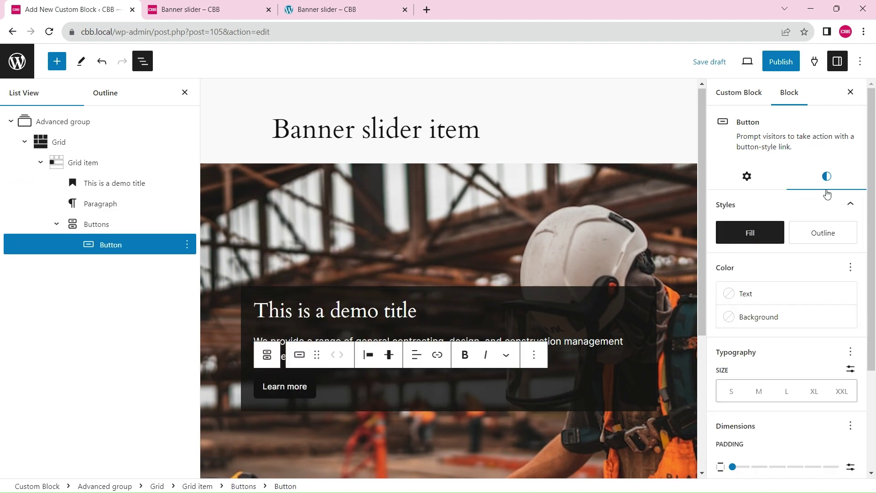
click(755, 317)
click(578, 210)
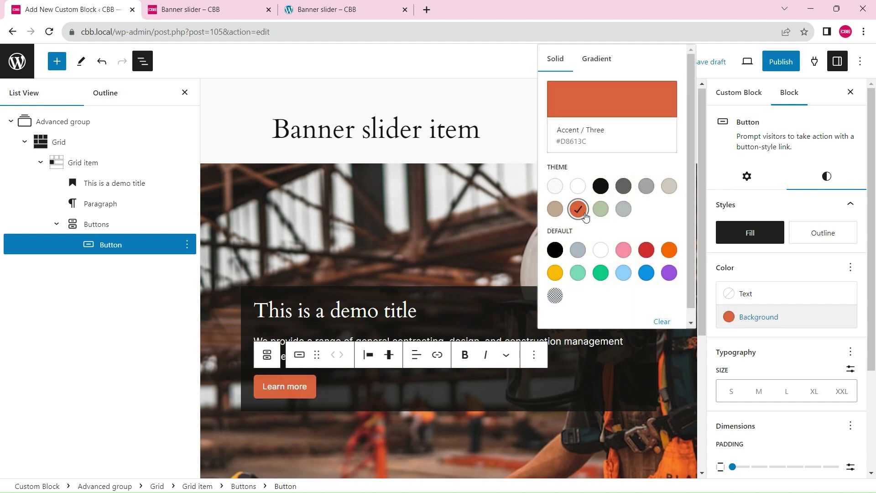
click(73, 162)
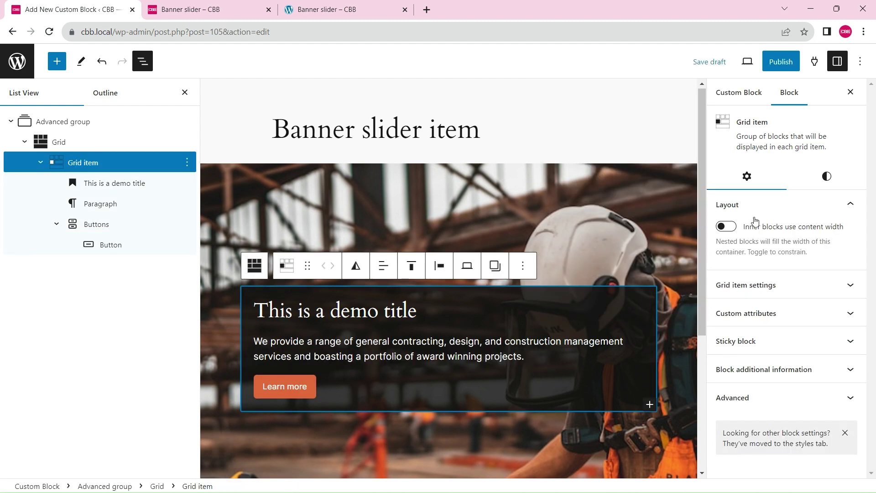
Add padding to the grid item and raise it to 3 on both axes
click(840, 179)
scroll(851, 246, down, 3)
click(849, 266)
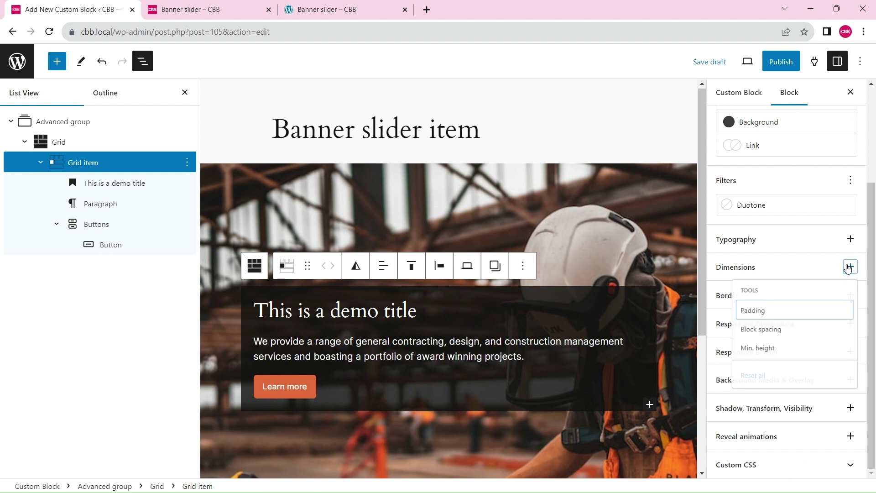
click(761, 314)
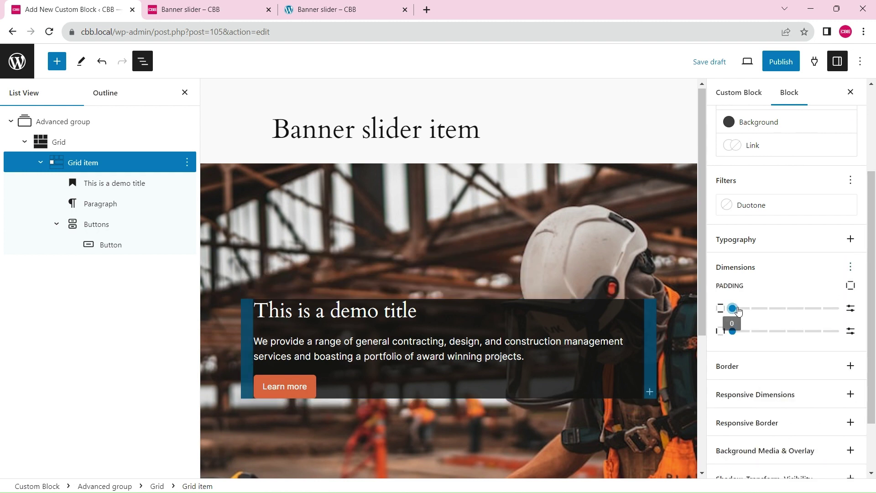
click(775, 309)
drag(775, 310, 784, 331)
Round the grid item's corners with an 8 px border radius
click(850, 366)
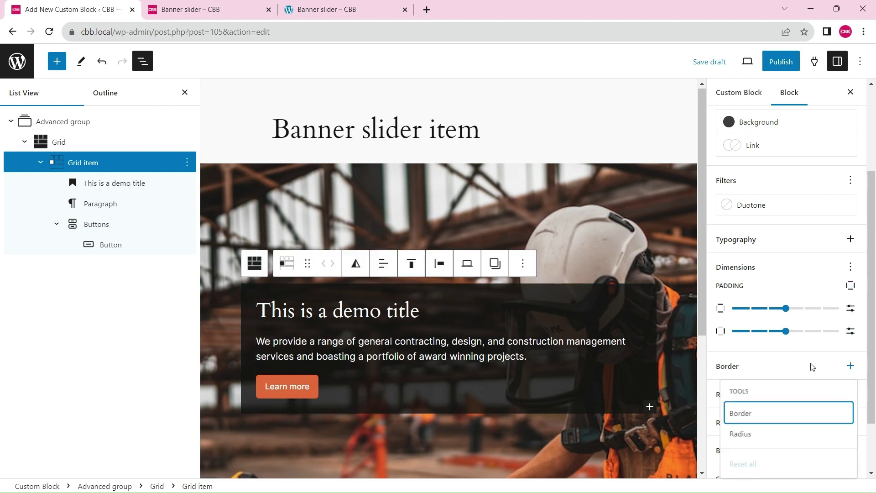
click(745, 433)
scroll(781, 347, down, 1)
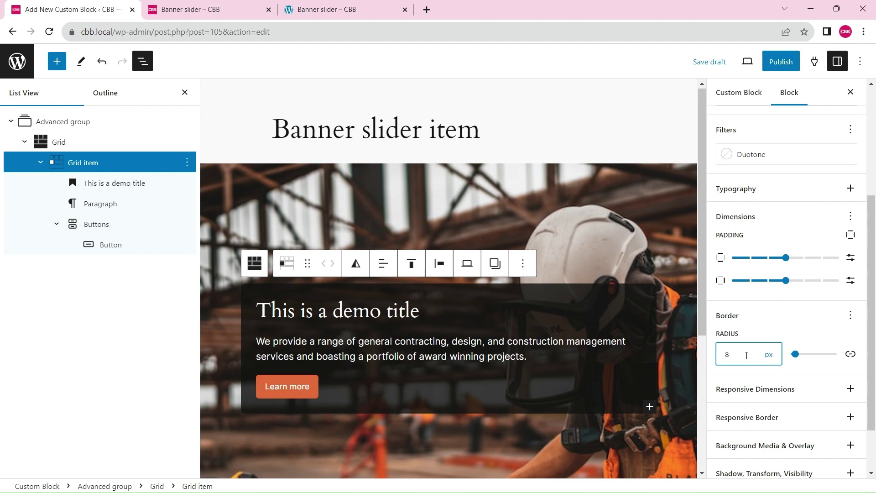
Give the grid a 1/2+1/2 desktop layout and a 2/3+1/3 tablet layout
click(59, 142)
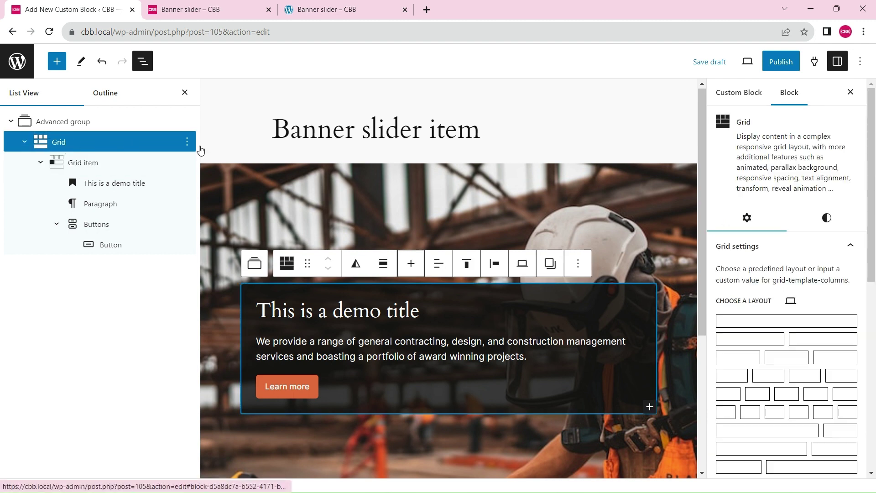
click(804, 342)
click(790, 301)
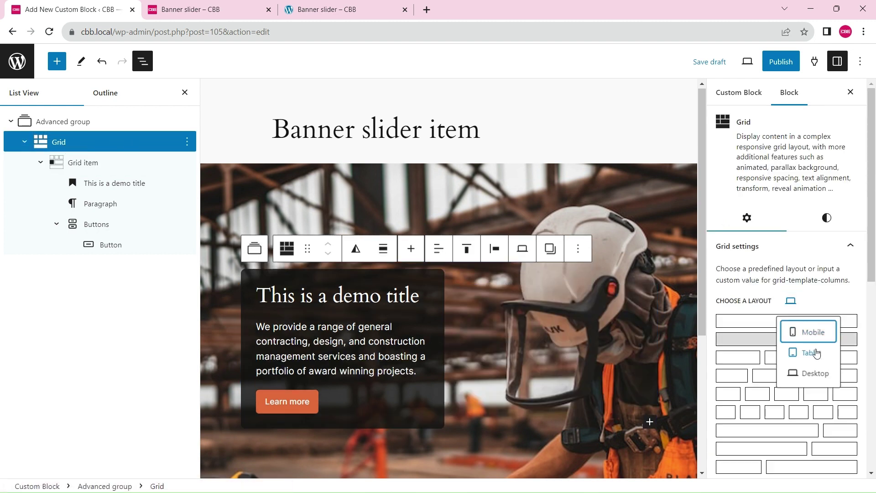
click(813, 350)
drag(868, 265, 868, 303)
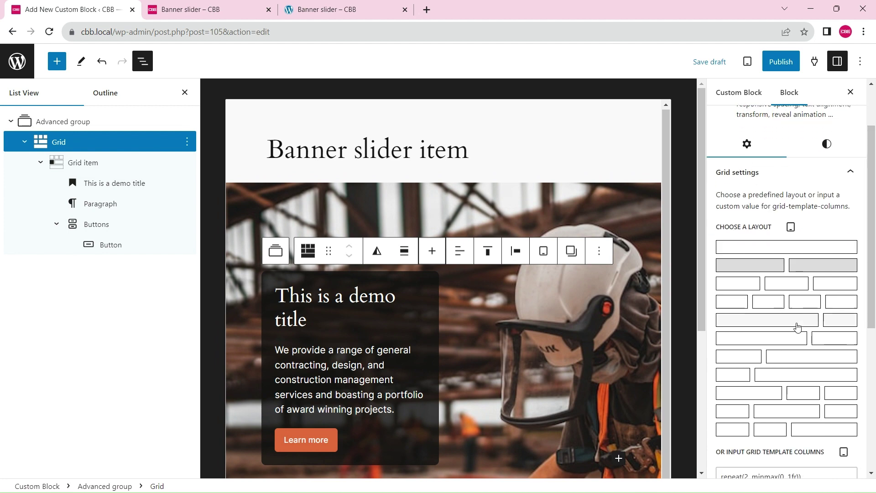
click(788, 340)
click(790, 227)
click(803, 257)
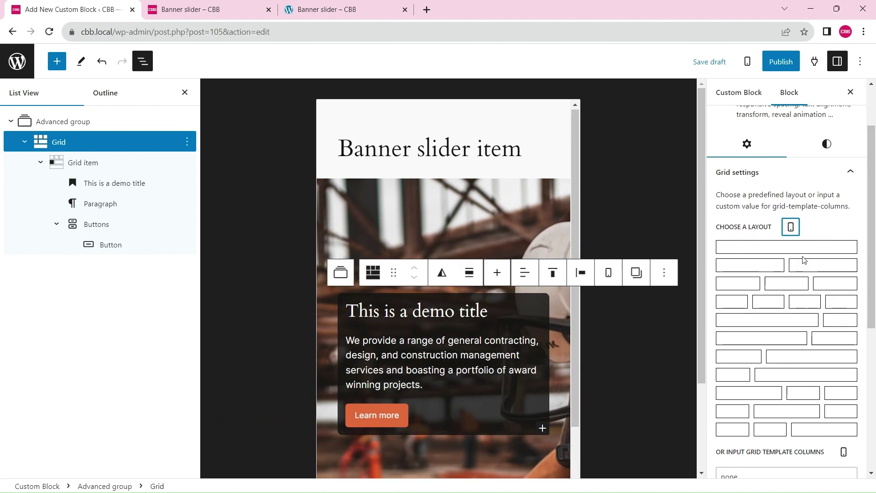
click(791, 230)
click(802, 282)
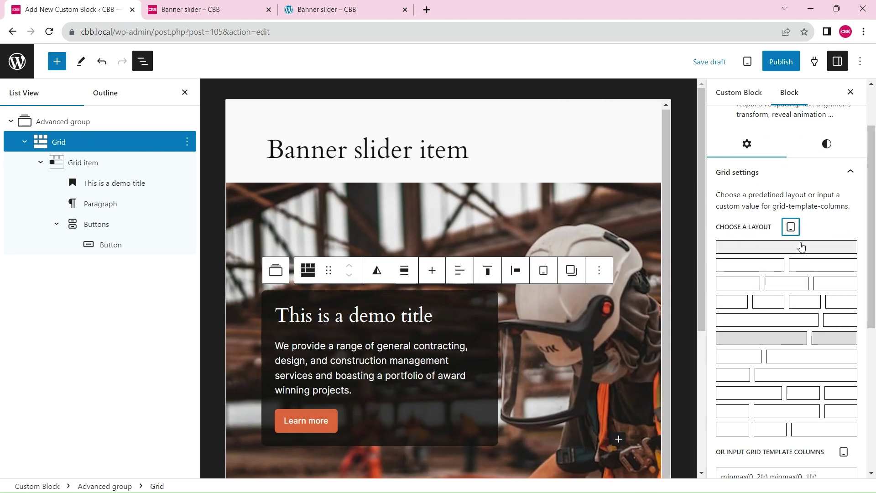
click(791, 228)
click(803, 300)
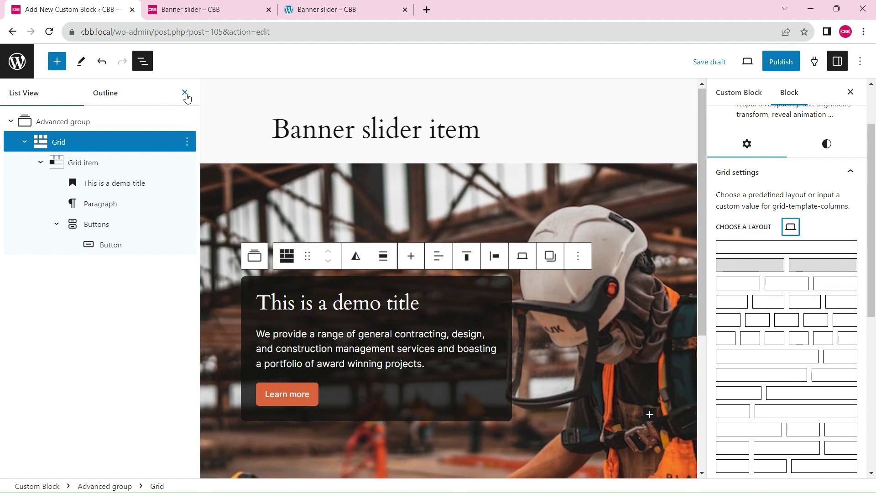
Publish the Banner slider item block and open the dashboard in a new tab
click(184, 92)
click(765, 64)
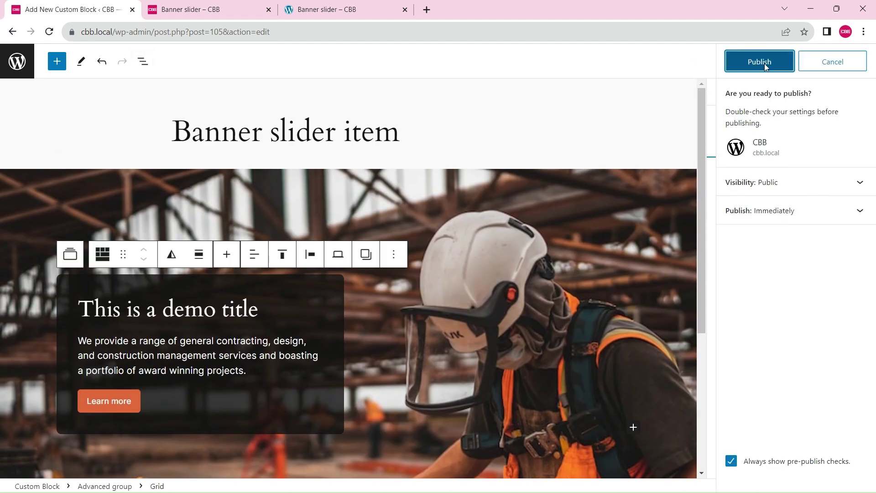
click(765, 64)
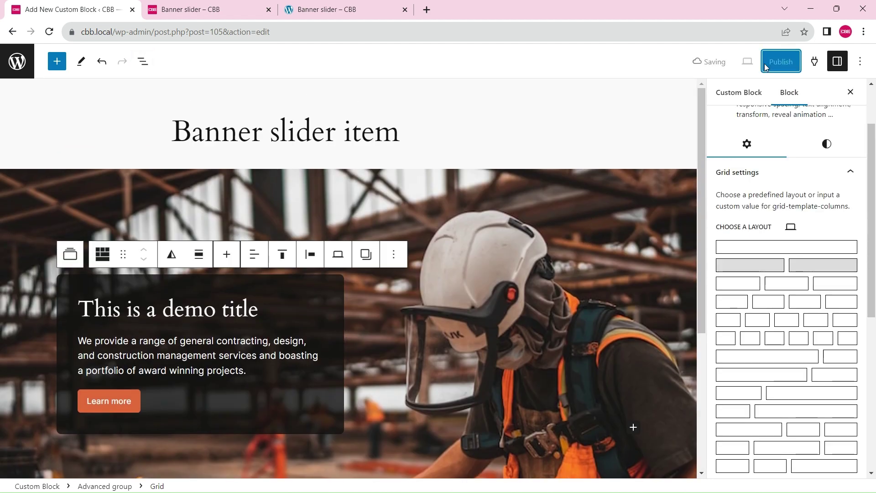
right_click(19, 64)
click(46, 76)
click(171, 5)
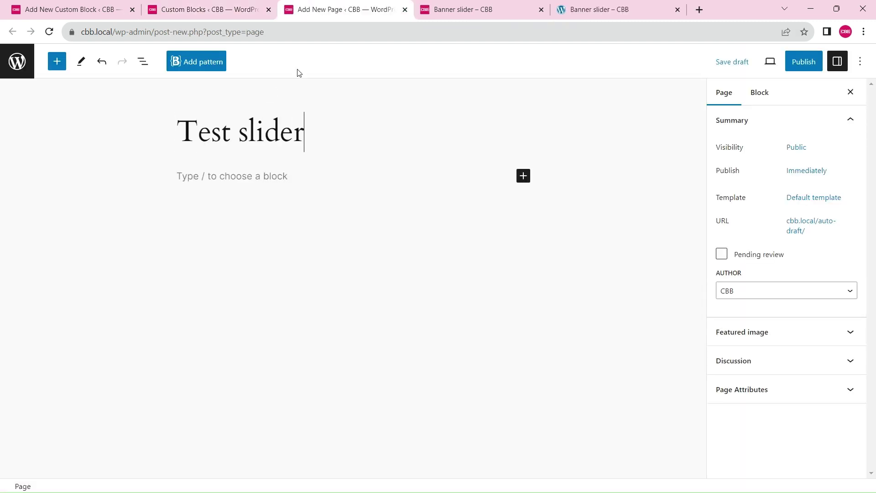
Confirm the 'Test slider' page inserter lists Banner slider item, then return to the block's editor
key(Return)
click(57, 65)
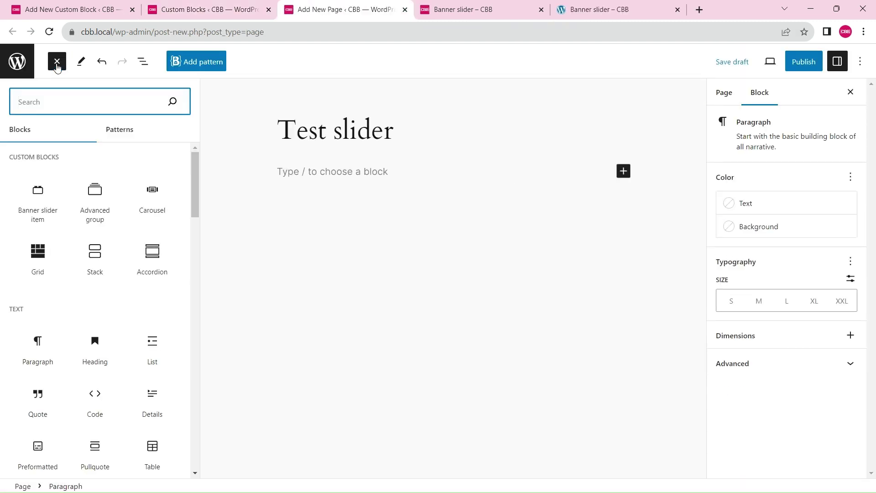
mouse_move(35, 200)
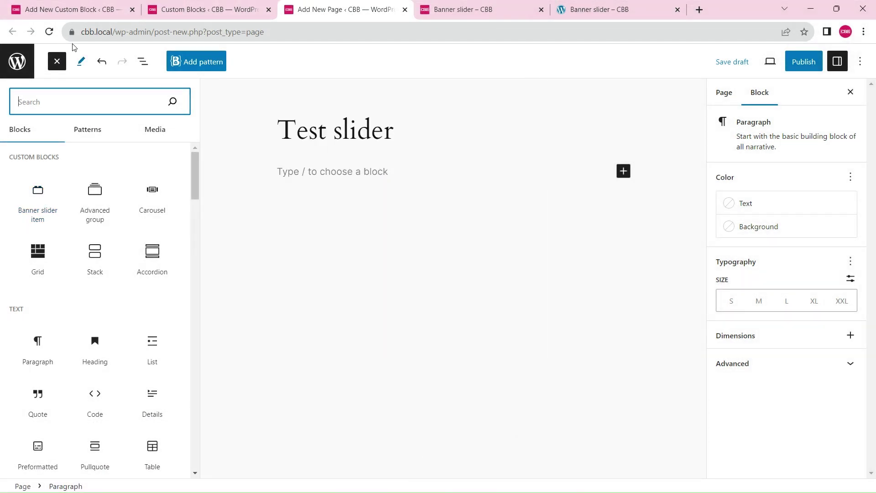
click(74, 13)
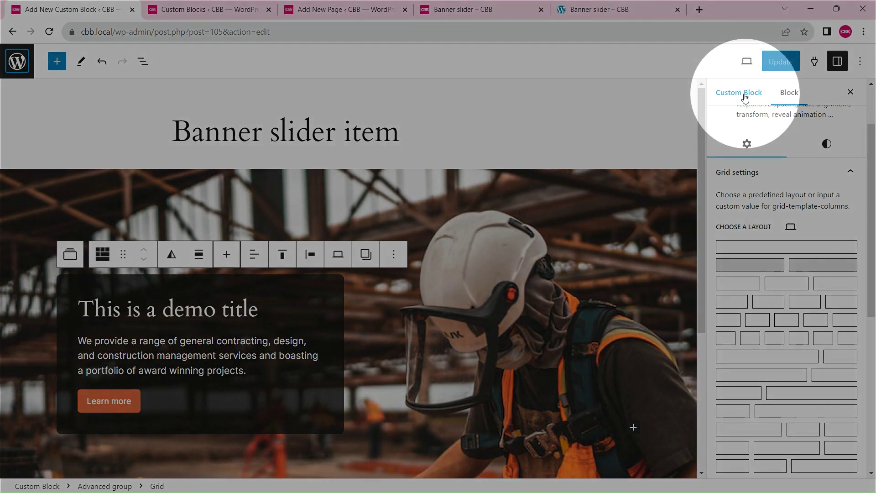
Enable a repeater parent block with a Carousel layout in the custom block's settings
click(741, 92)
scroll(786, 183, up, 2)
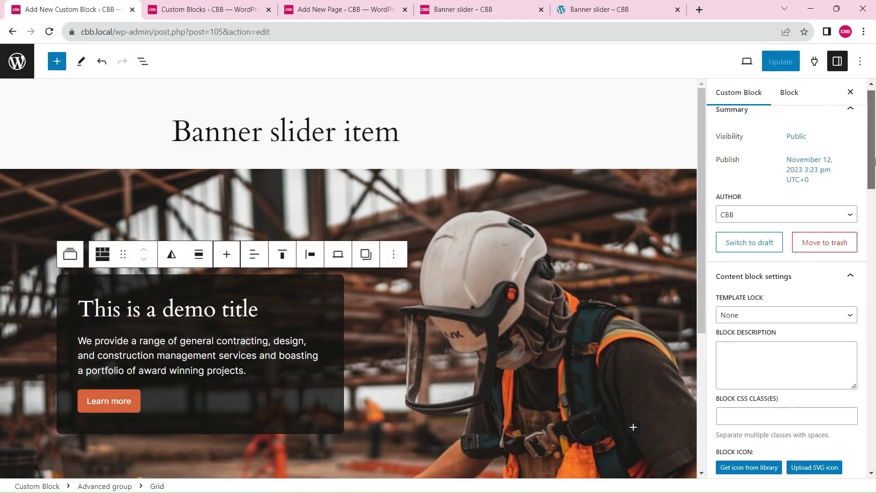
scroll(786, 182, down, 5)
scroll(786, 173, up, 3)
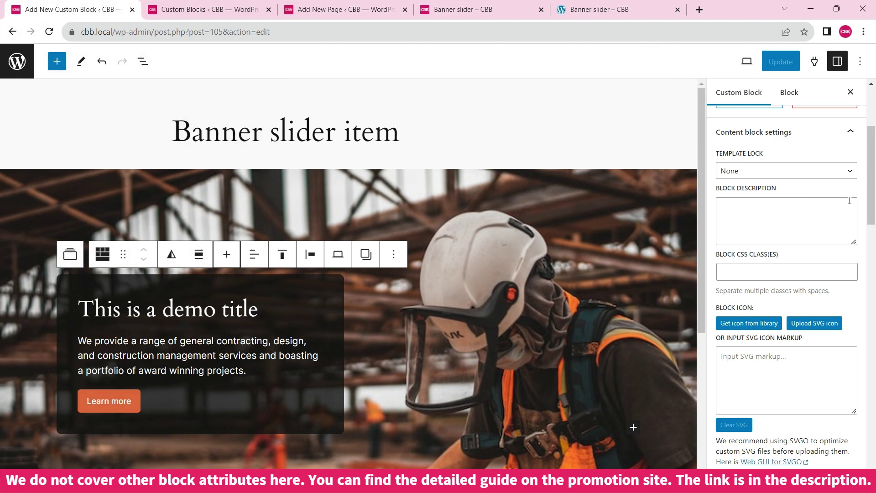
drag(871, 182, 875, 420)
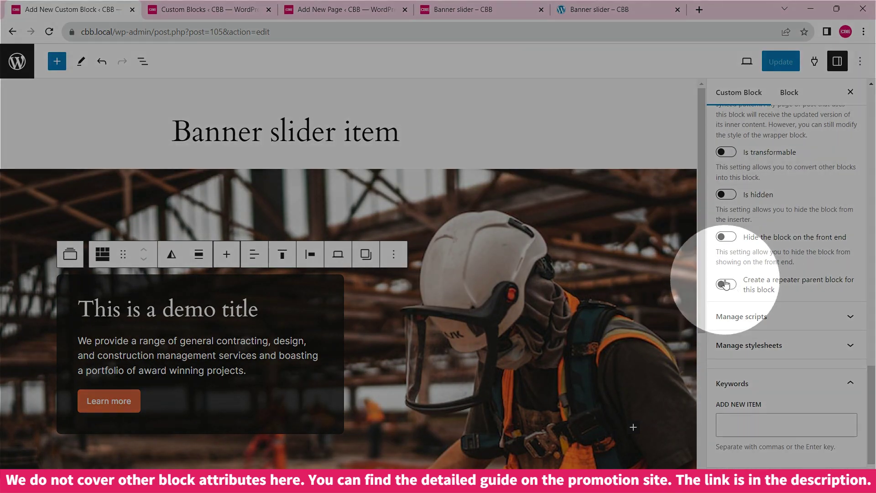
click(726, 284)
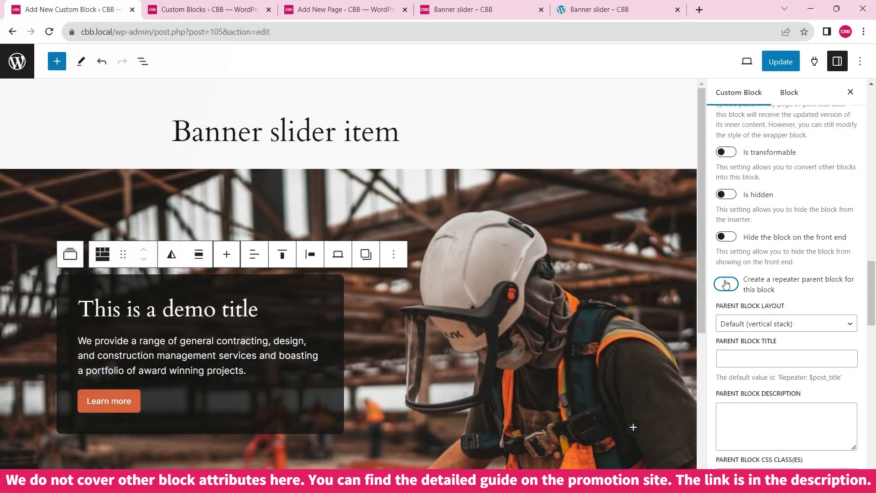
click(786, 323)
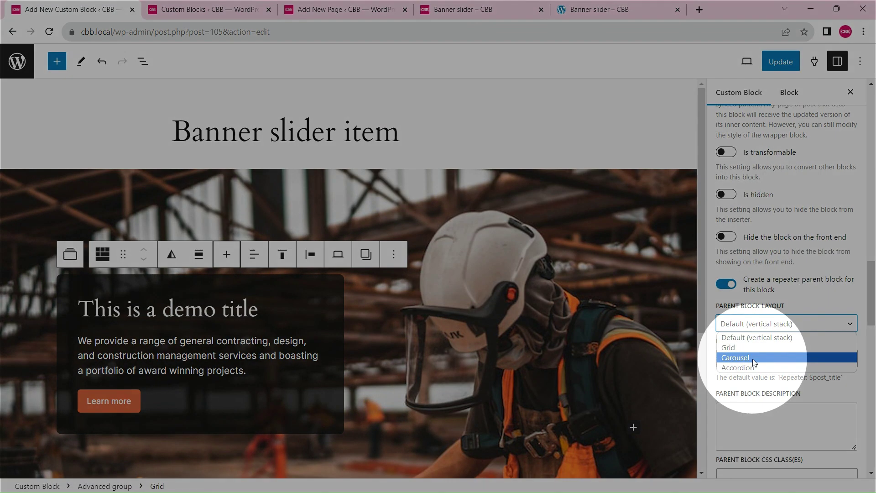
click(748, 356)
Title the parent block 'My Project - Banner slider' and add its description
scroll(874, 309, down, 3)
click(761, 256)
text(My Project - Banner slider)
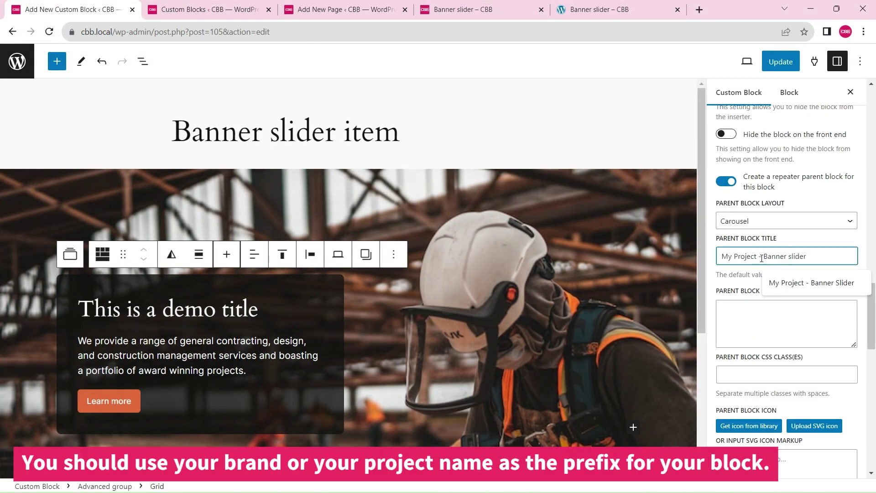
click(732, 319)
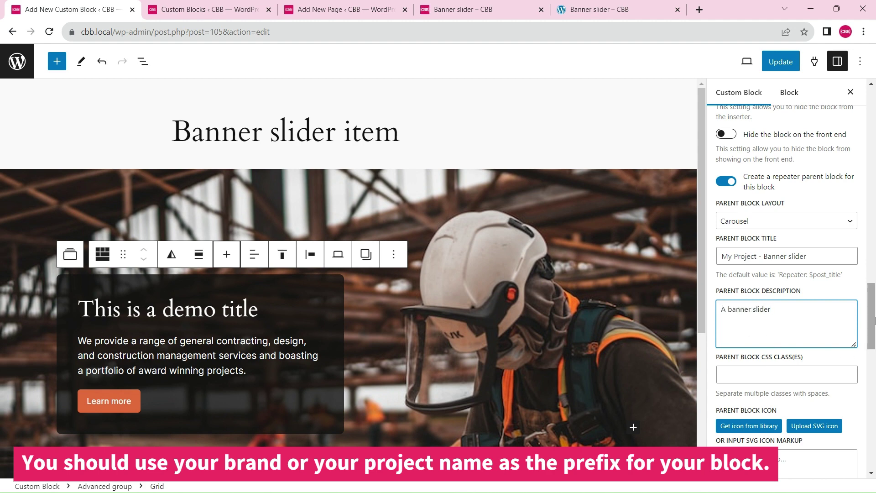
scroll(875, 319, down, 4)
Choose the 'slide' library icon for the parent block and update the custom block
click(746, 287)
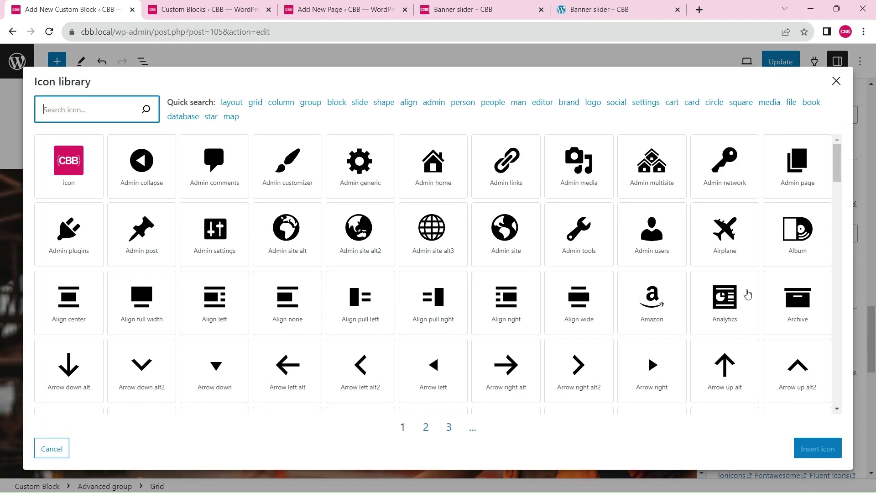
text(slide)
double_click(97, 169)
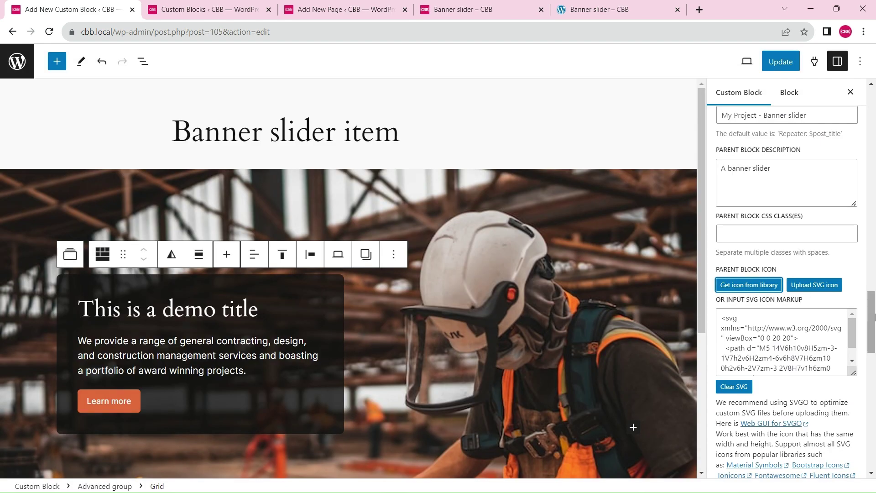
drag(874, 314, 874, 362)
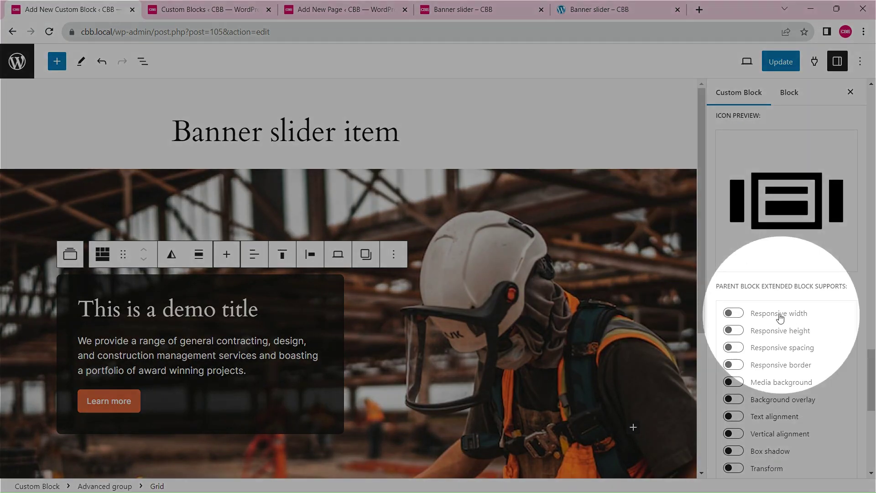
scroll(782, 360, down, 4)
scroll(872, 434, down, 3)
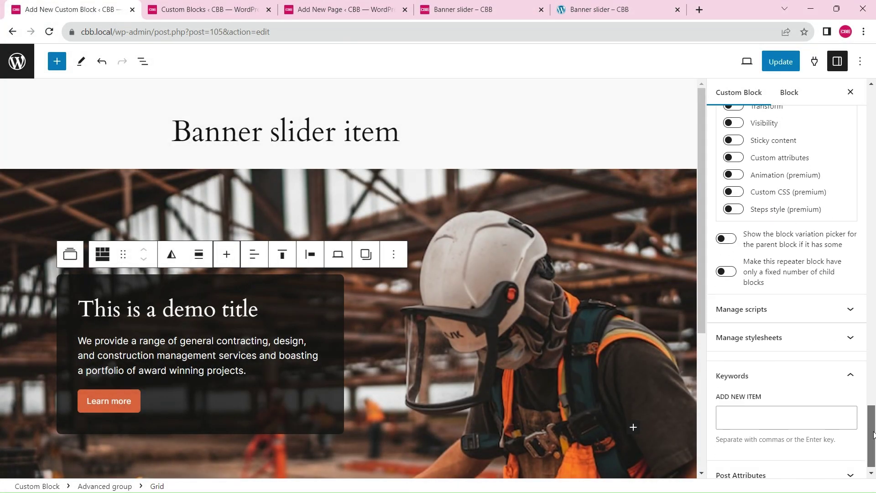
drag(872, 434, 872, 122)
click(778, 64)
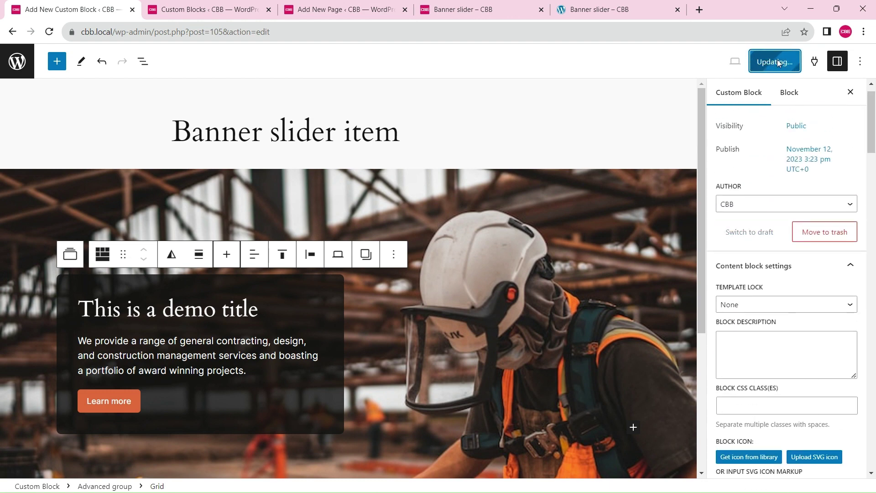
Publish the Test slider page draft
click(346, 9)
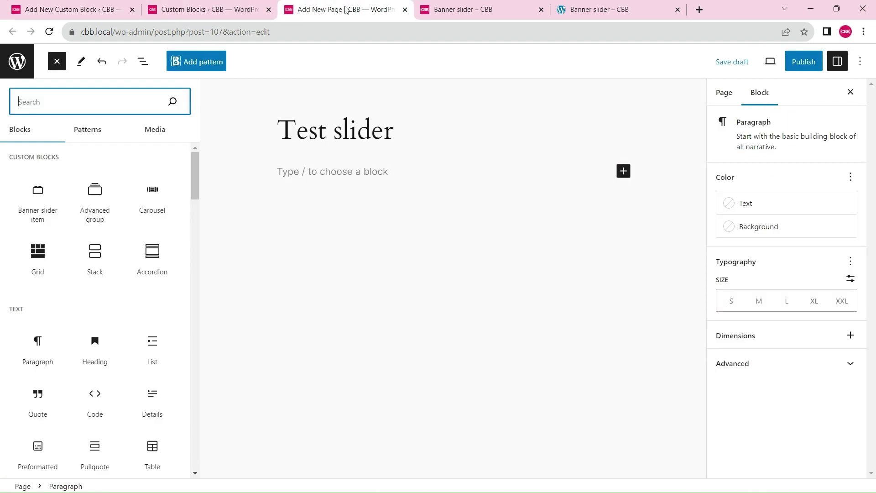
click(803, 58)
click(768, 67)
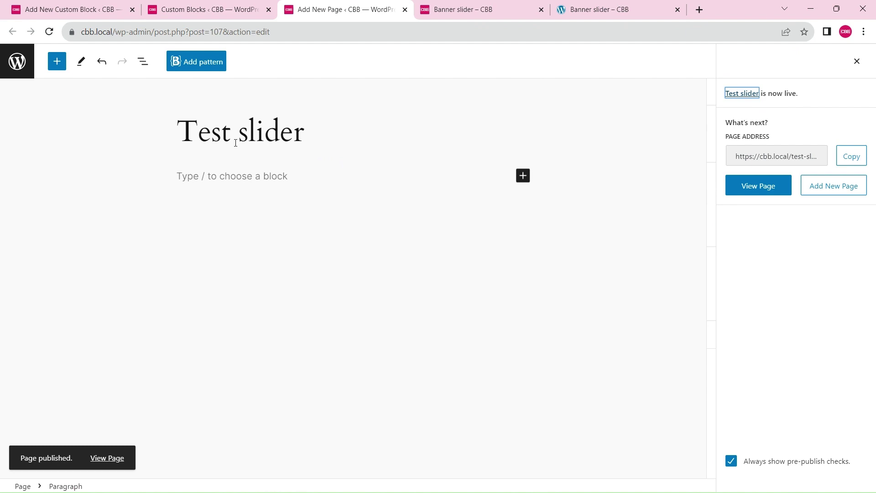
Insert the My Project - Banner slider block from the block inserter
click(57, 61)
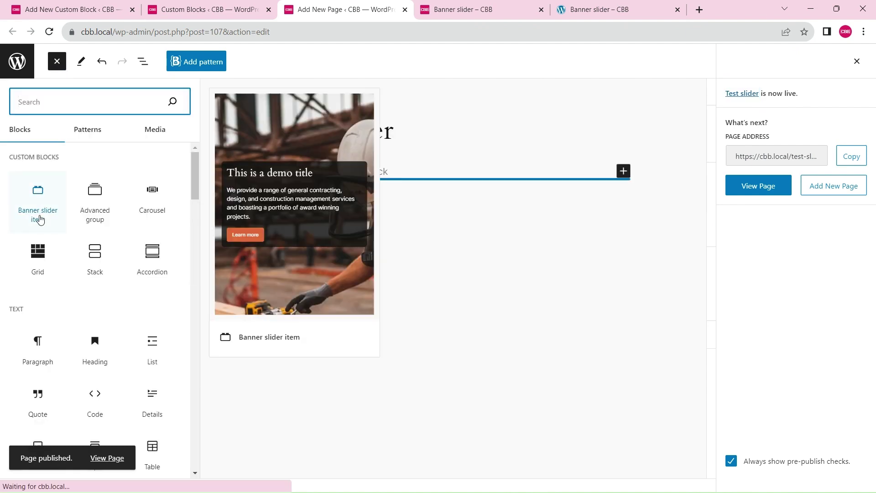
click(56, 67)
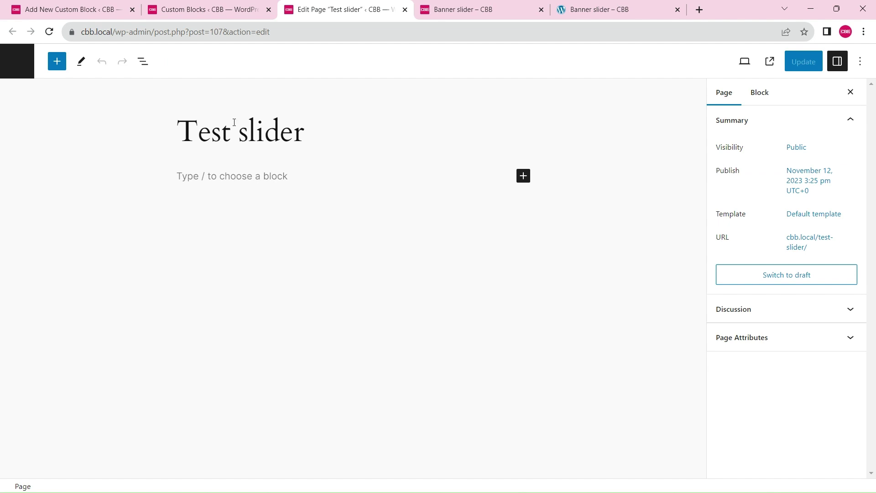
click(51, 60)
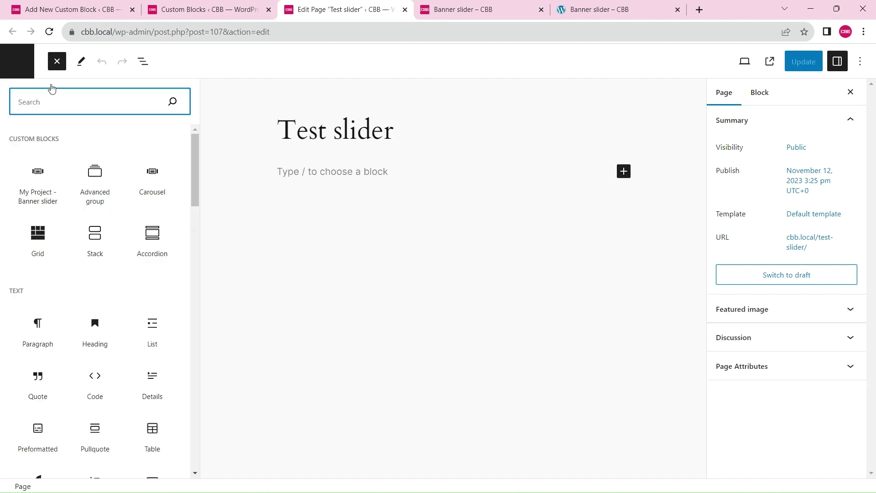
mouse_move(37, 180)
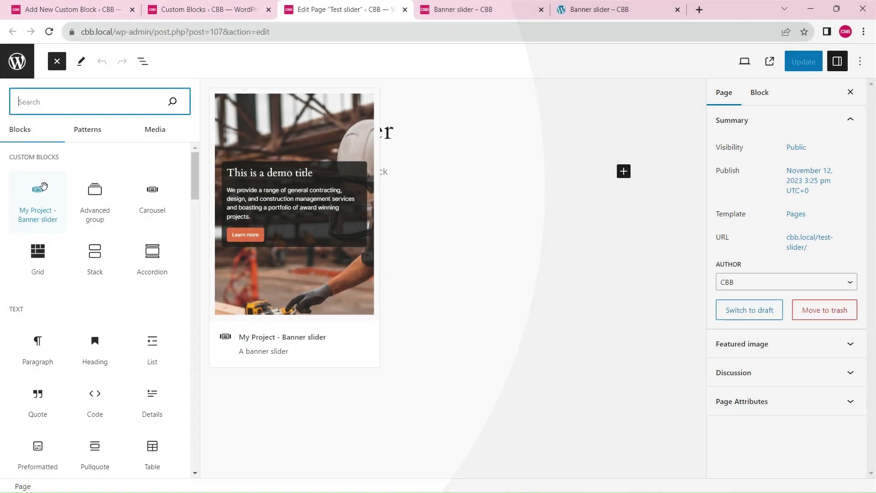
click(41, 187)
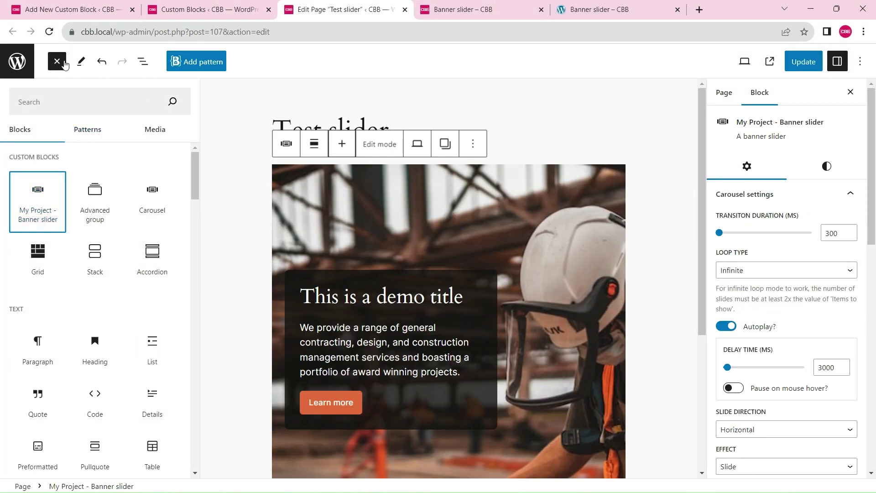
Set the Banner slider to full width and add a second slide
click(64, 63)
click(213, 148)
click(225, 236)
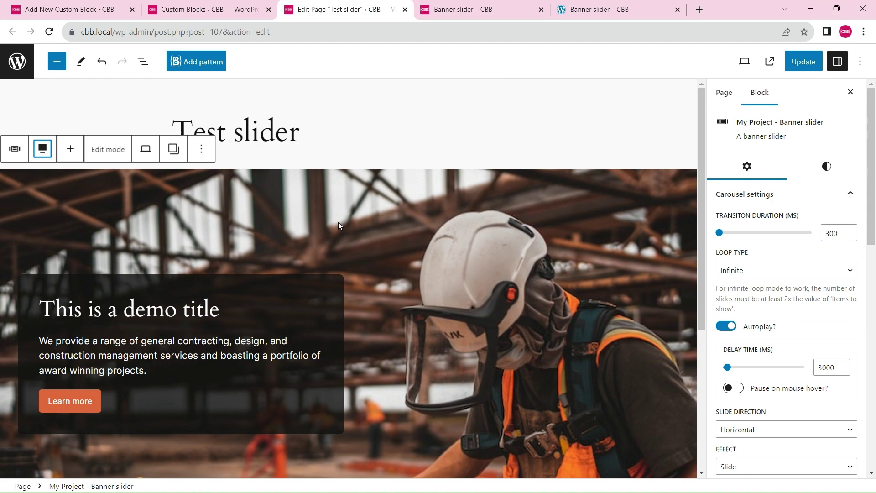
scroll(344, 220, down, 4)
scroll(344, 220, up, 4)
click(69, 151)
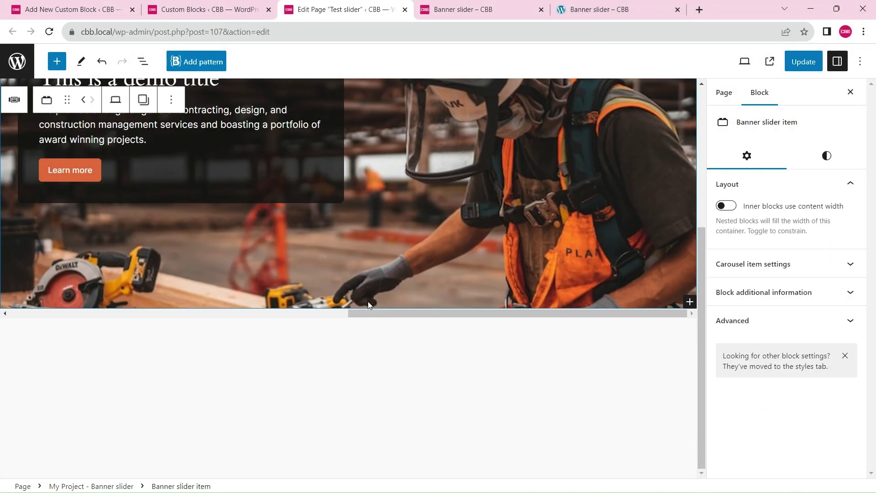
Change the second slide's heading from the demo title to 'This is the second slide'
scroll(317, 297, up, 4)
click(143, 61)
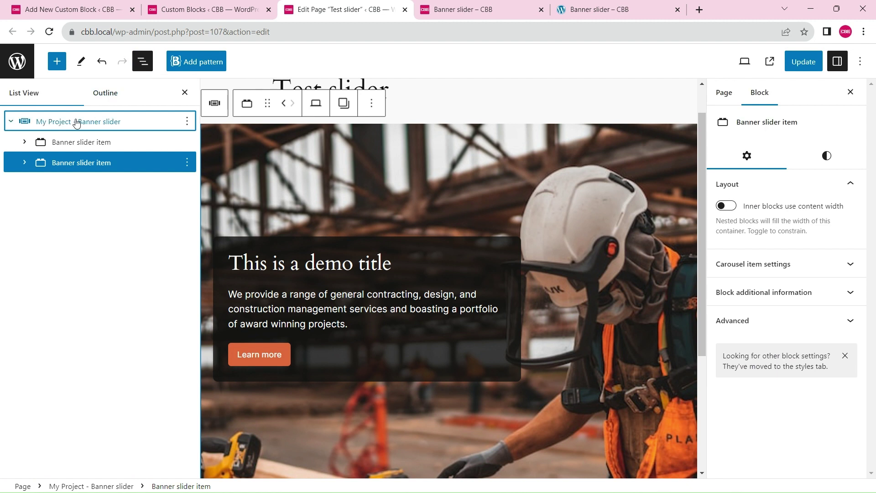
click(73, 145)
click(40, 162)
click(25, 163)
click(42, 183)
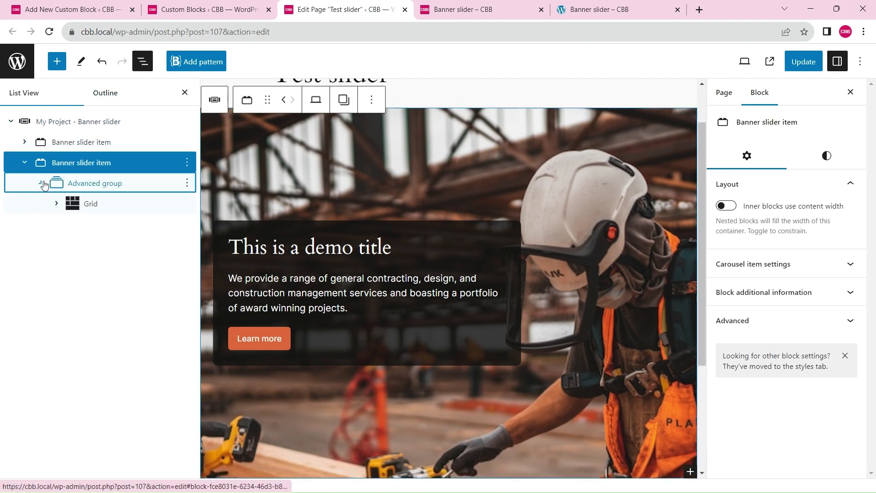
click(298, 249)
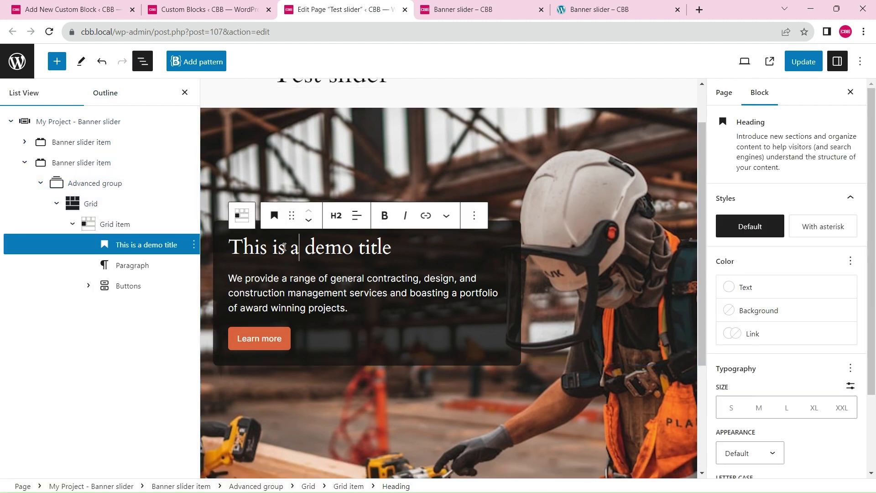
drag(289, 248, 407, 250)
text(the second sli)
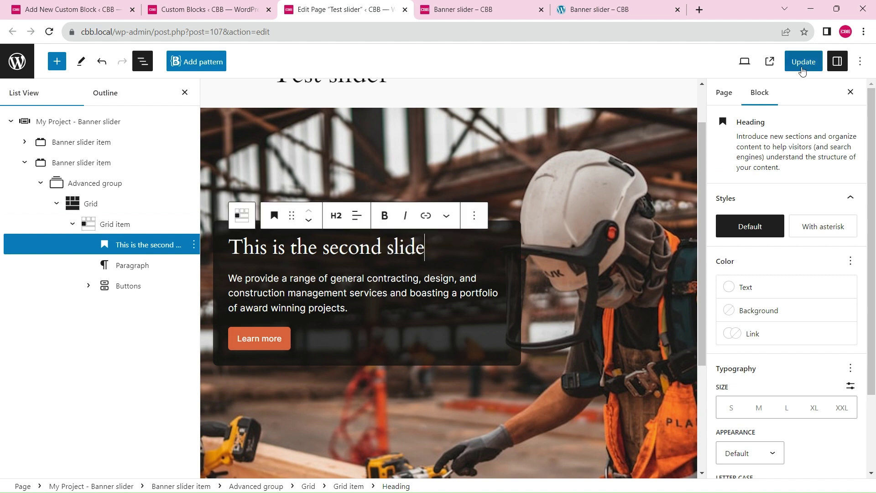
click(87, 121)
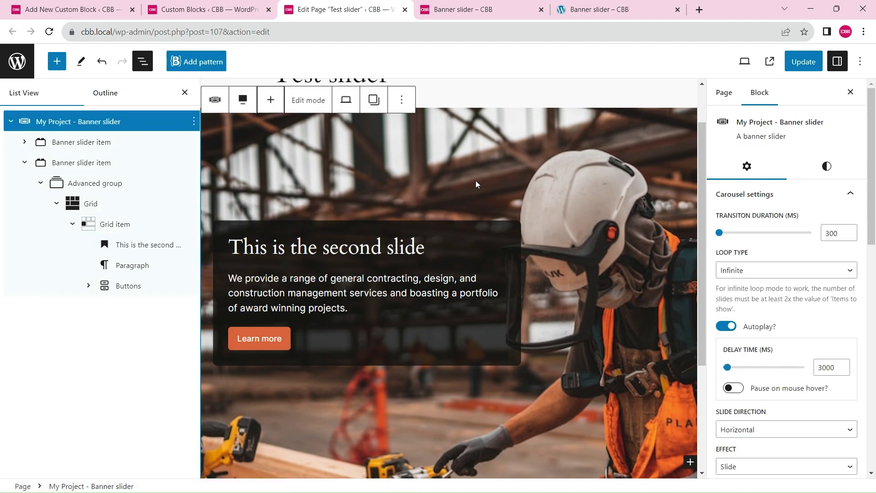
Switch the slider to preview mode and turn on Show navigation
click(301, 101)
key(ctrl+alt+o)
scroll(489, 210, down, 3)
scroll(490, 215, up, 4)
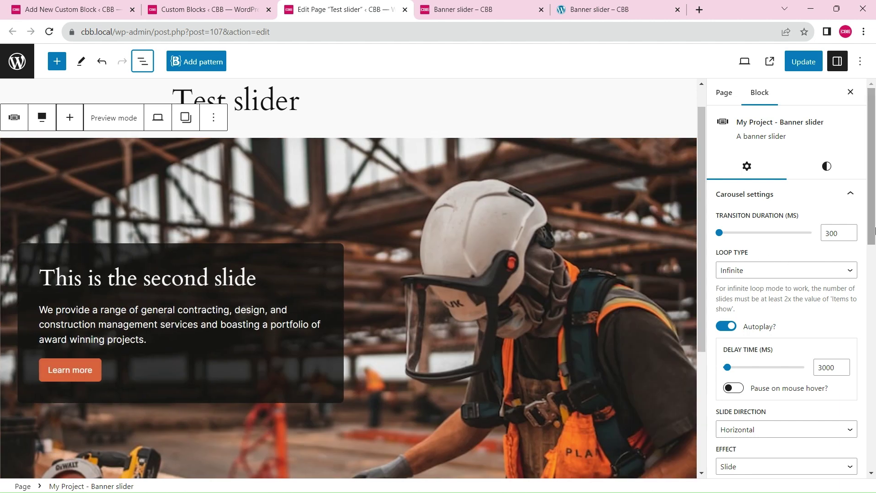
drag(873, 200, 875, 310)
click(726, 329)
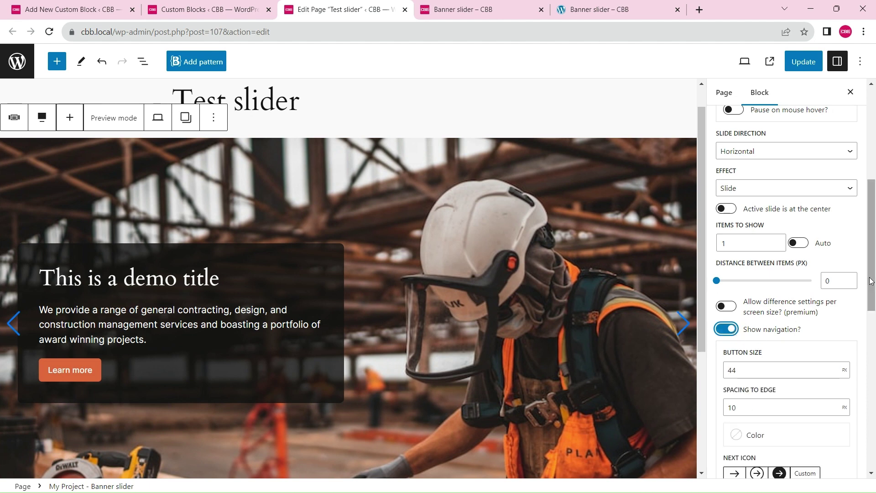
Turn on Show scrollbar and update the Test slider page
drag(872, 281, 872, 372)
scroll(592, 323, down, 4)
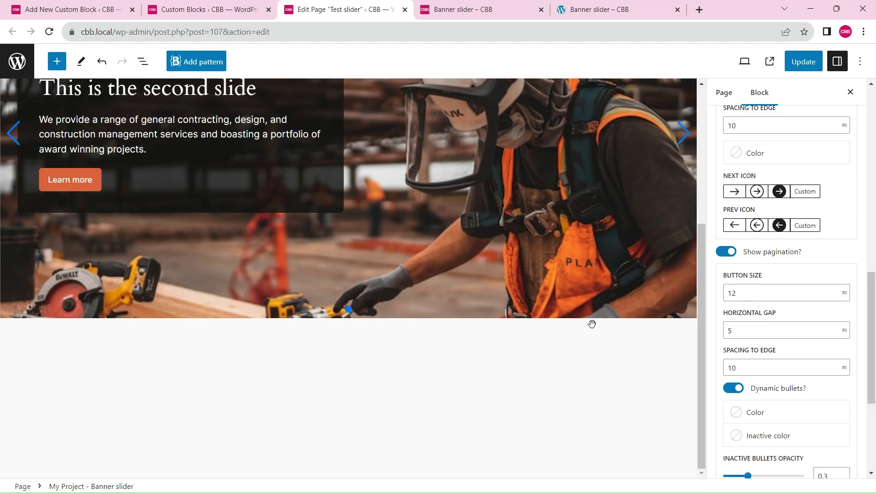
scroll(838, 397, down, 4)
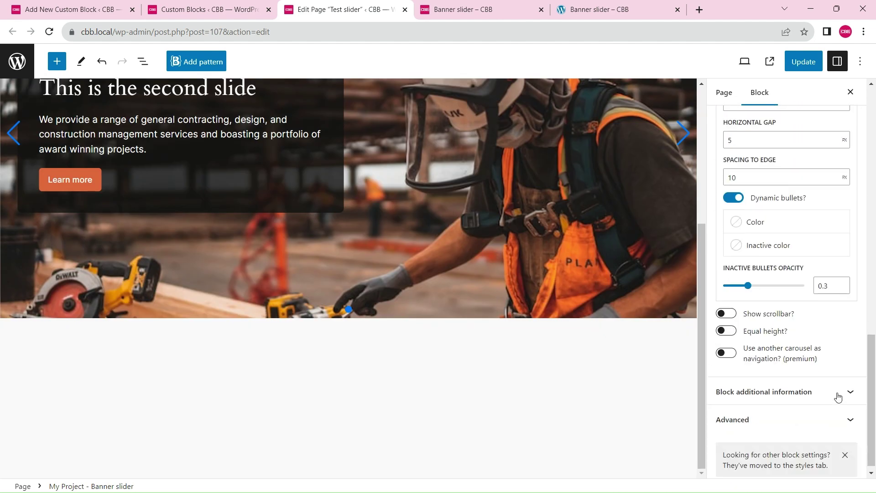
click(729, 315)
click(729, 315)
click(728, 315)
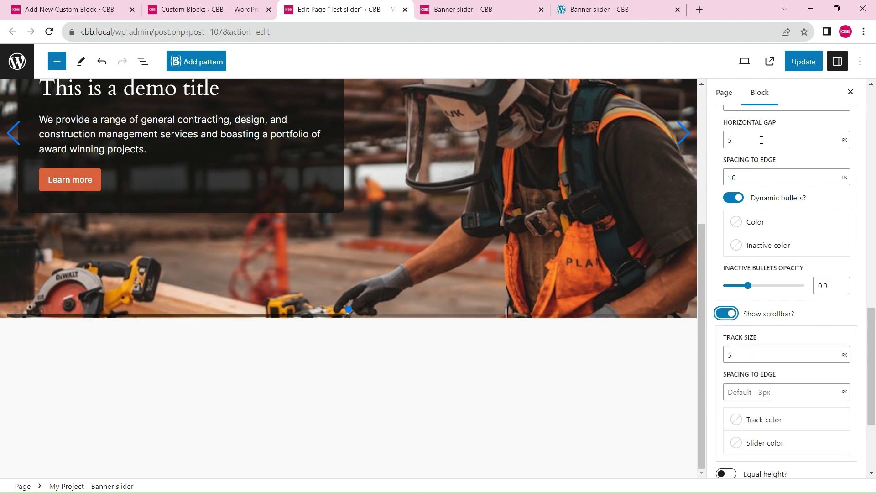
click(808, 65)
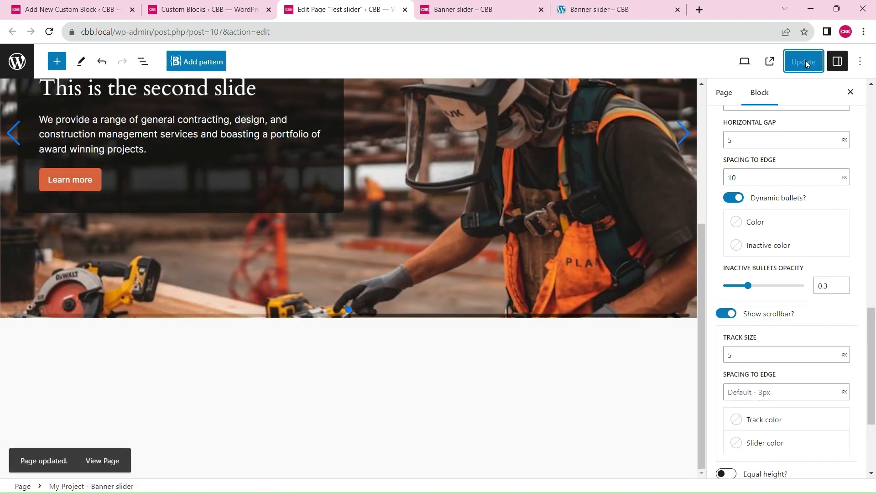
View the live Test slider page, scroll it, then compare with the reference Banner slider page
click(102, 458)
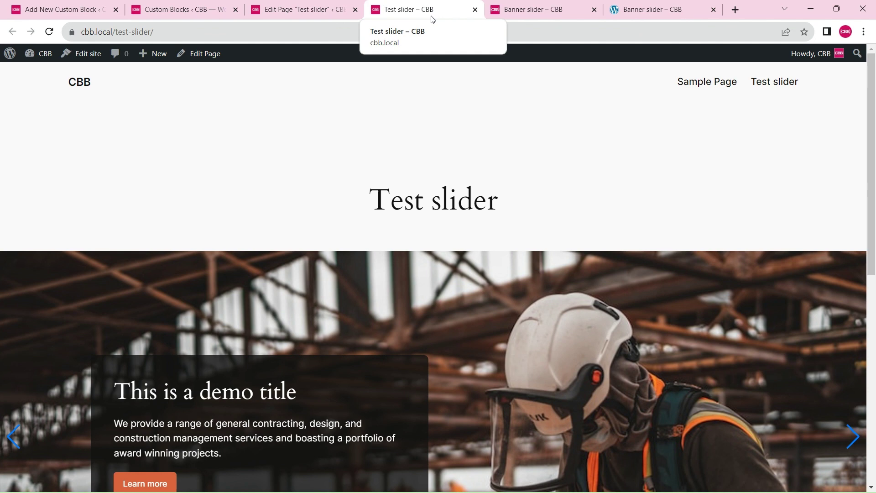
drag(871, 143, 873, 223)
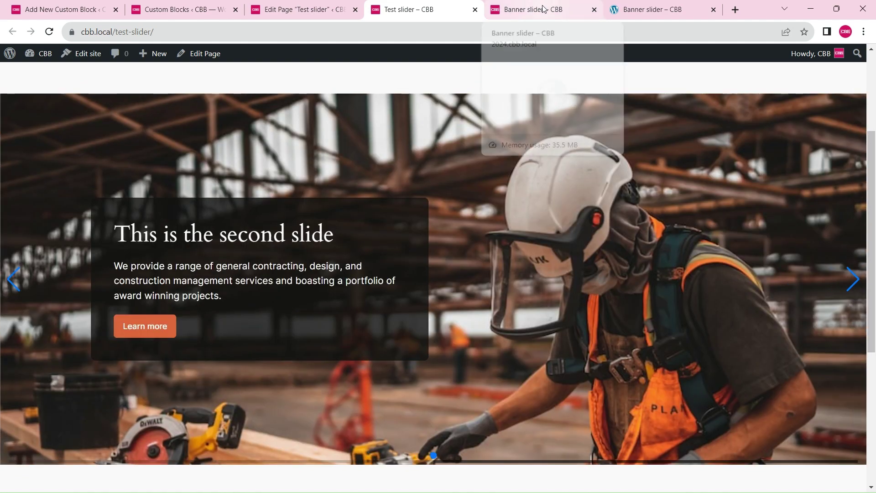
click(543, 8)
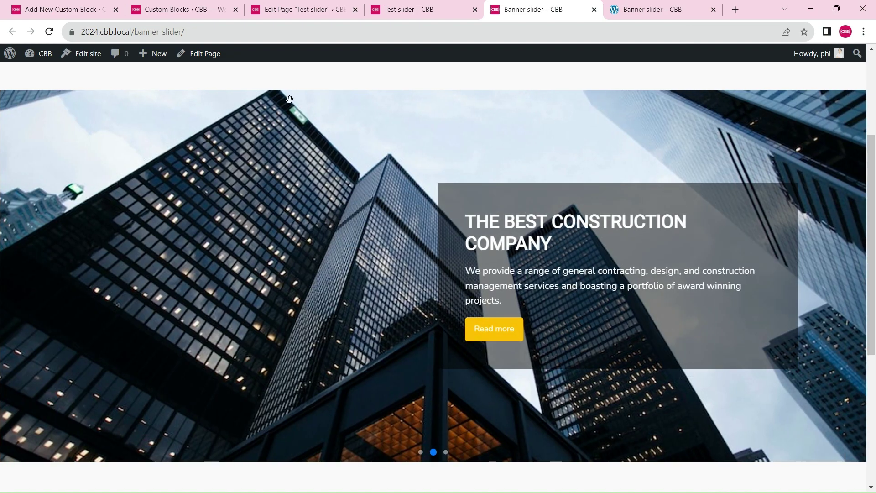
Back in the Test slider editor, select the second Banner slider item in List View
click(299, 10)
scroll(361, 195, up, 4)
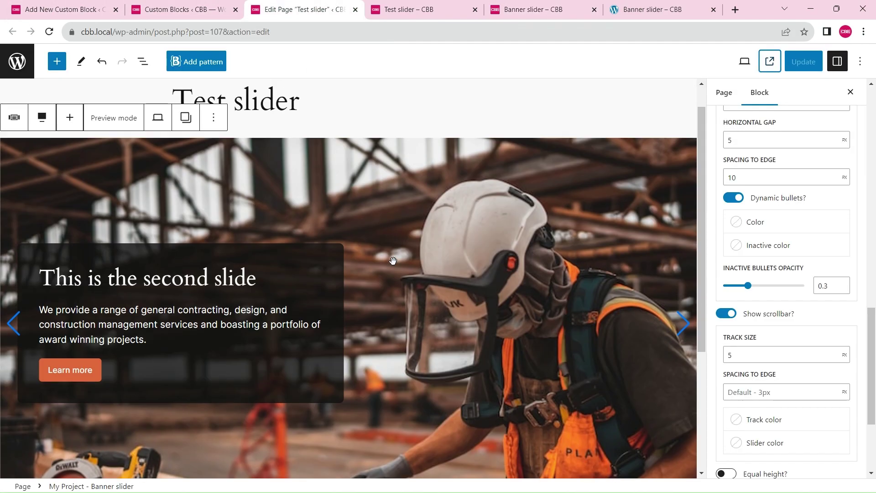
click(141, 63)
click(11, 123)
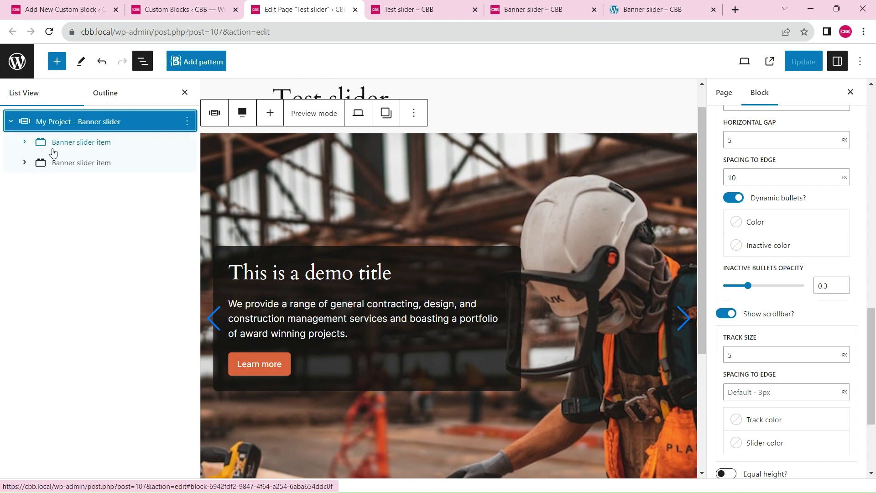
click(88, 162)
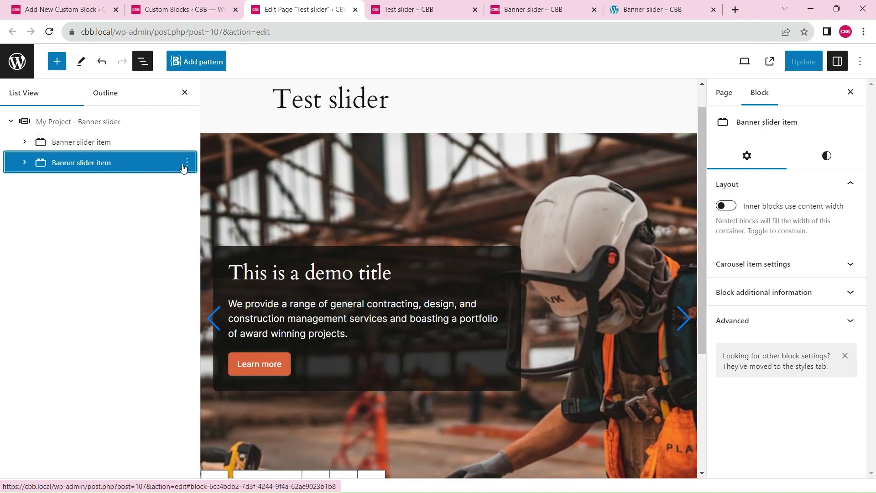
Save that slide as a block variation named 'slide with text on the right'
click(187, 163)
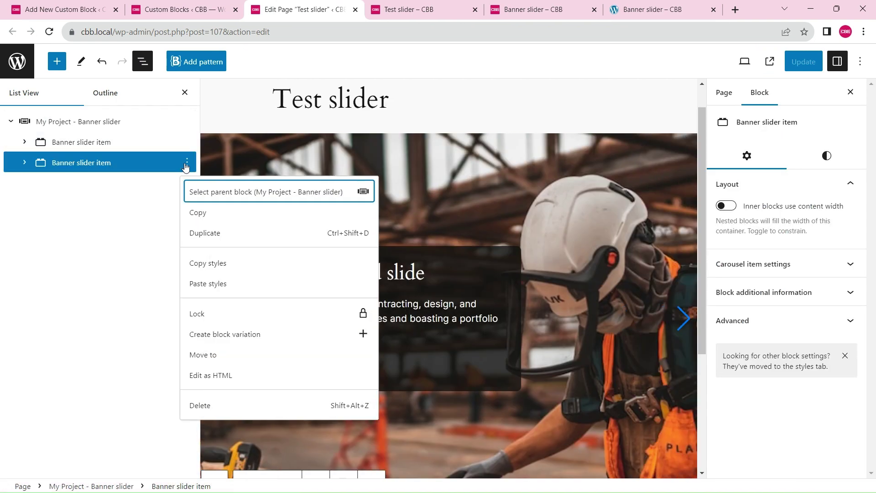
click(240, 340)
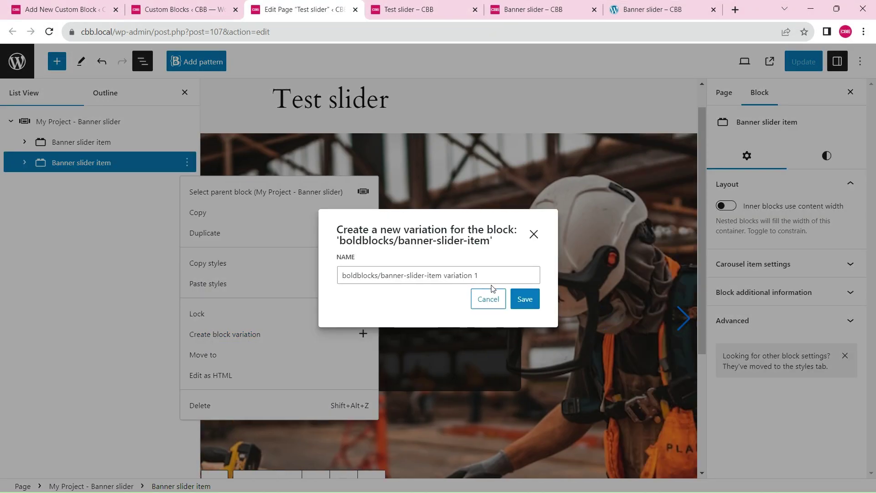
key(ctrl+a)
text(slid)
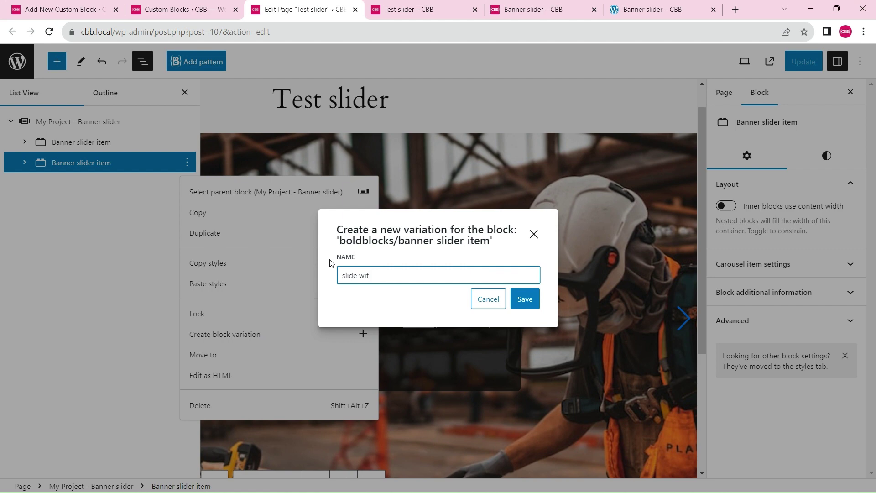
click(525, 299)
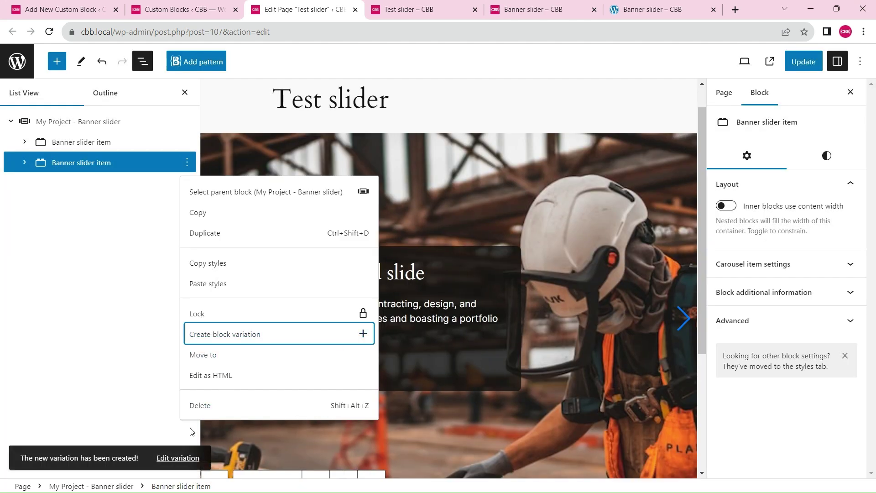
right_click(182, 457)
Open the 'slide with text on the right' variation editor and briefly check the All Variations list
click(246, 353)
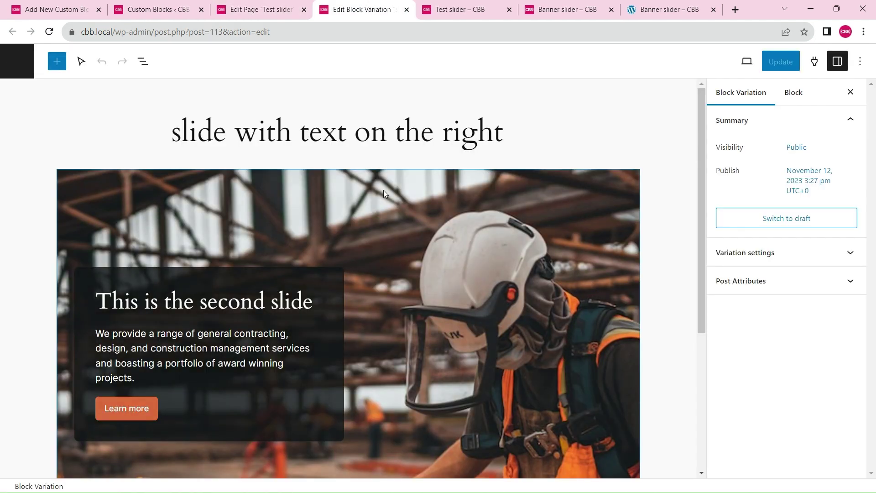
middle_click(17, 60)
click(418, 13)
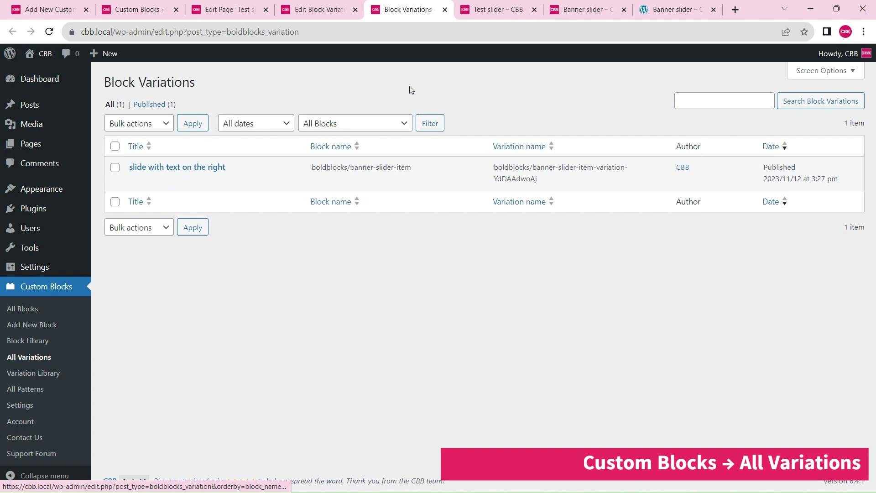
click(444, 10)
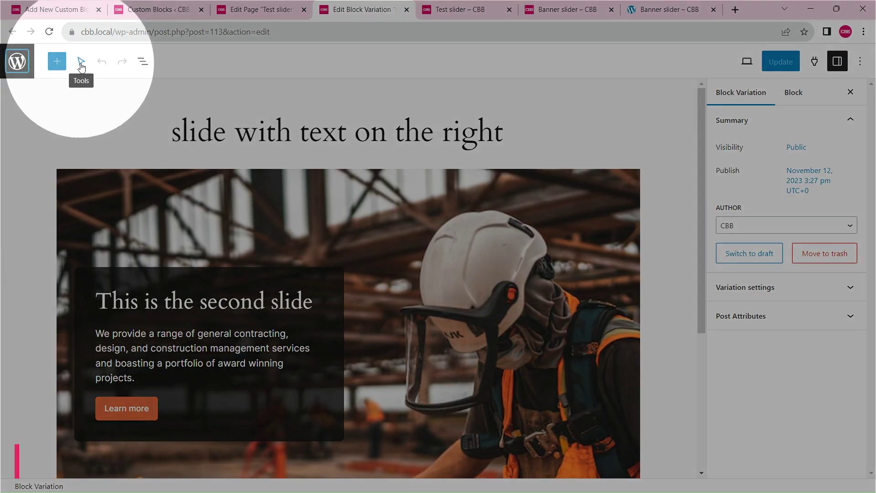
click(81, 66)
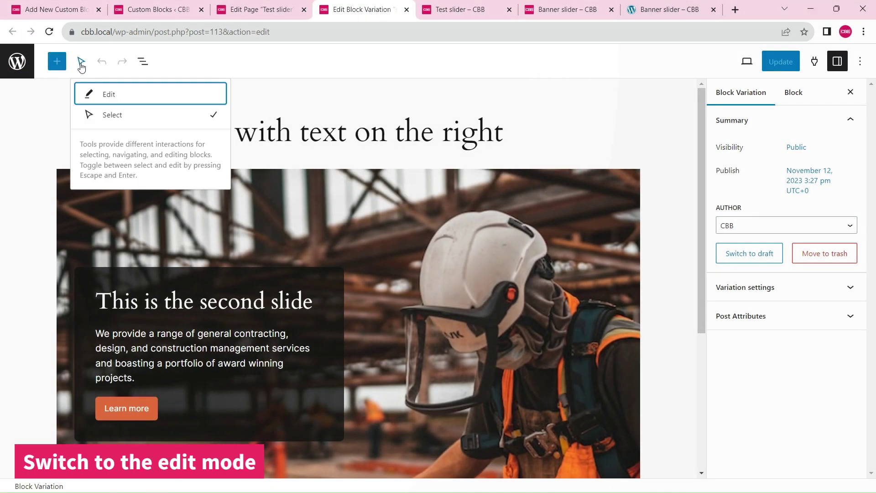
Add an empty grid item before the variation's text box so the text moves right
click(146, 66)
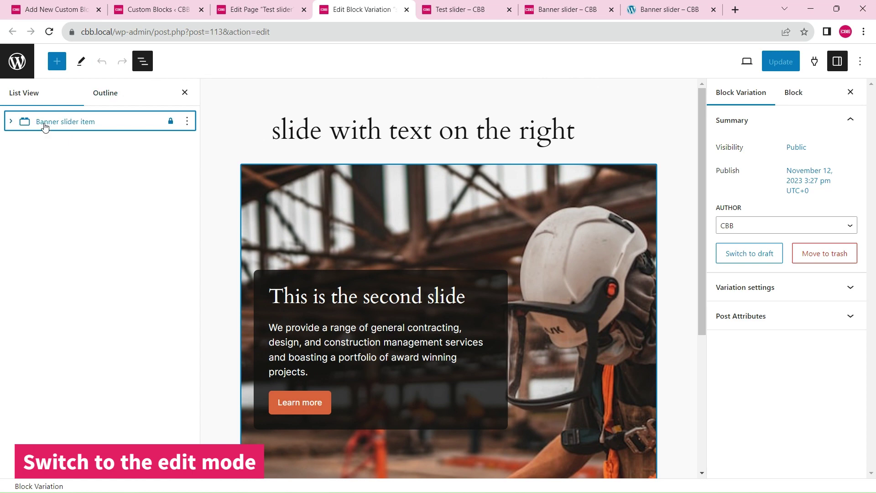
click(11, 121)
click(24, 142)
click(38, 164)
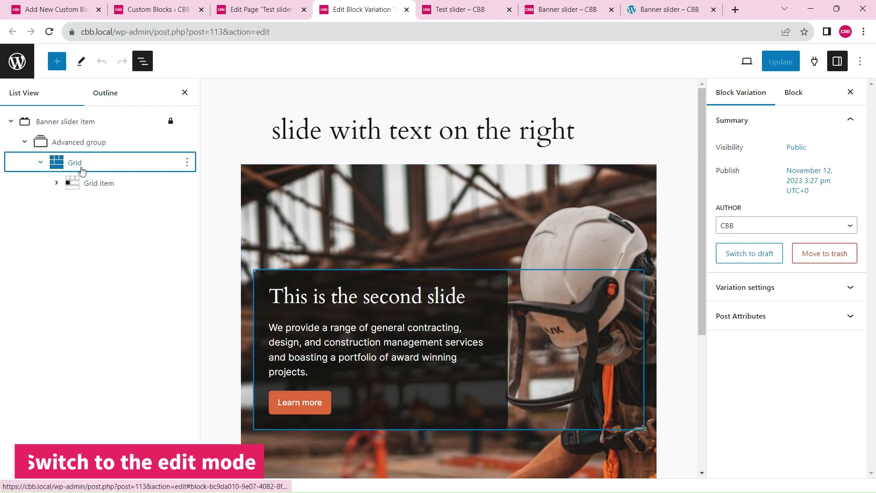
click(81, 169)
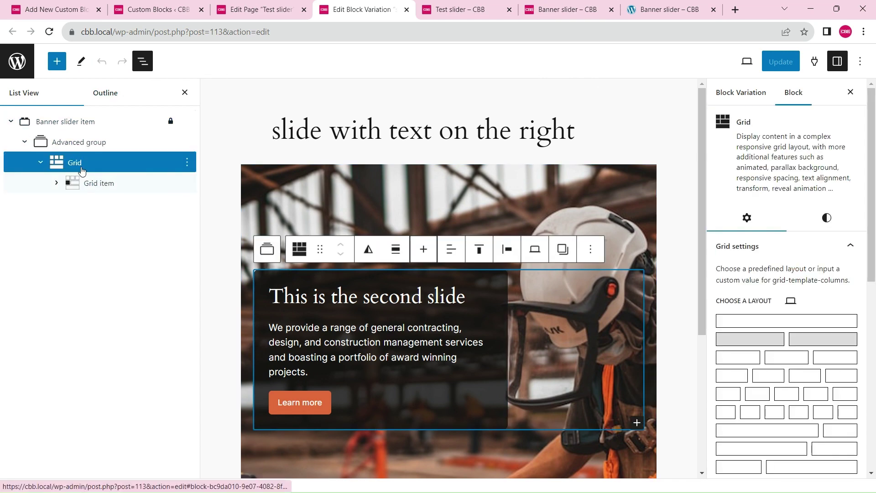
click(424, 249)
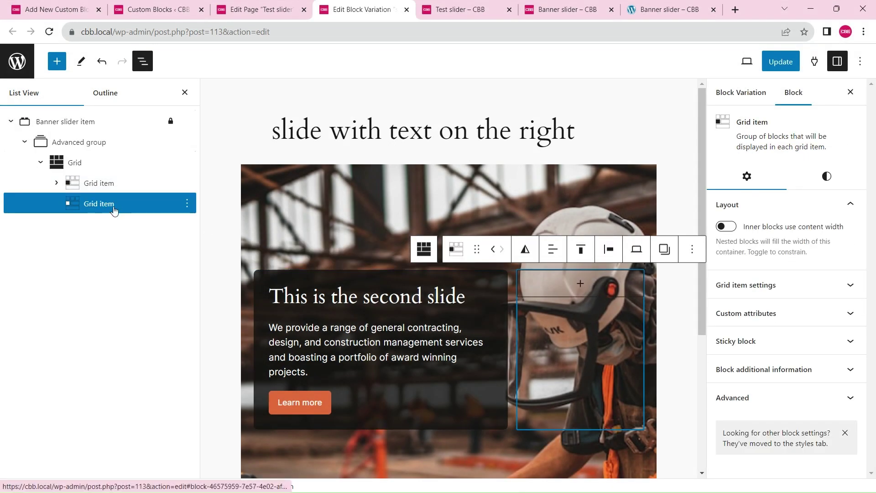
click(492, 249)
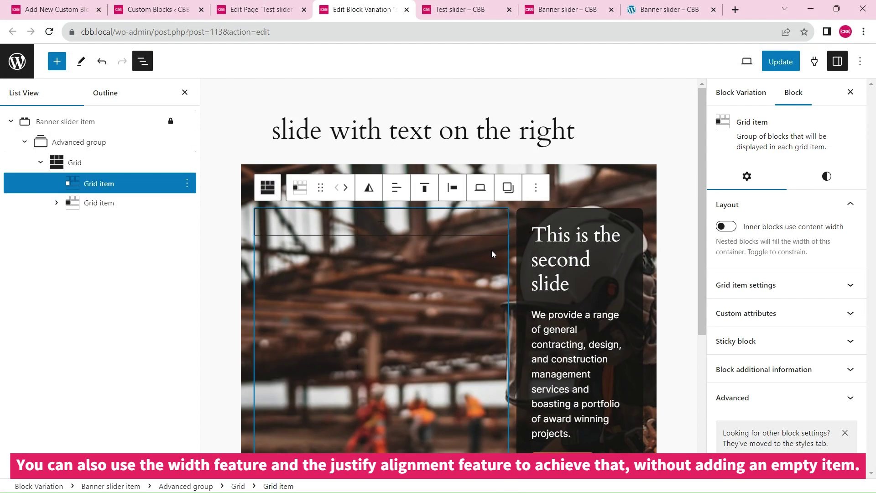
click(185, 92)
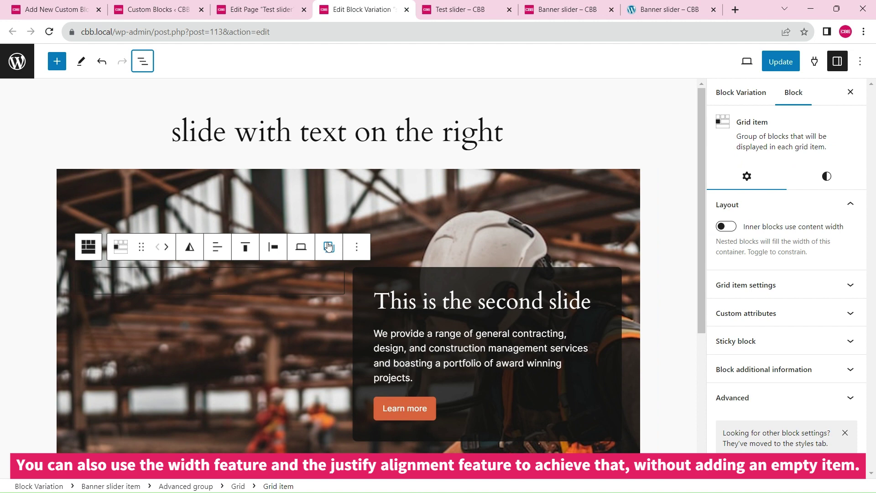
click(88, 246)
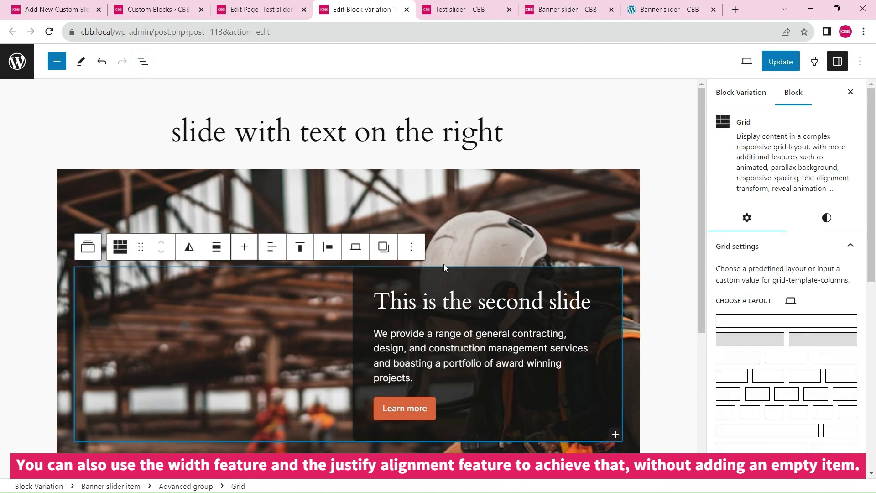
click(790, 300)
click(809, 353)
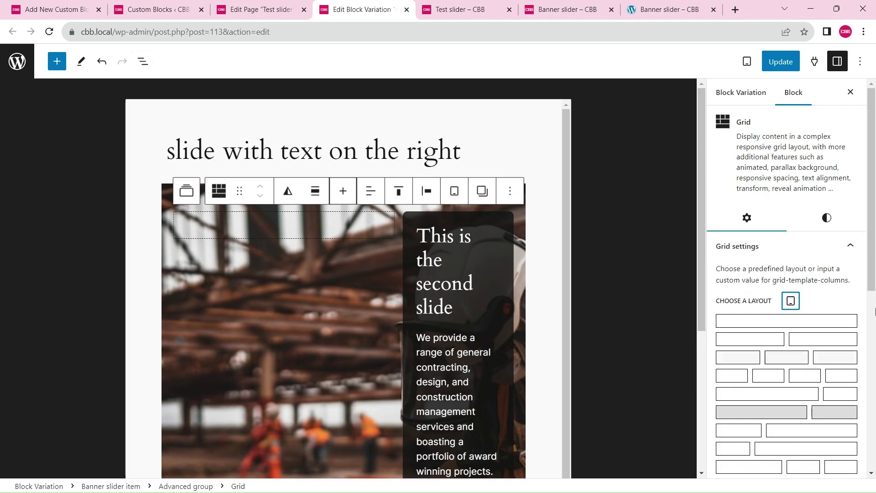
scroll(875, 312, down, 3)
click(794, 314)
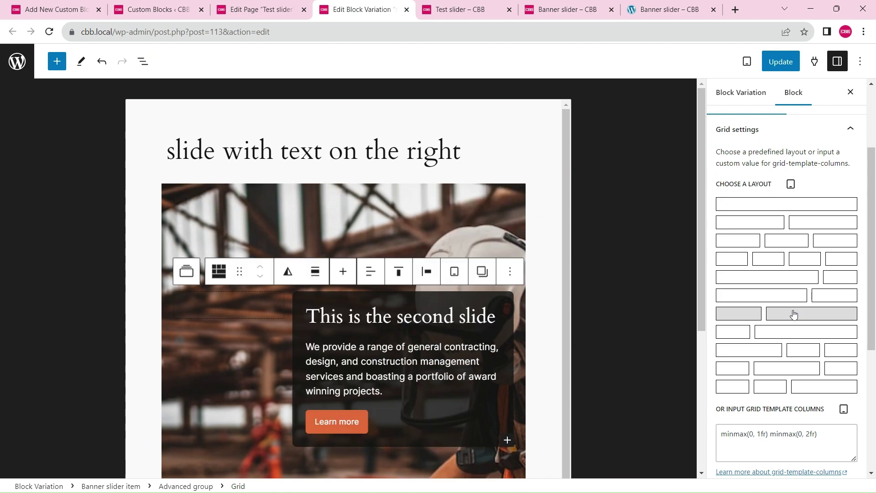
click(791, 184)
click(803, 219)
scroll(359, 246, down, 2)
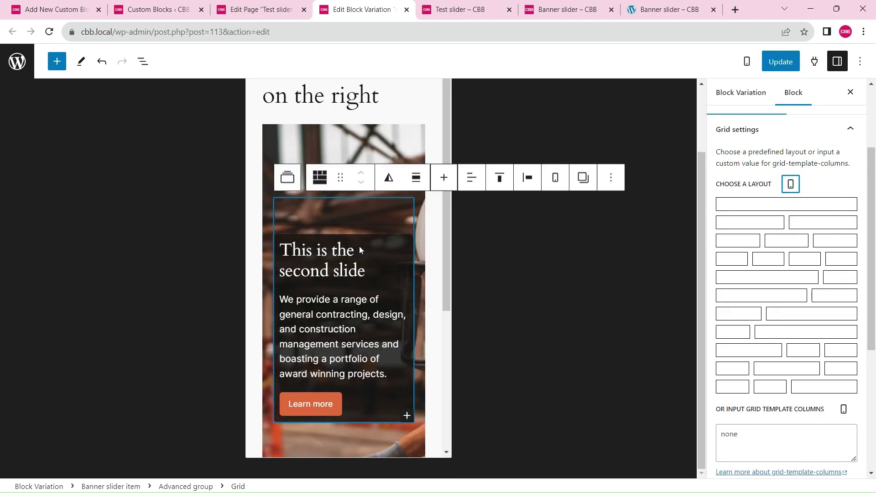
click(792, 186)
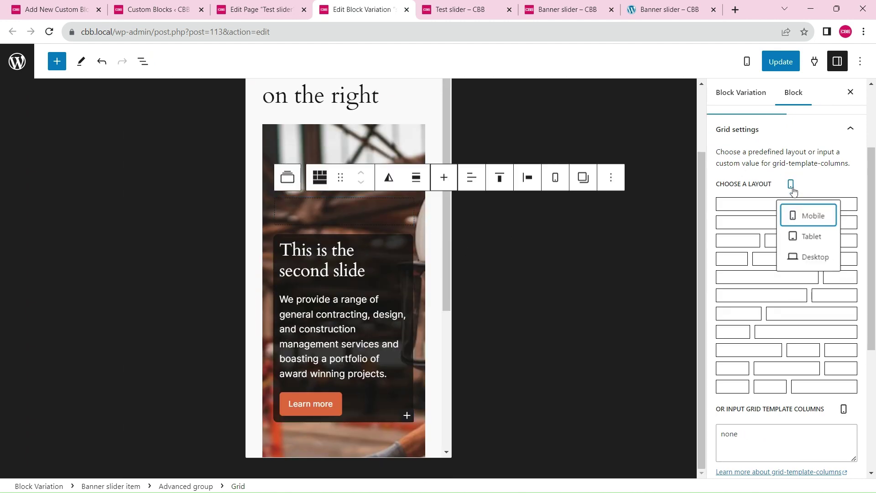
click(800, 257)
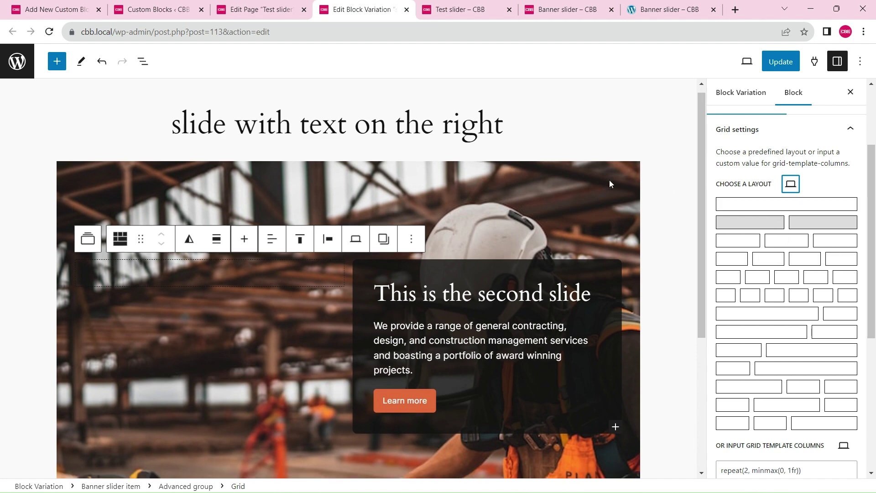
scroll(609, 180, down, 5)
scroll(781, 166, up, 3)
Update the variation, add the Variation description 'Slide item with text on the right', and update again
click(782, 62)
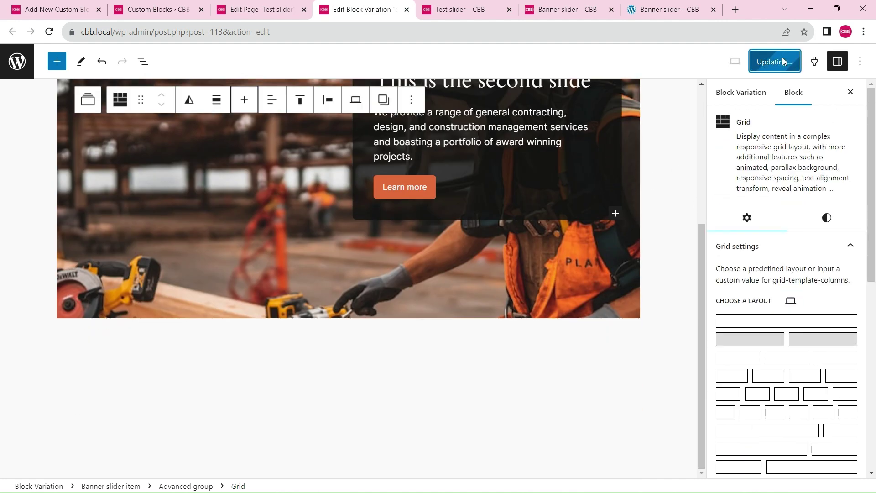
click(750, 92)
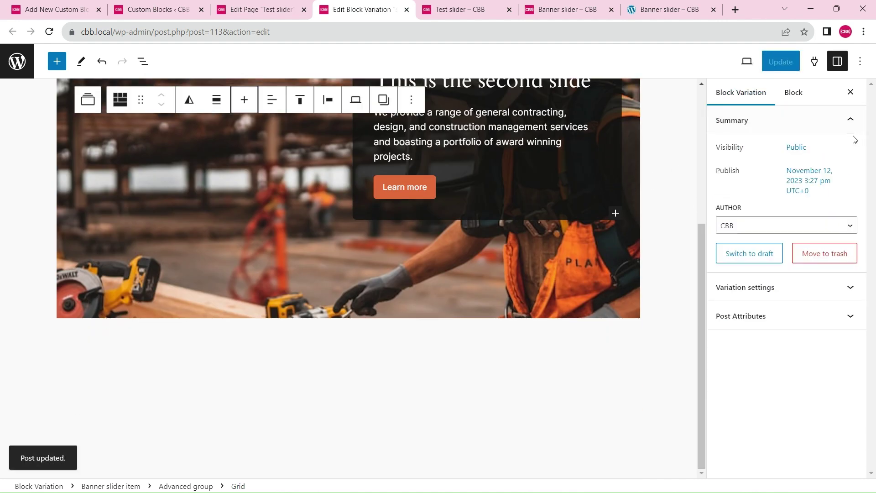
click(750, 286)
scroll(772, 185, up, 4)
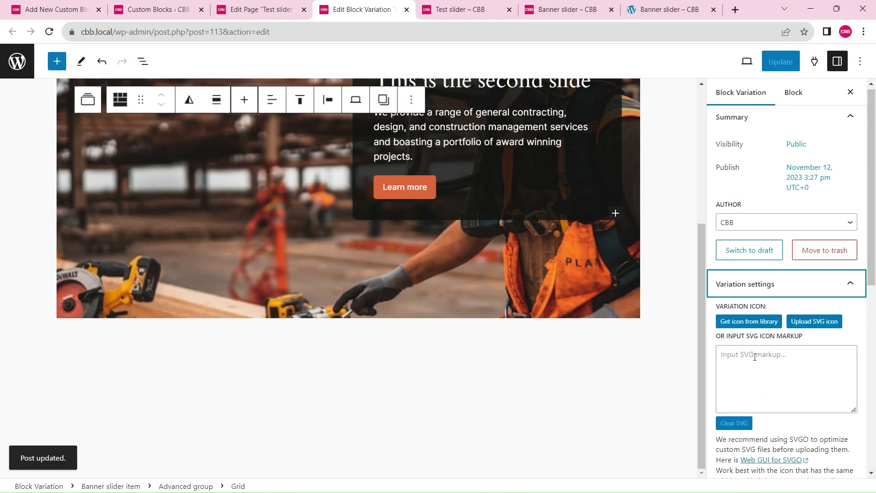
scroll(816, 319, down, 6)
click(837, 330)
scroll(778, 231, down, 3)
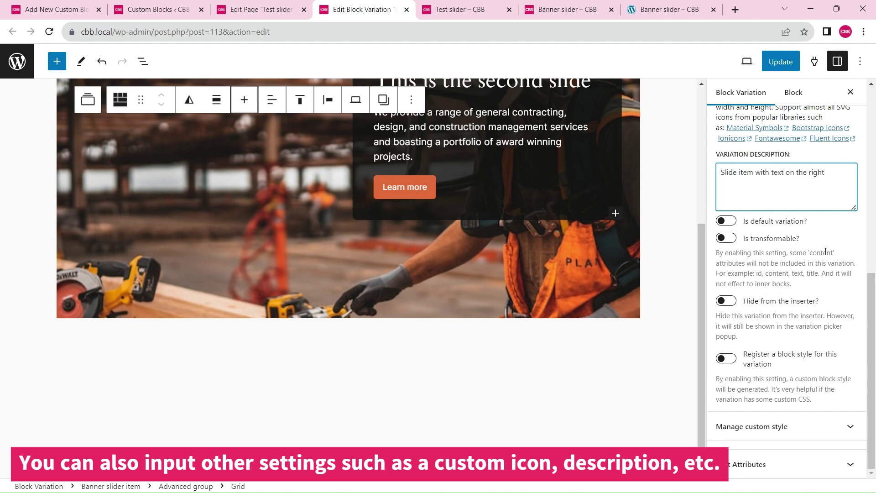
click(780, 61)
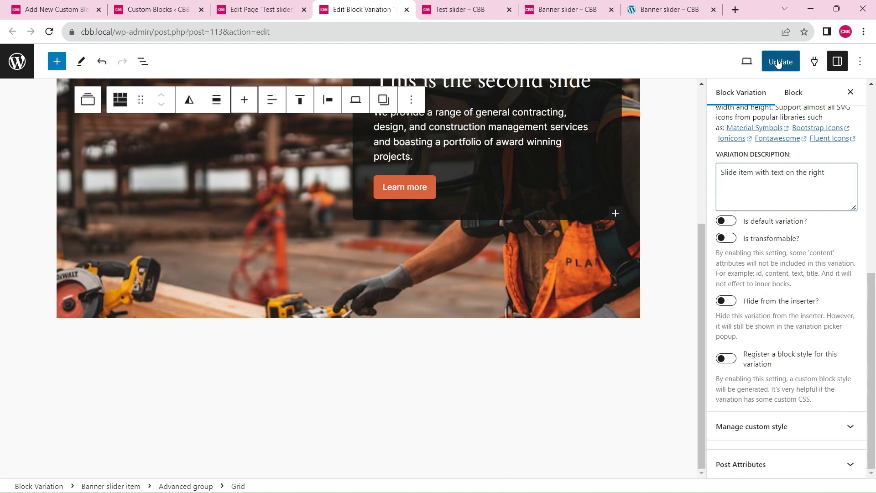
Reload the Test slider page editor so it picks up the new variation
click(253, 10)
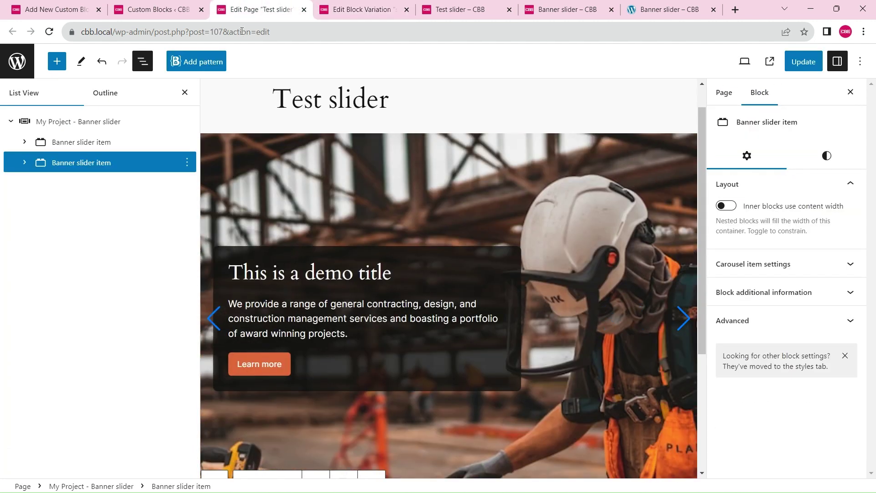
key(F5)
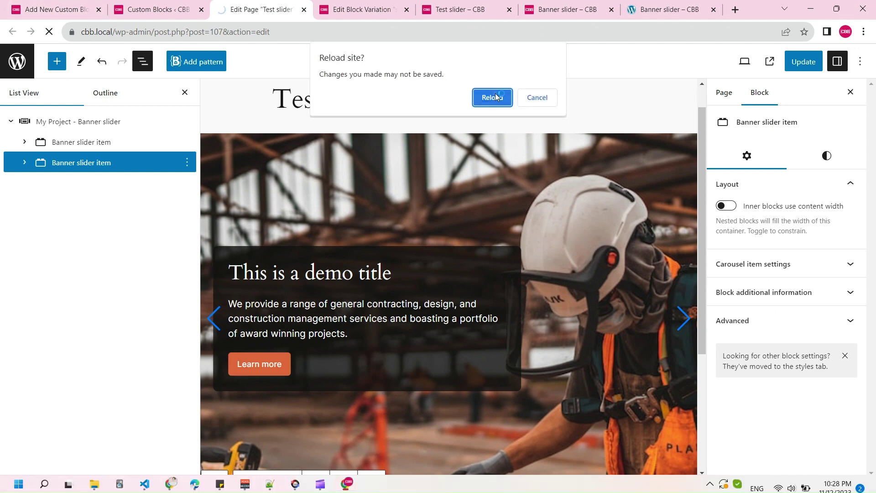
click(497, 96)
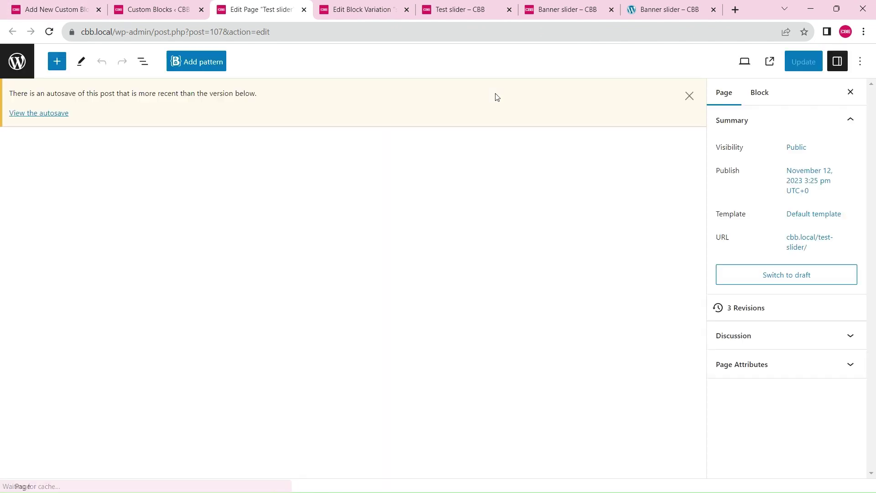
click(688, 95)
Insert a 'slide with text on the right' into the slider and move it to second position
click(143, 61)
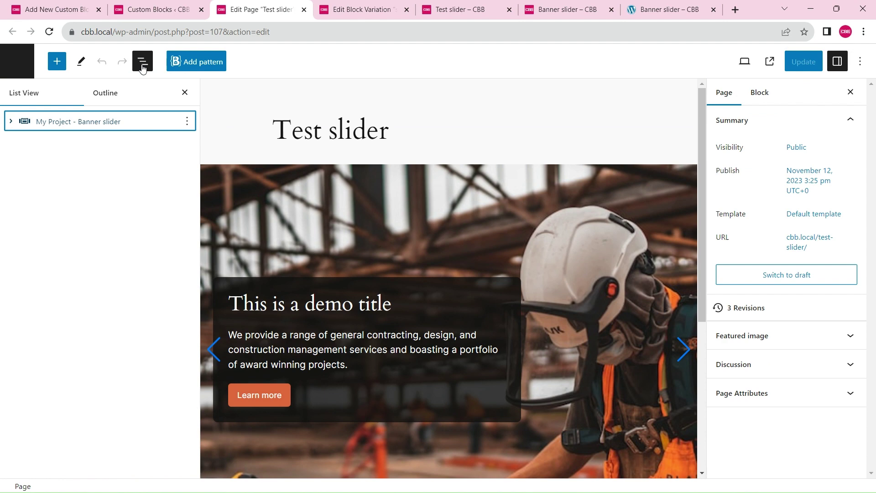
click(39, 122)
click(328, 145)
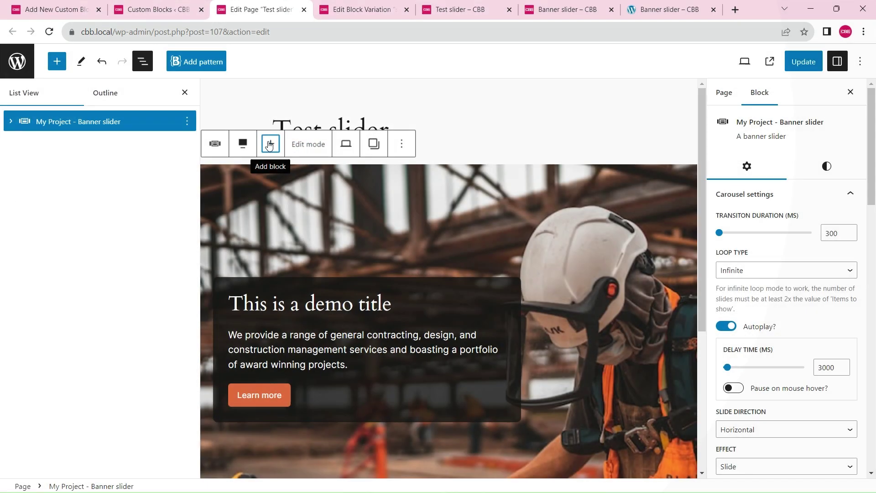
click(270, 145)
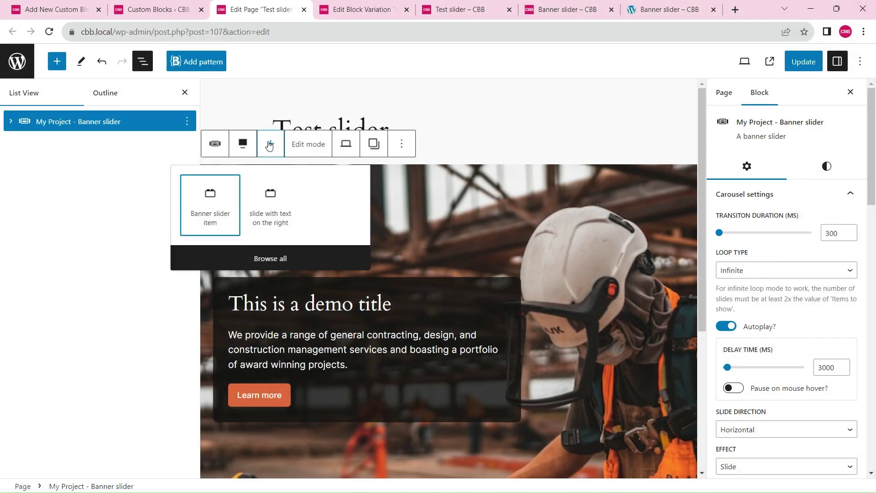
click(269, 218)
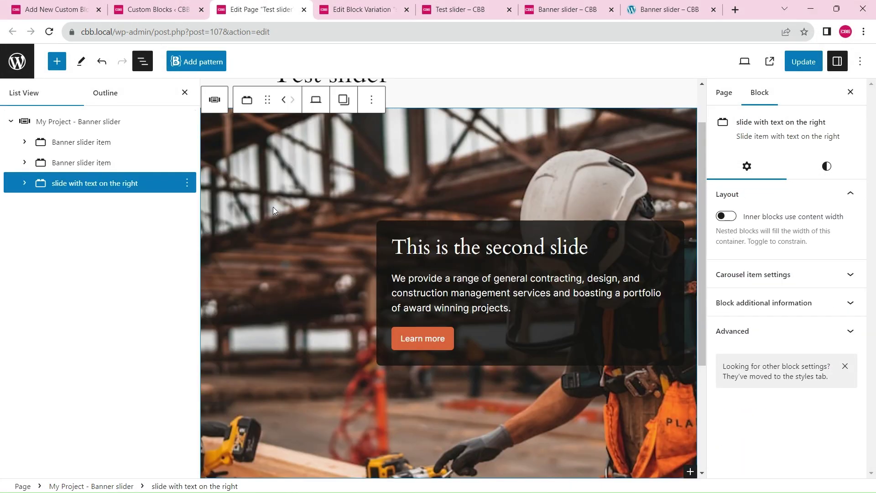
click(283, 100)
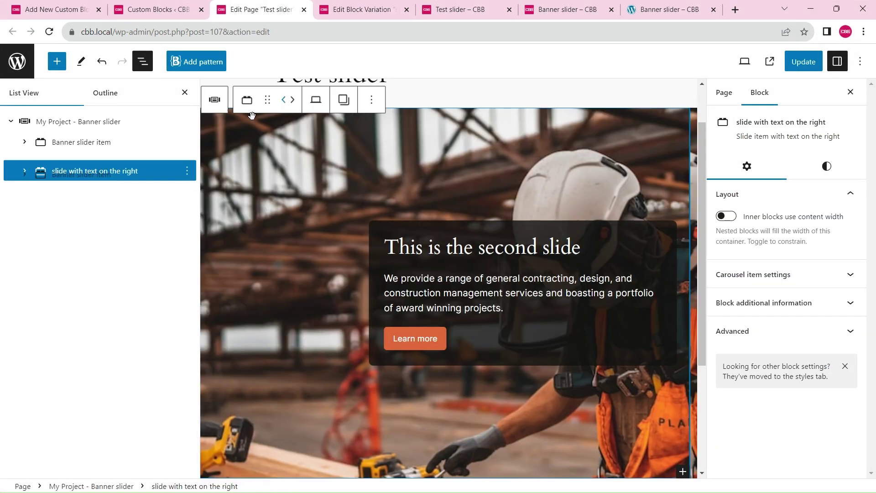
click(185, 93)
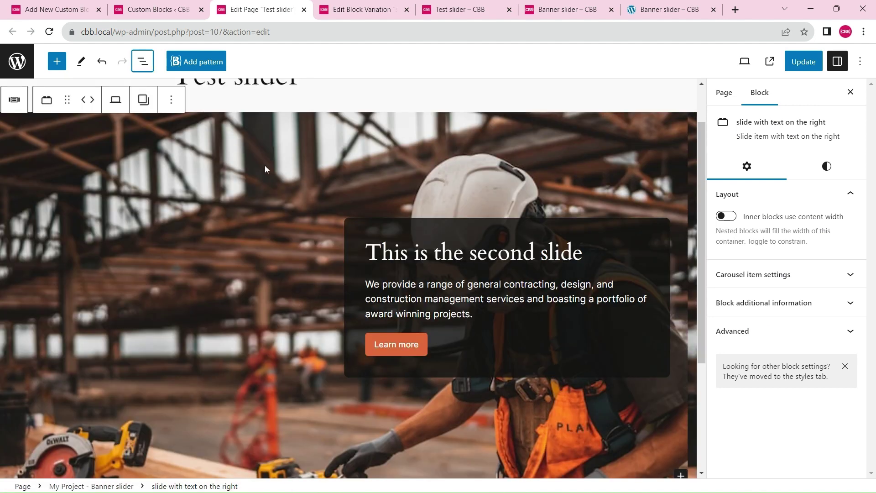
Retitle the new slide 'Title on the right', update the page, and view it live
triple_click(472, 248)
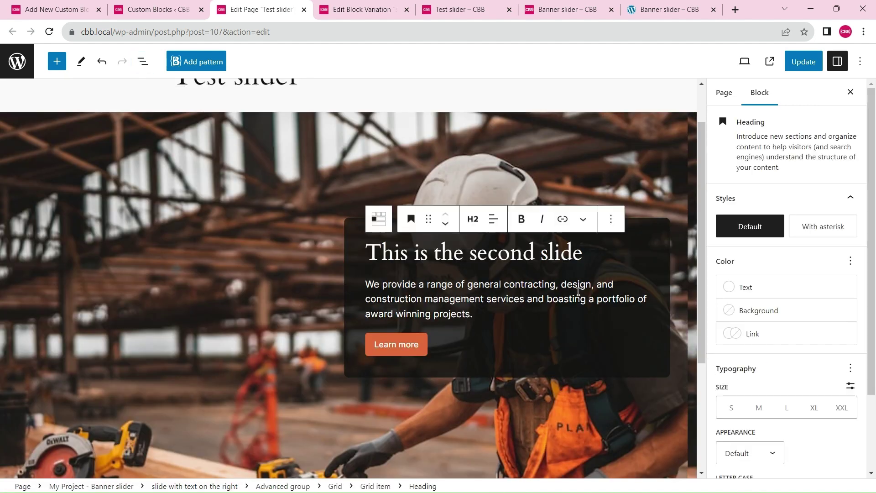
text(Title on the right)
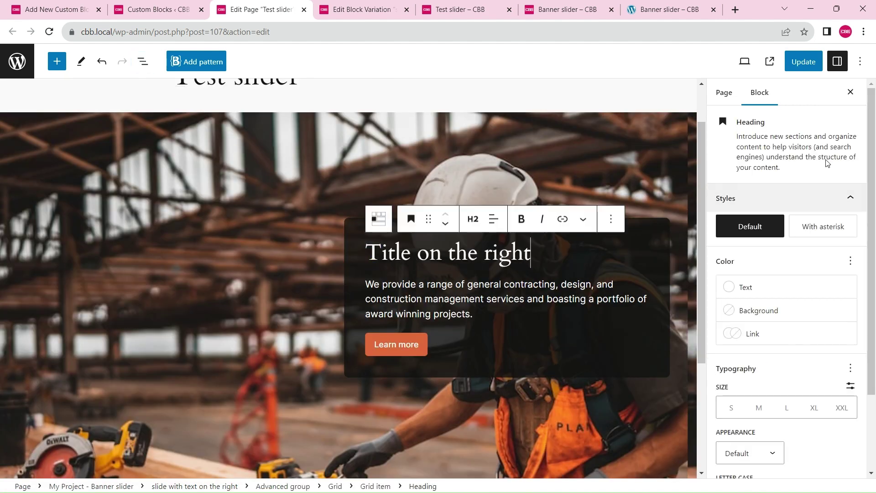
click(803, 61)
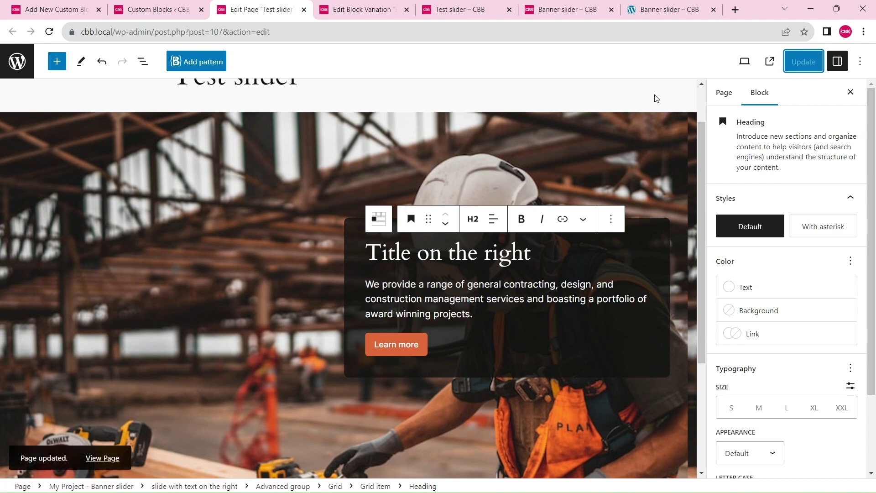
click(481, 3)
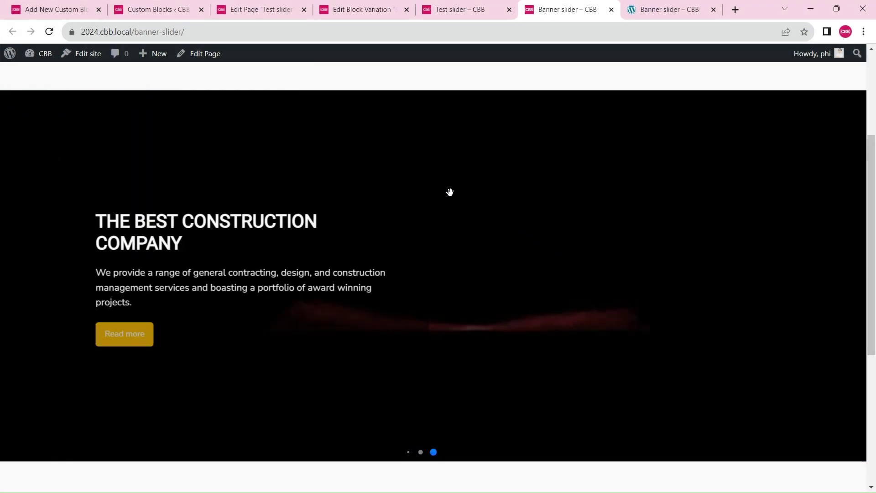
Select the grid item holding the slide text and enable Reveal animations in its styles
click(57, 10)
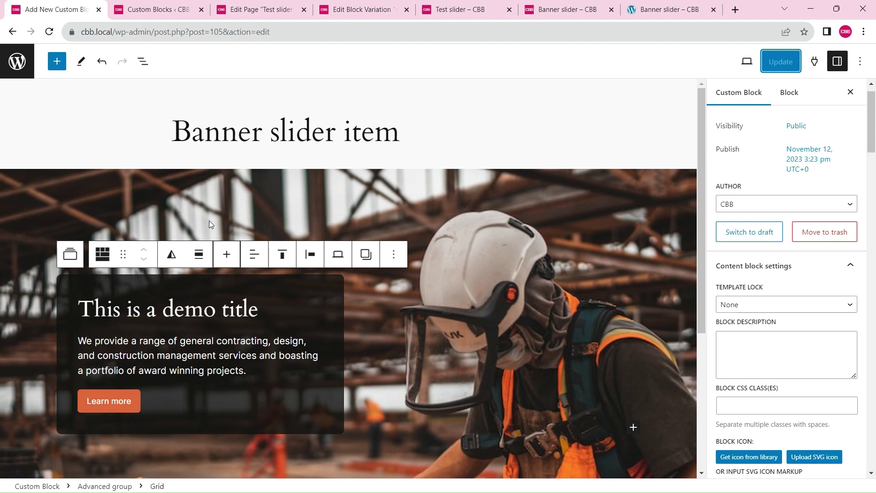
click(90, 278)
click(89, 278)
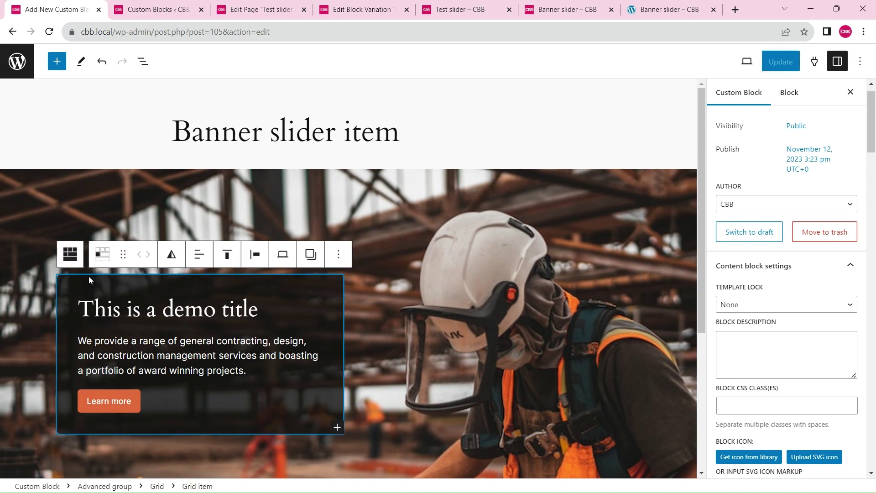
click(789, 93)
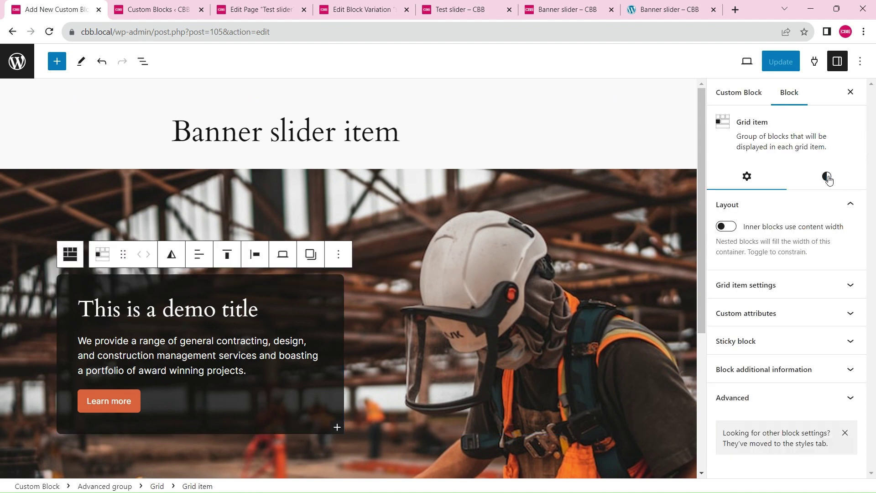
click(826, 177)
scroll(819, 413, down, 5)
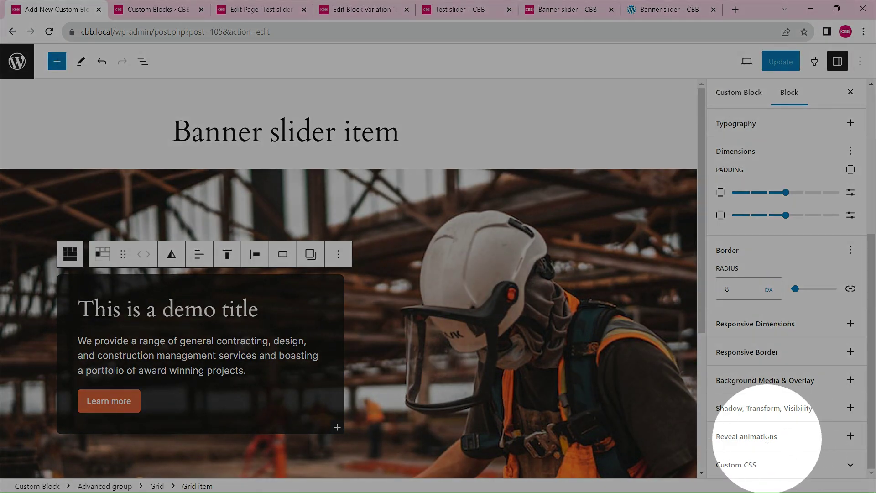
click(851, 437)
click(764, 386)
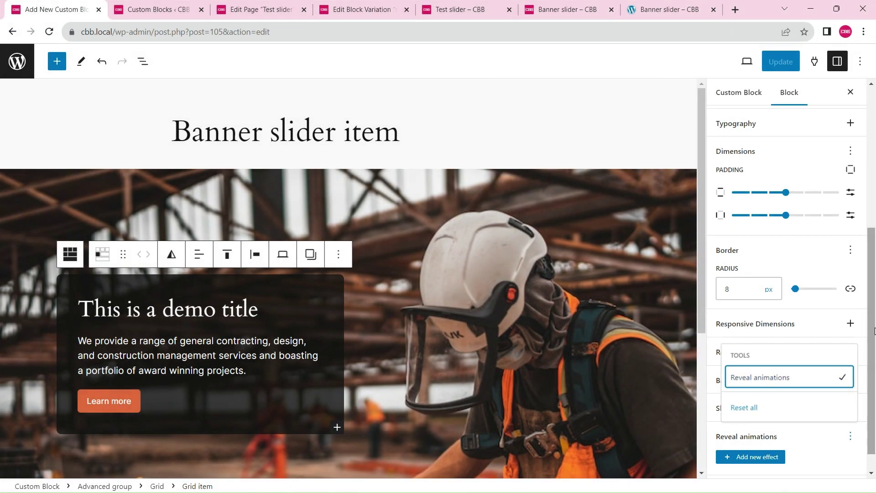
click(817, 410)
Add a zoomIn reveal effect, then reload the Test slider page editor
click(757, 431)
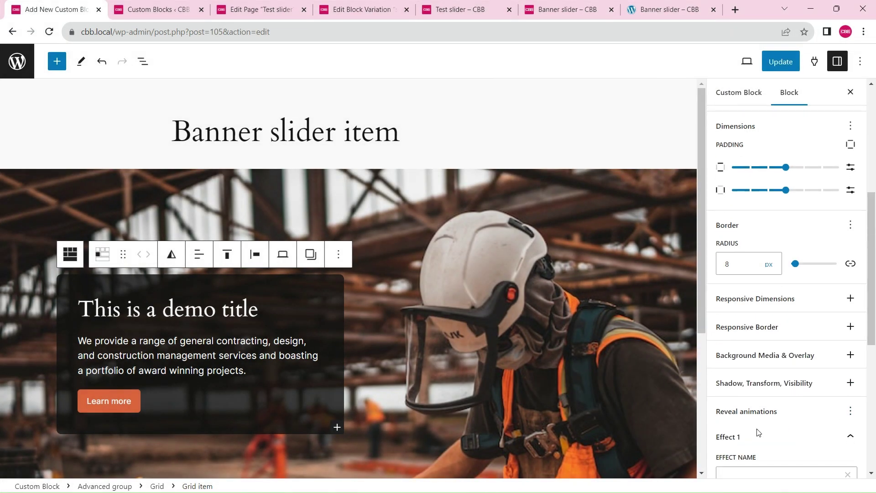
scroll(748, 274, down, 6)
click(743, 194)
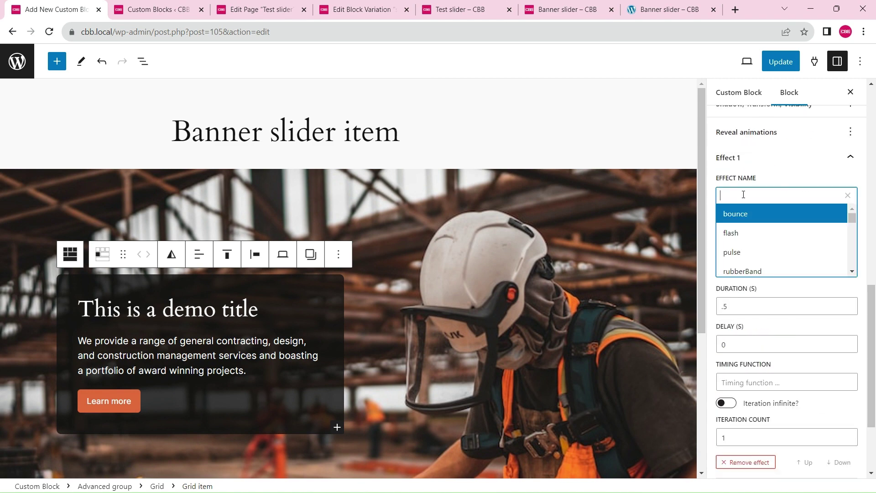
scroll(776, 238, down, 4)
click(760, 218)
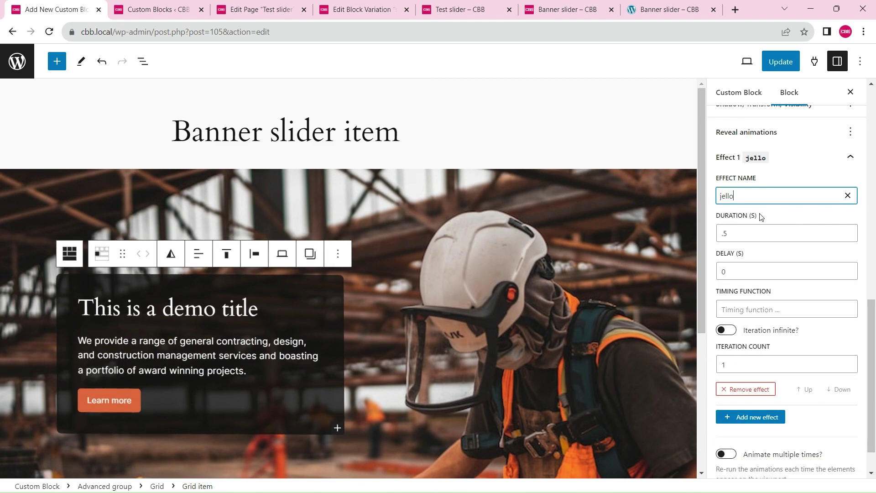
click(747, 203)
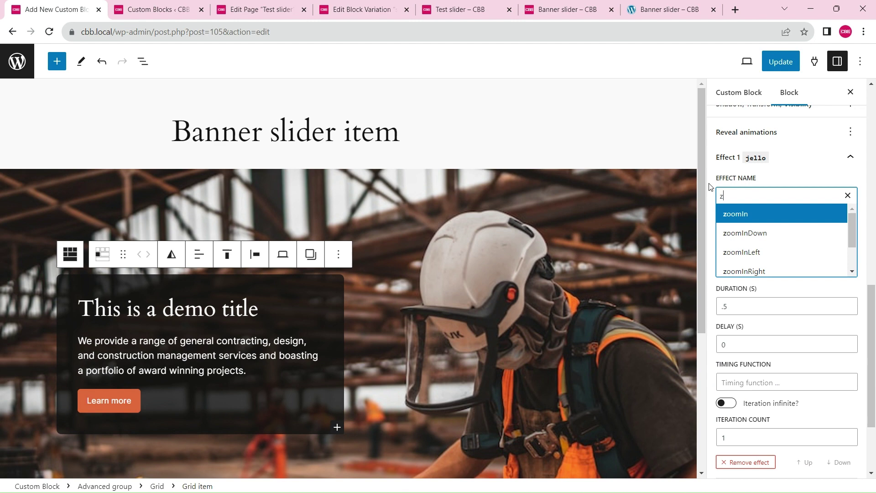
click(748, 211)
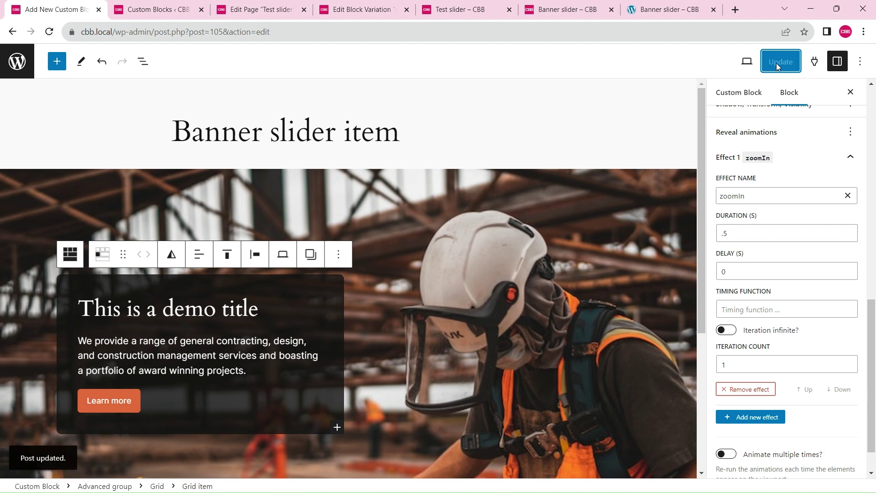
click(275, 6)
click(49, 33)
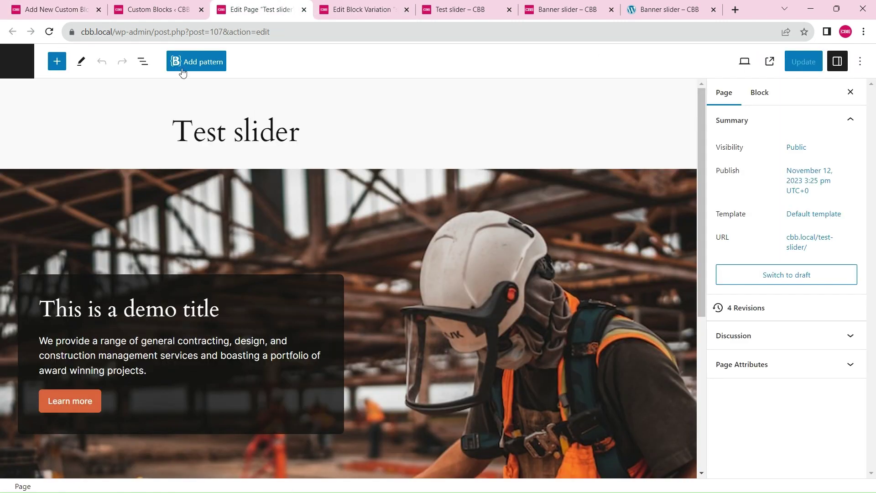
Reset the Test slider's first Banner slider item to the block's default content
click(142, 62)
click(17, 129)
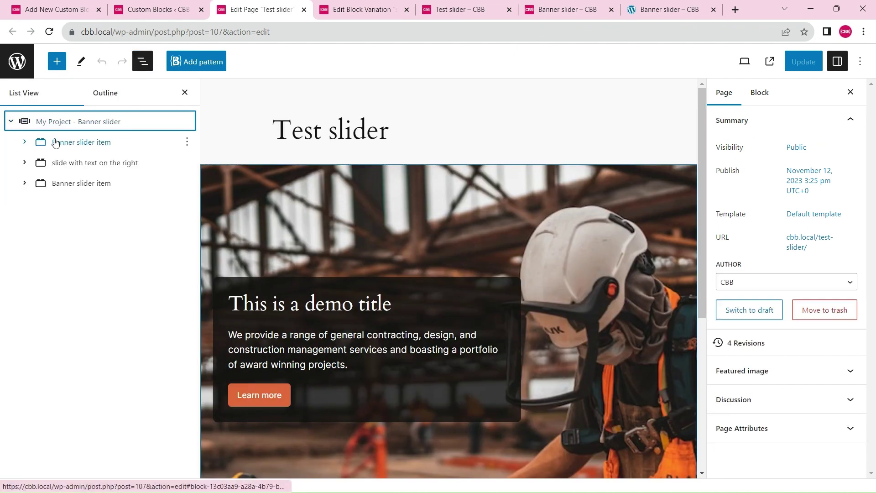
click(58, 142)
click(800, 301)
click(777, 409)
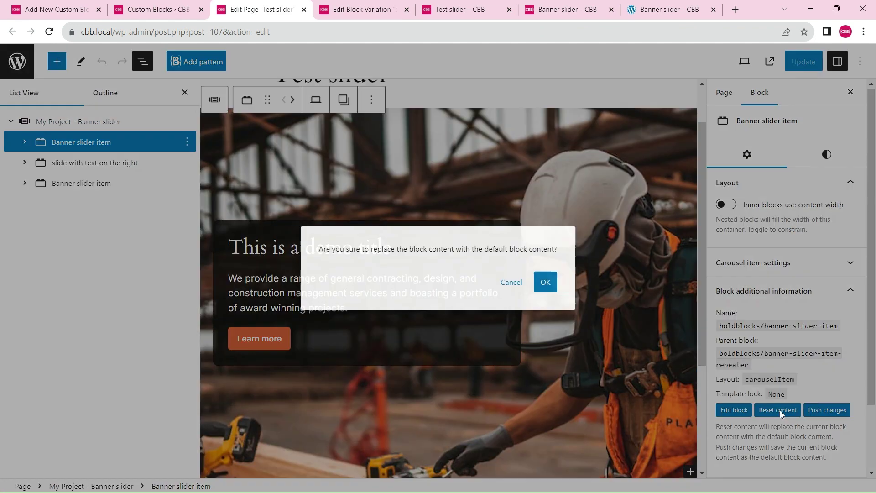
click(548, 284)
Update the page and switch the Banner slider to Preview mode
click(796, 64)
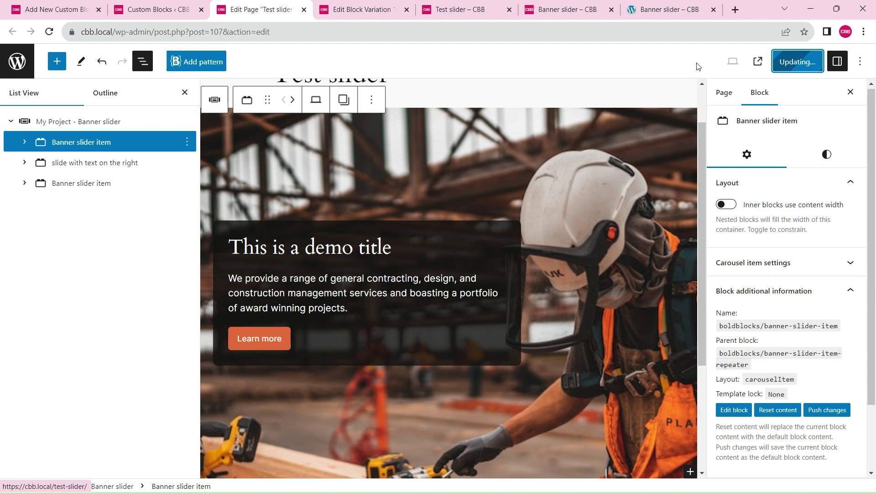
click(114, 122)
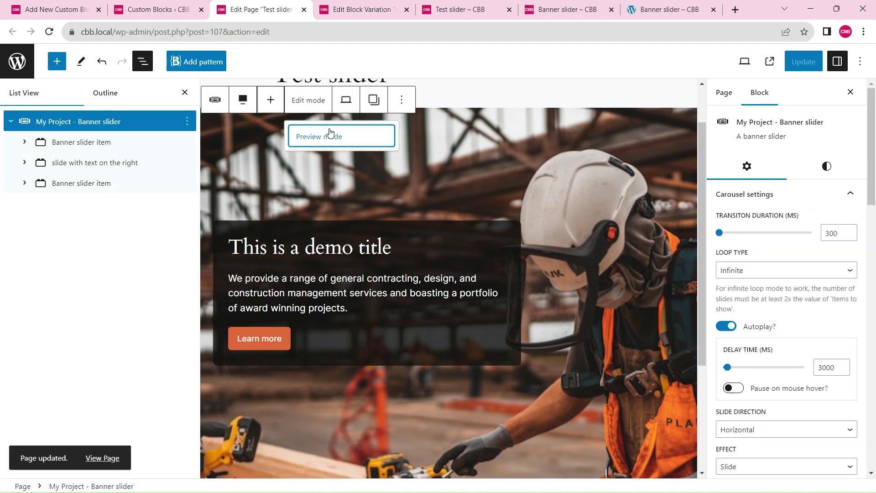
click(320, 105)
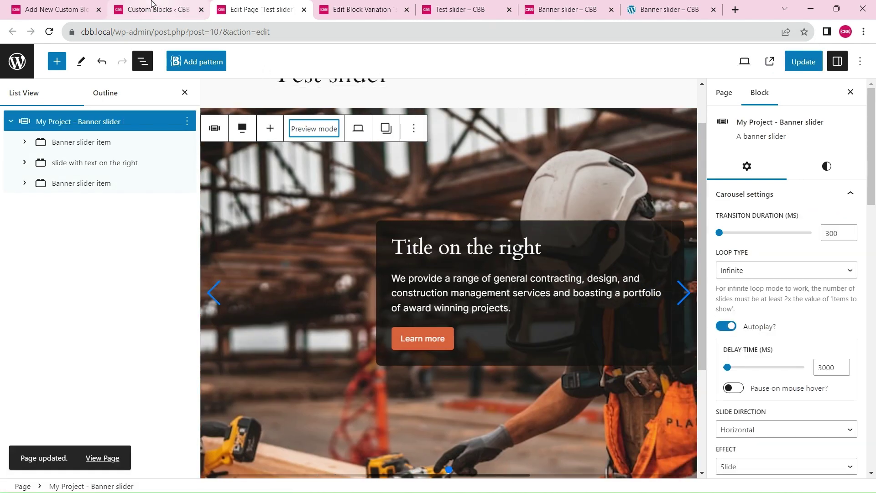
Transform the demo title heading into an Advanced group
click(61, 4)
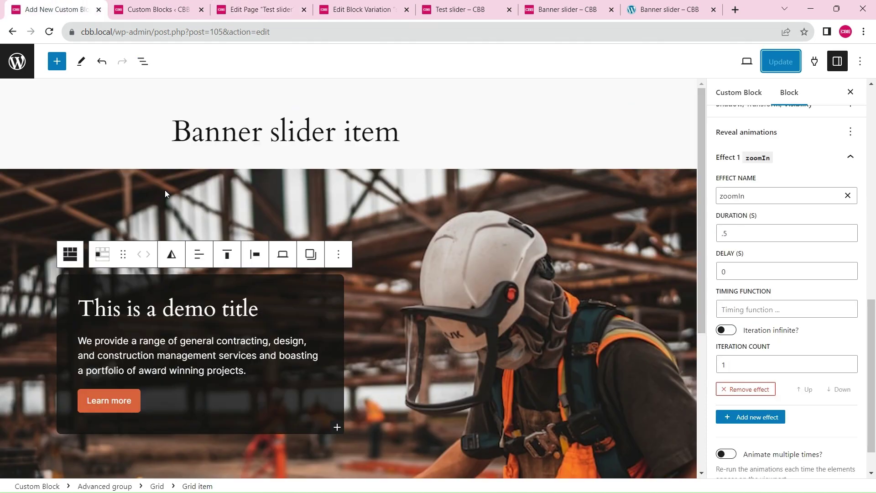
click(208, 310)
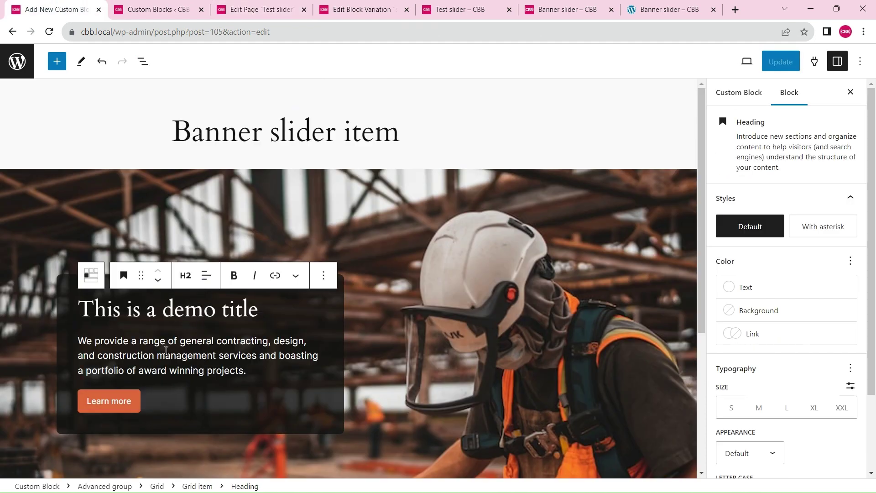
click(166, 353)
click(100, 397)
click(121, 306)
click(124, 277)
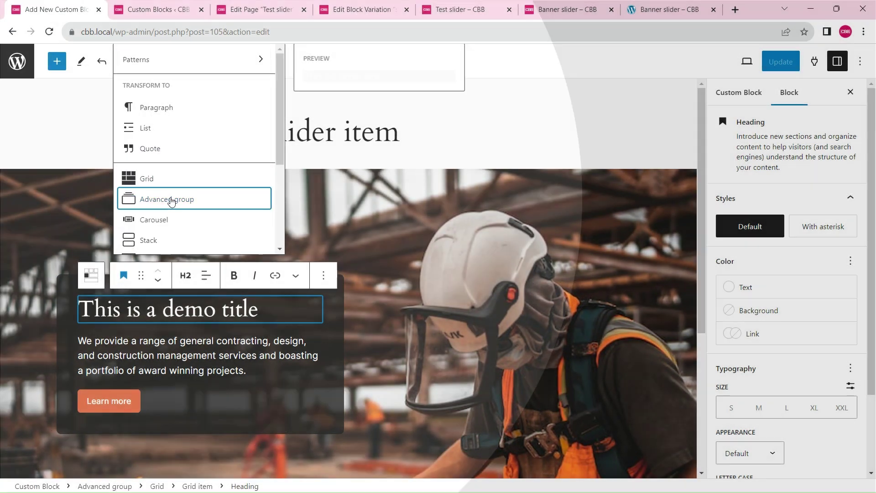
click(171, 201)
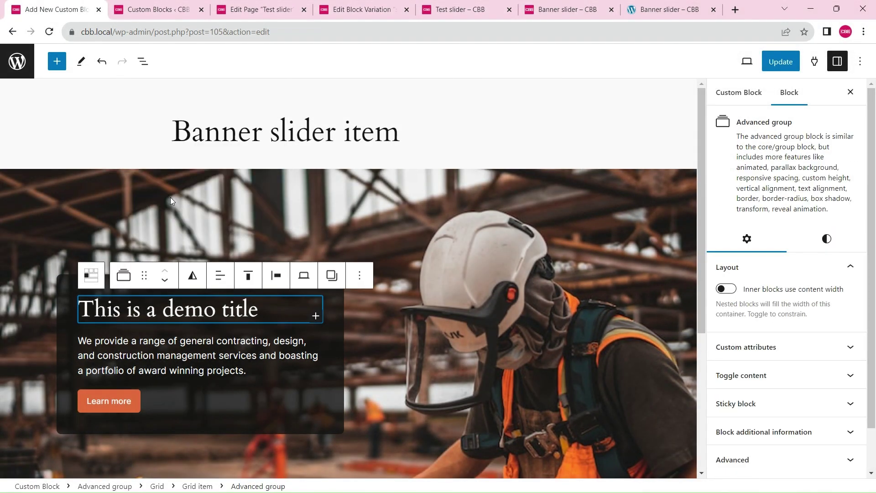
Enable reveal animations on the title group with effect fadeInDownSmall and delay .2
click(826, 238)
scroll(874, 201, down, 4)
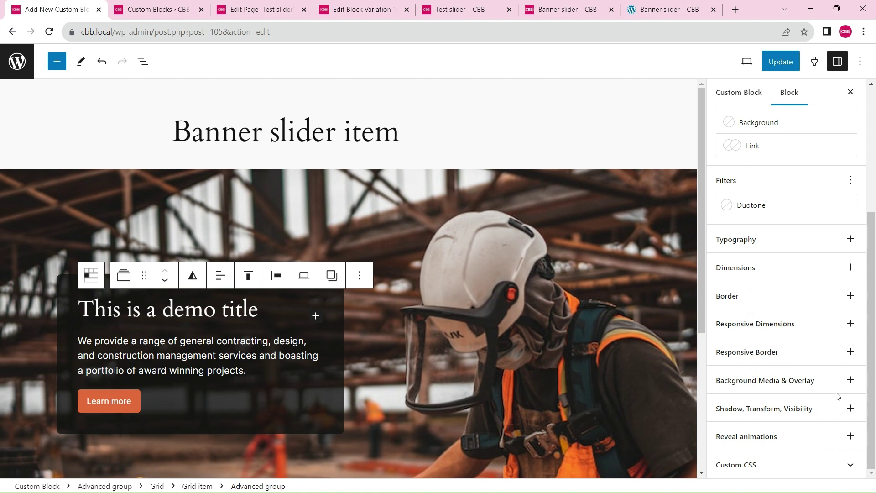
click(851, 436)
click(781, 376)
scroll(782, 432, down, 1)
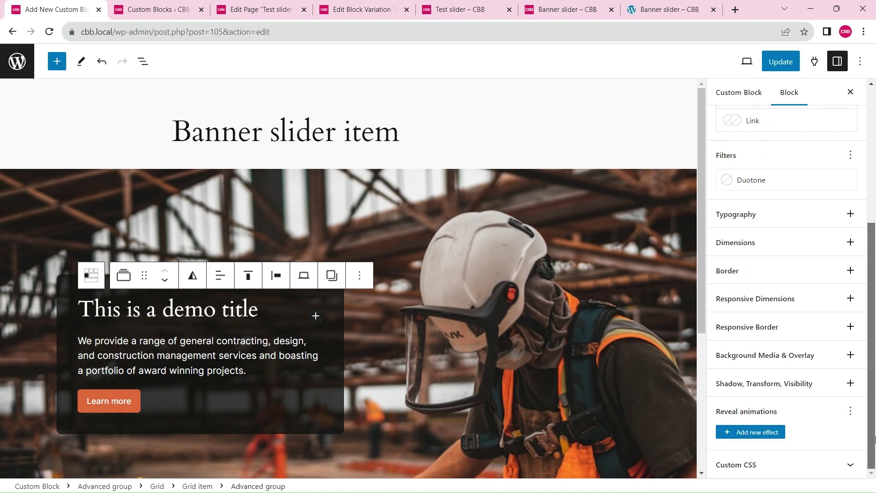
click(768, 432)
scroll(782, 382, down, 3)
click(741, 285)
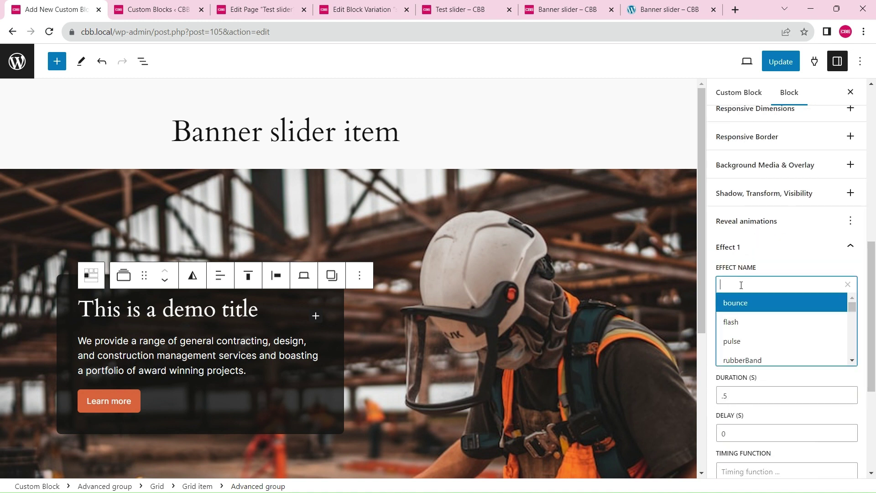
text(fadeindown)
key(Down)
key(Down)
key(Return)
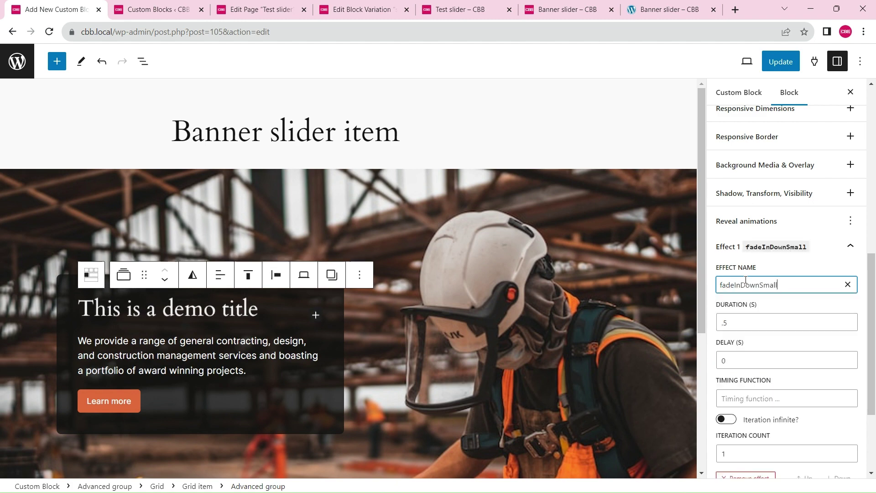
text(.2)
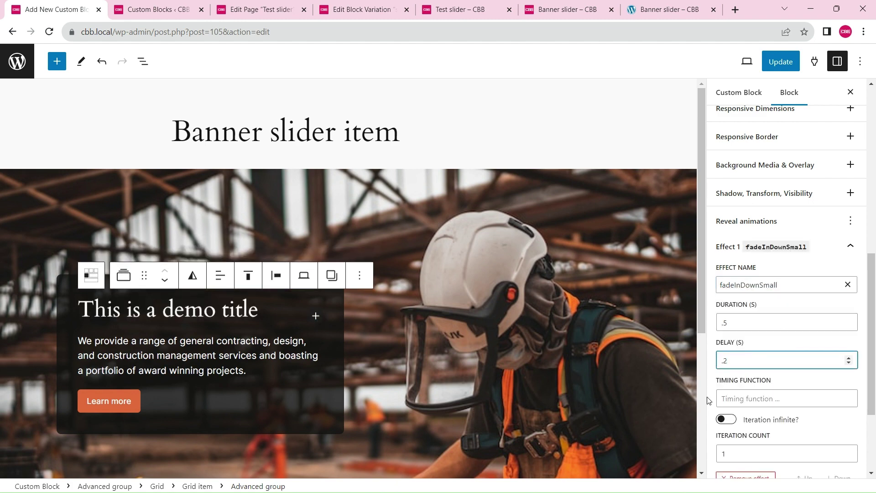
click(161, 355)
Make the paragraph an Advanced group with a fadeInUpSmall reveal and .2 delay
click(121, 313)
click(172, 147)
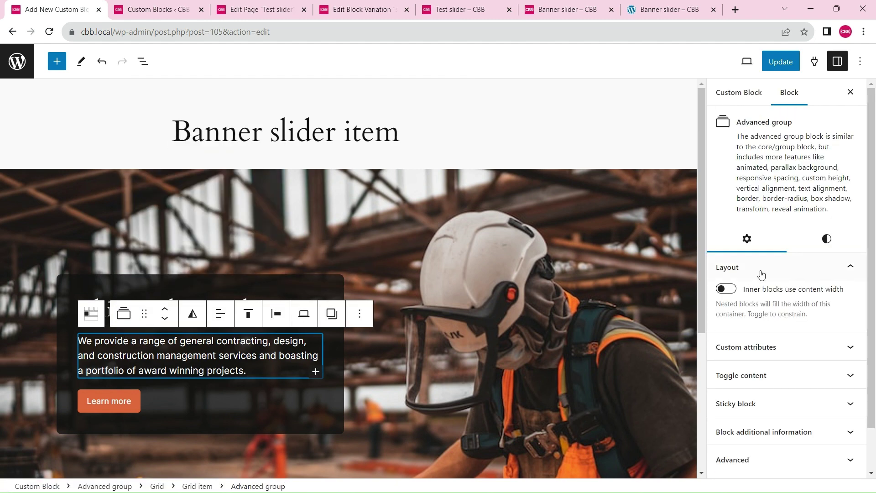
click(826, 190)
scroll(873, 320, down, 2)
scroll(873, 320, down, 3)
click(850, 433)
click(789, 376)
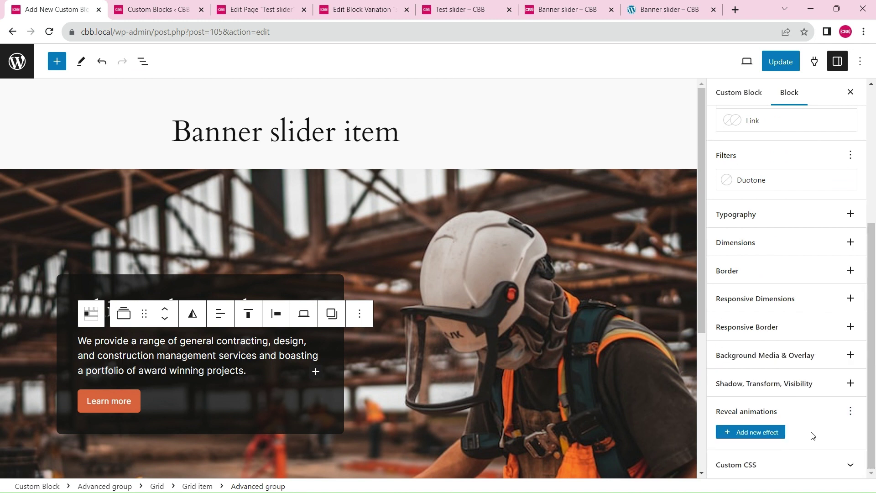
click(783, 433)
scroll(875, 426, down, 4)
click(749, 285)
text(fadeInUp)
click(768, 340)
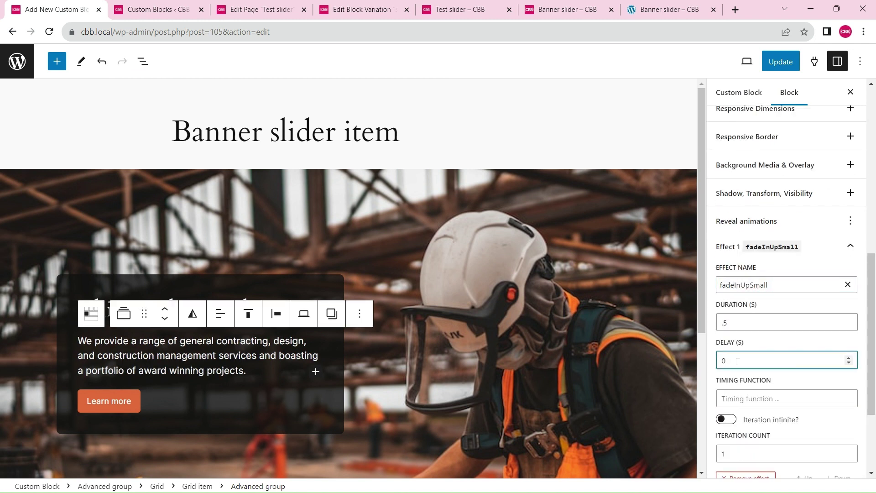
text(.2)
Wrap the Learn more button in an Advanced group with a fadeInUpSmall reveal, value 5
click(145, 392)
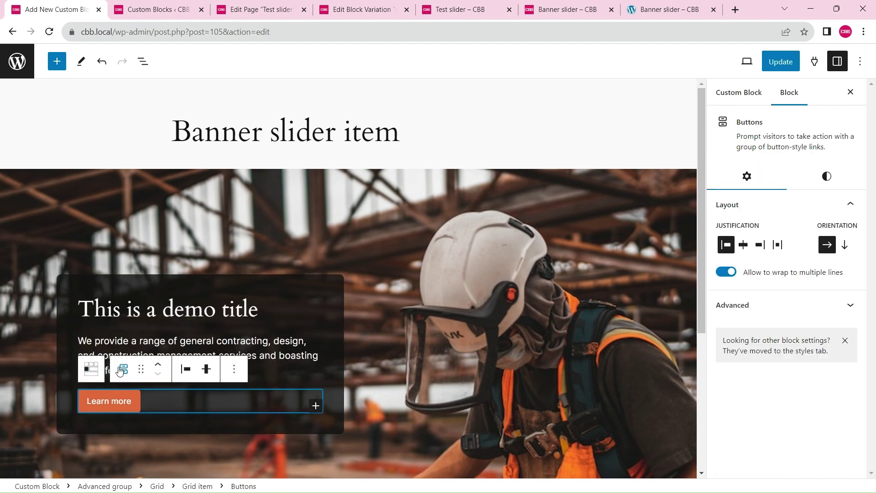
click(120, 371)
click(168, 213)
scroll(839, 319, down, 5)
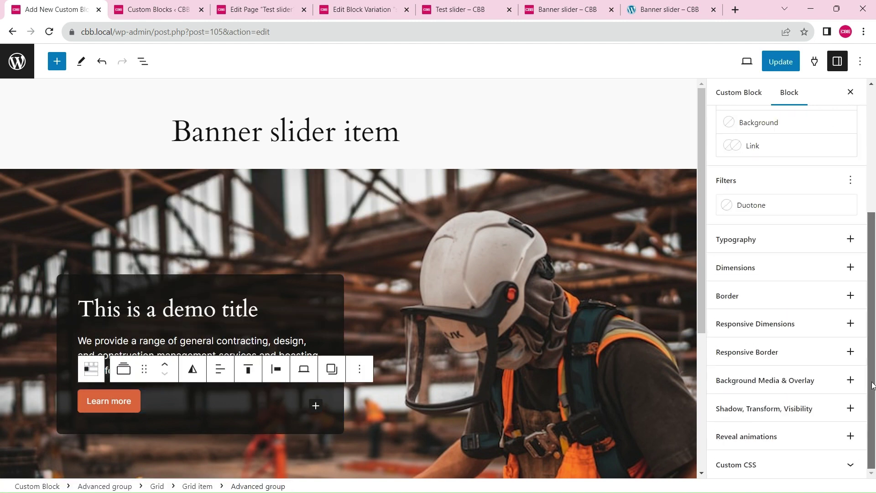
click(848, 437)
click(782, 374)
click(749, 456)
click(749, 434)
click(738, 284)
text(fa)
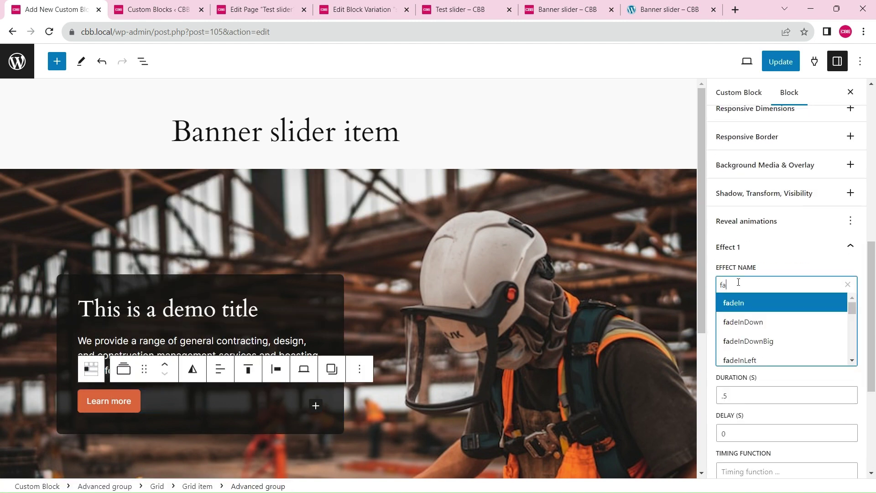
text(deIn)
click(749, 360)
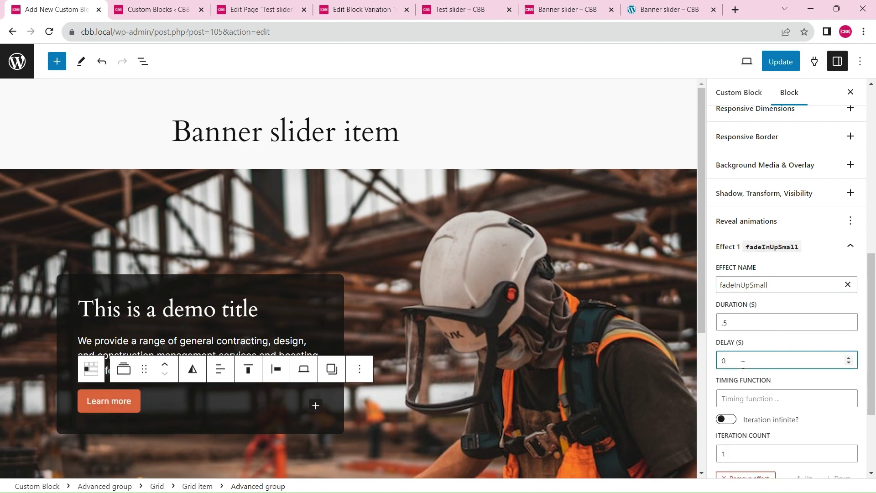
text(5)
click(743, 323)
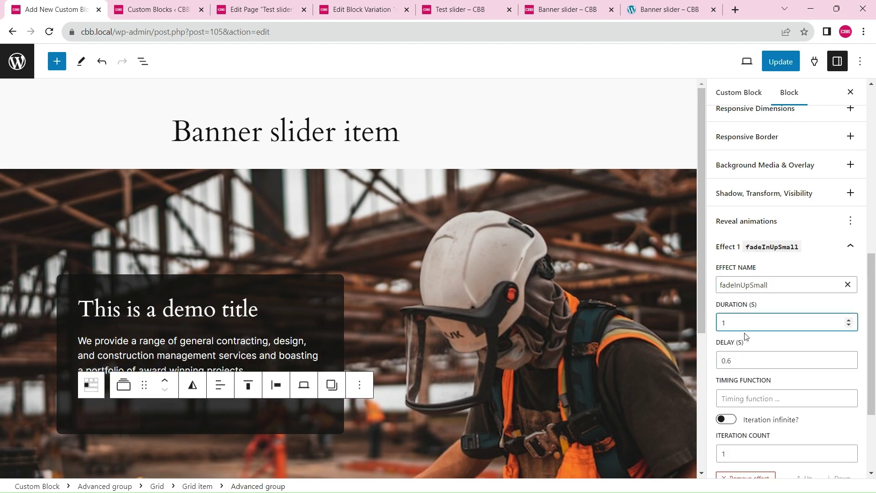
Expand the paragraph group's effect settings and set the title's fade duration to 1
click(145, 349)
click(92, 313)
scroll(775, 347, down, 10)
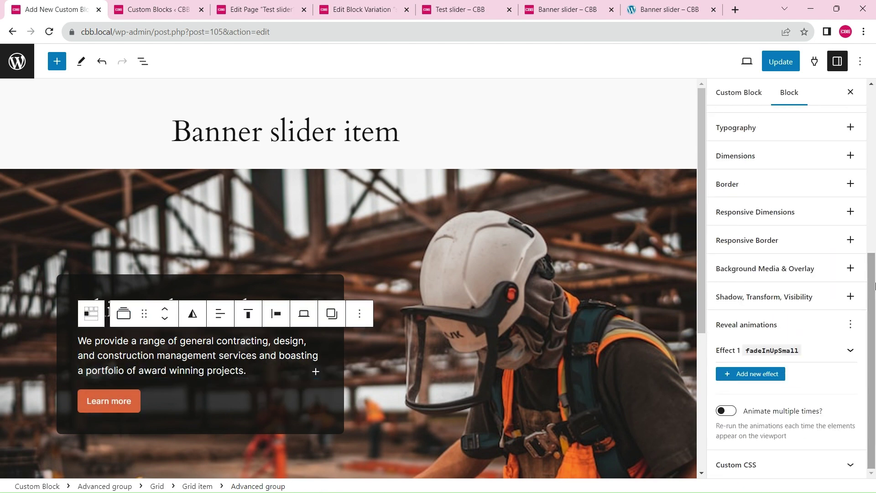
click(850, 350)
click(169, 310)
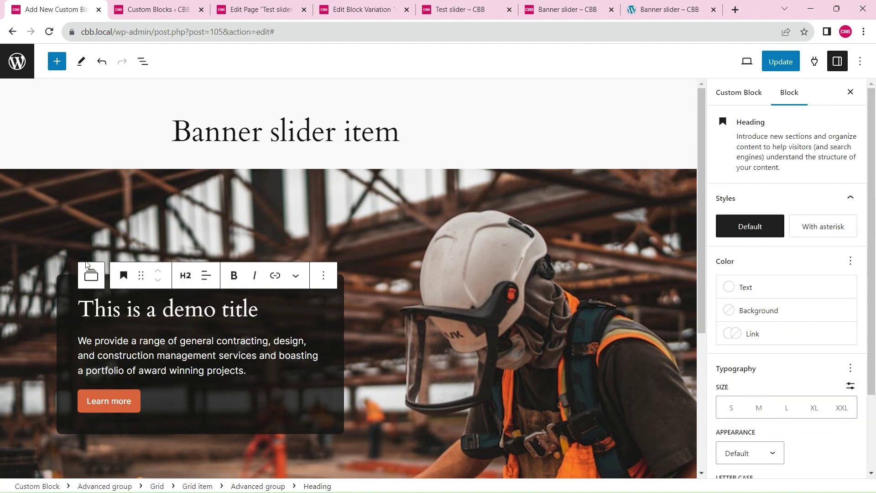
click(91, 275)
click(830, 241)
scroll(839, 296, down, 10)
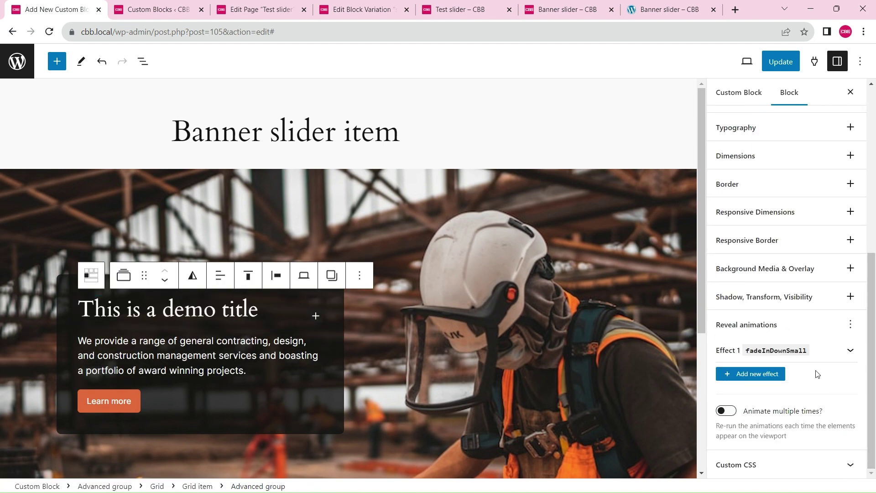
click(850, 350)
text(1)
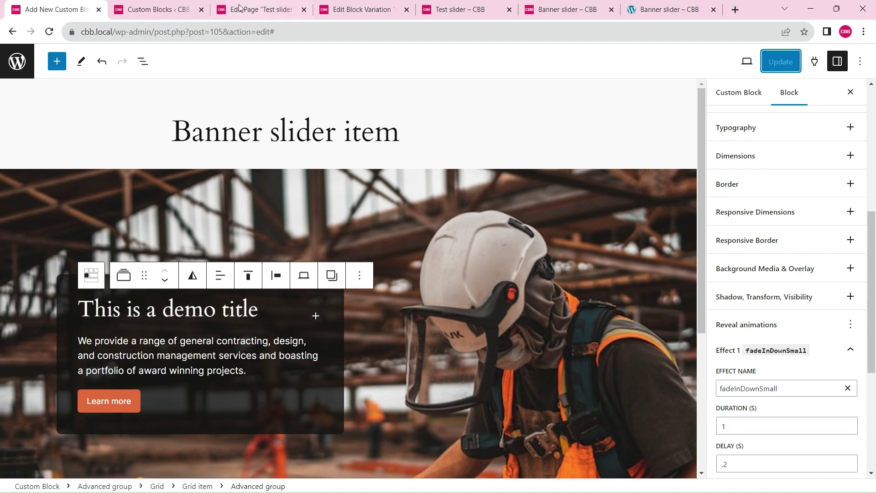
Reload the Test slider page editor and reset its first slide to the default content
click(275, 6)
click(48, 31)
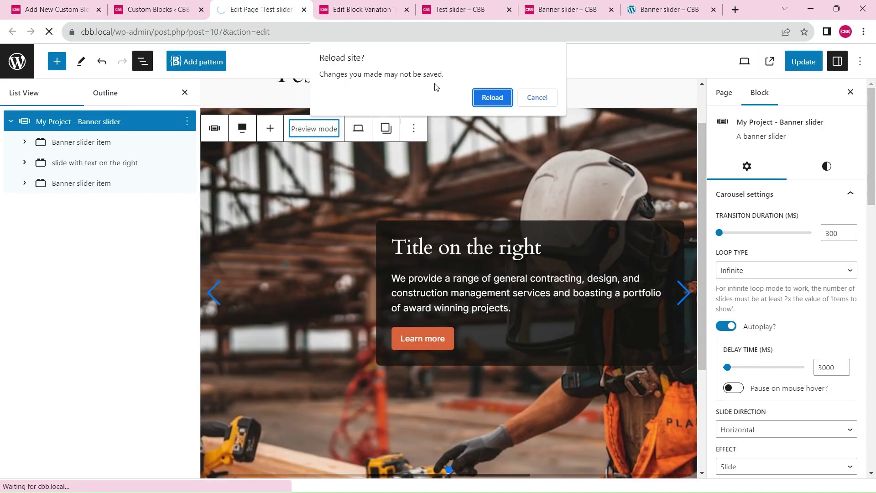
click(495, 98)
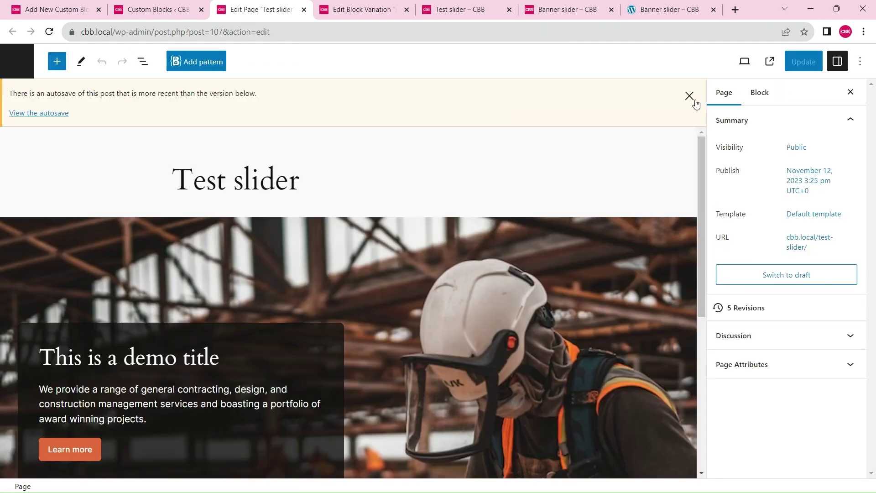
click(687, 95)
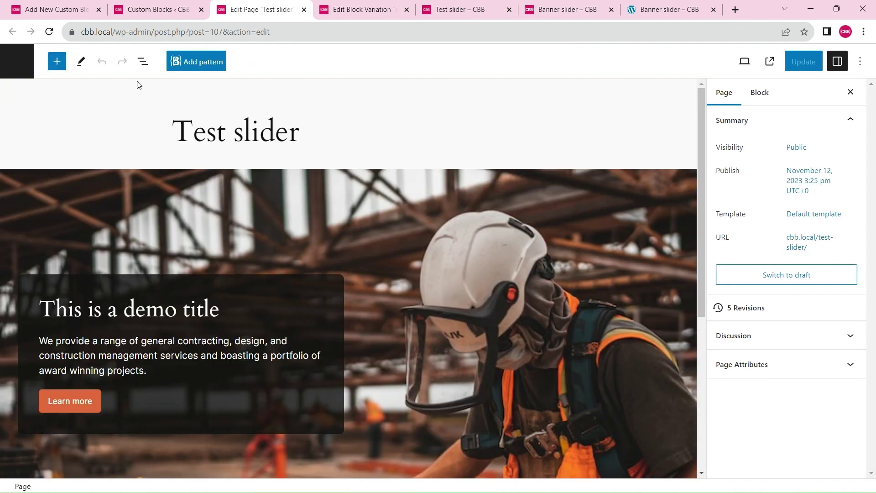
click(143, 61)
click(11, 121)
click(81, 141)
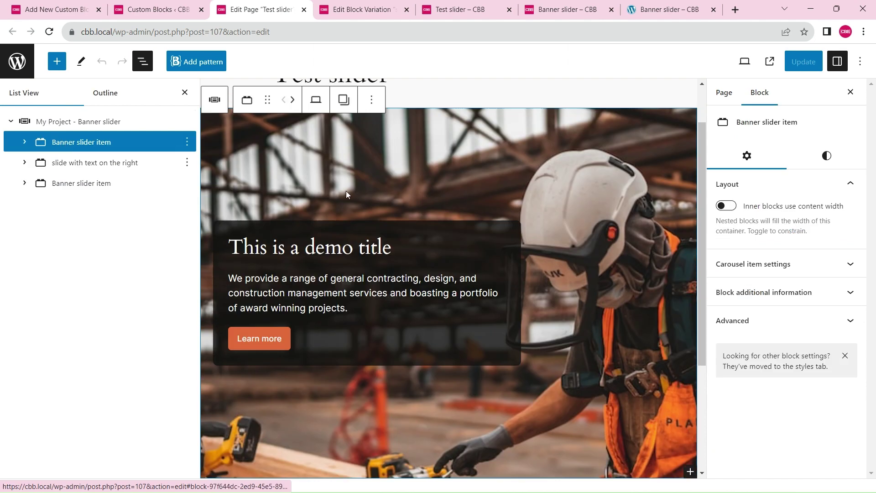
click(763, 292)
click(778, 409)
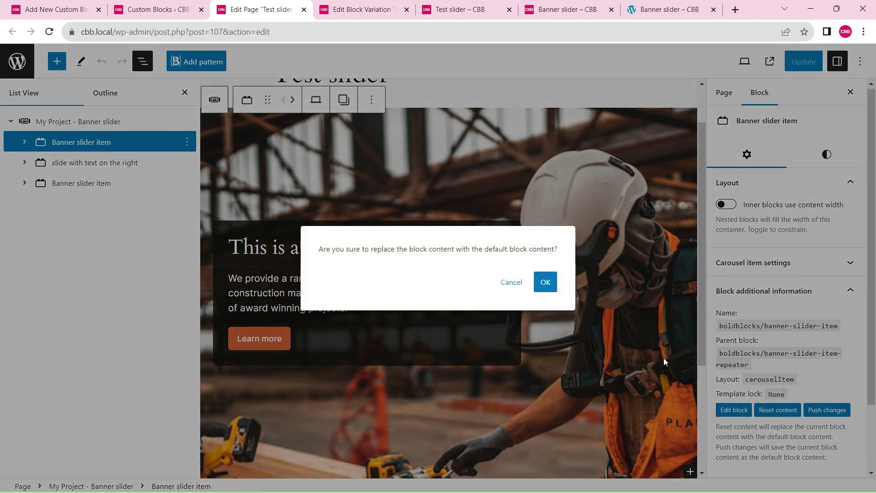
click(545, 282)
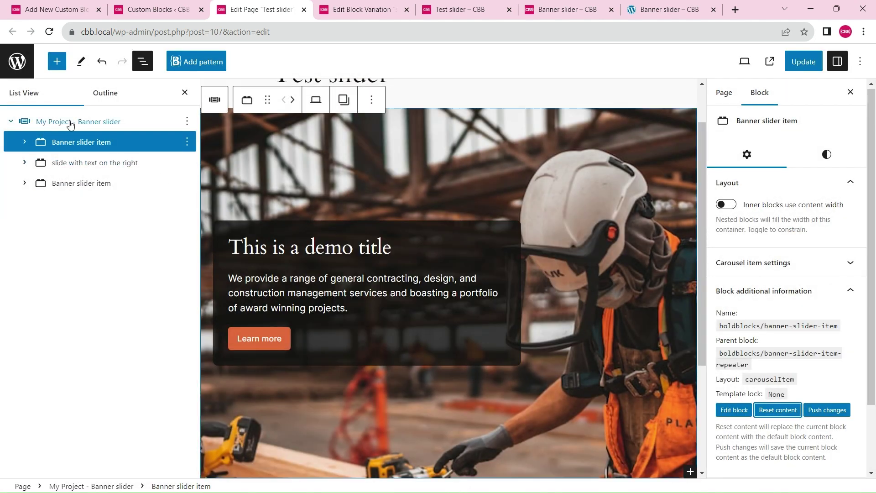
Put the My Project - Banner slider in Preview mode and update the page
click(137, 124)
click(296, 100)
click(322, 129)
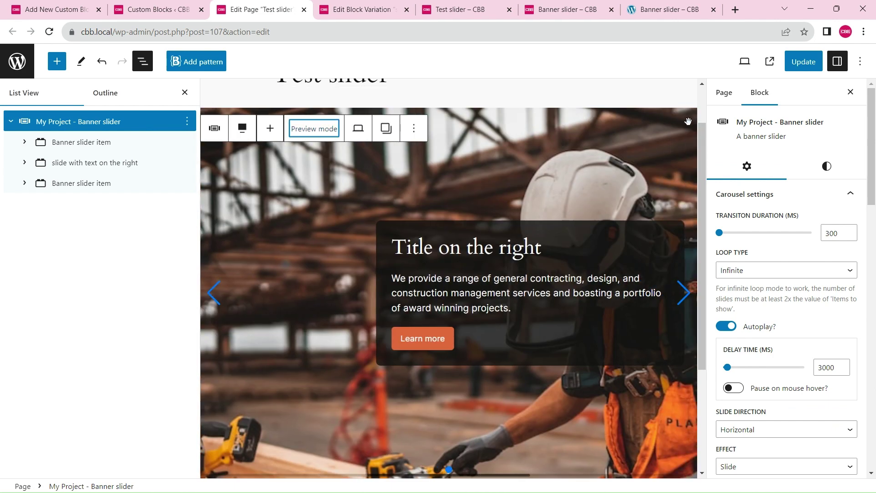
click(803, 62)
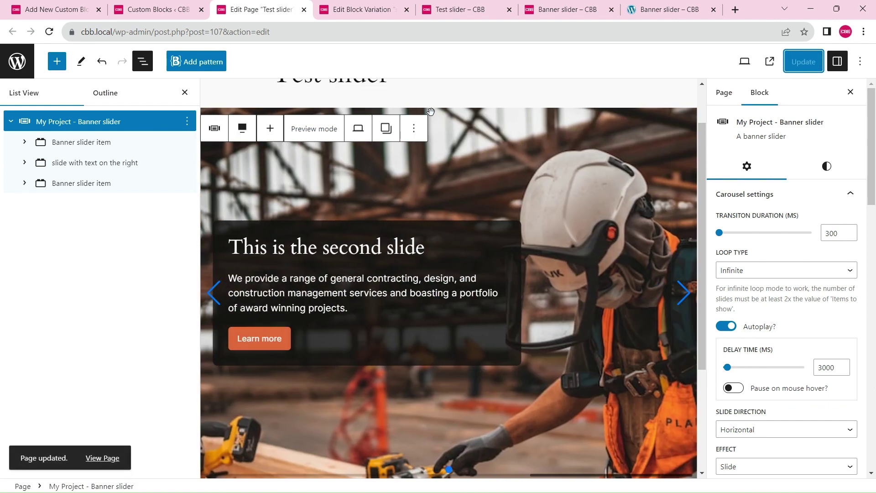
key(ctrl+1)
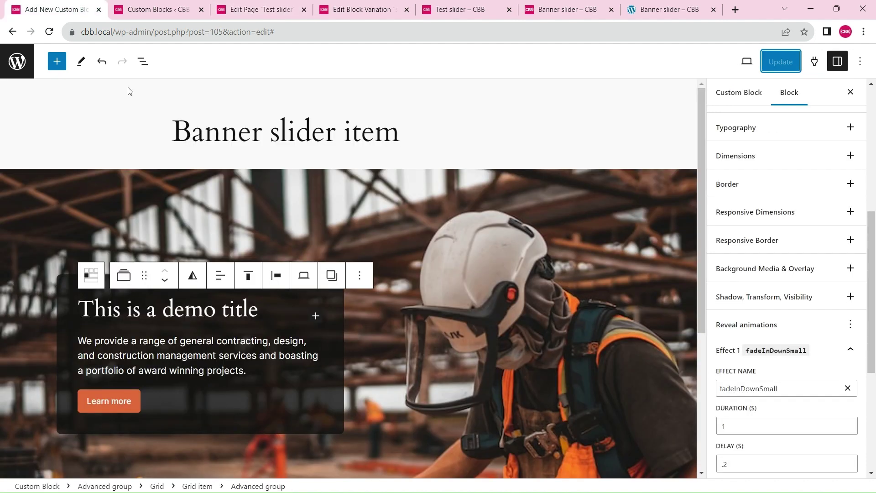
Copy the custom block's three Advanced groups: title, text and button
click(90, 277)
click(142, 64)
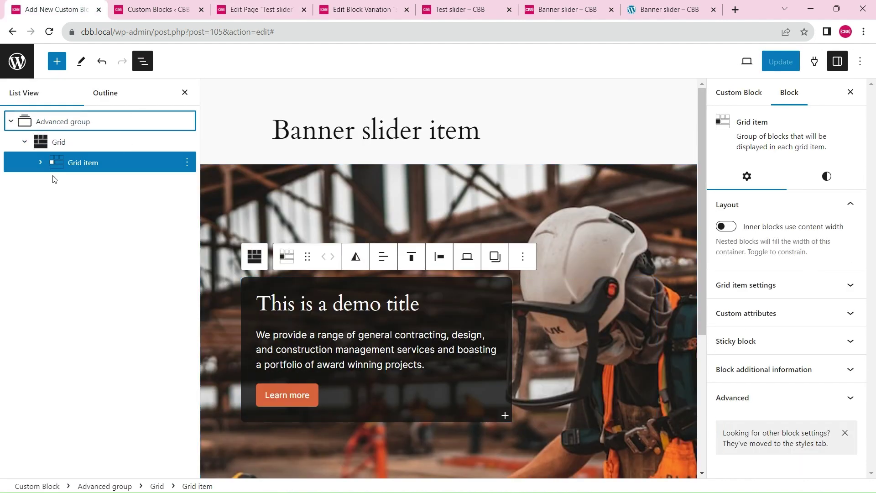
click(102, 188)
shift+click(107, 226)
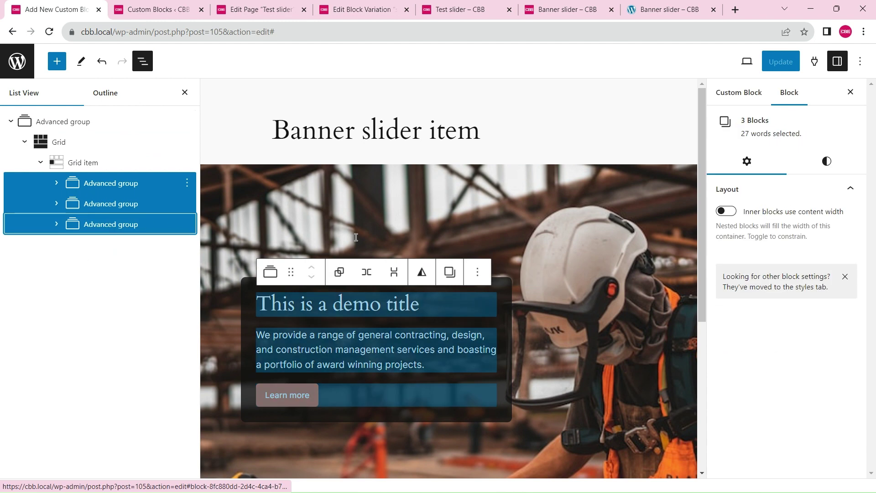
click(477, 273)
click(492, 81)
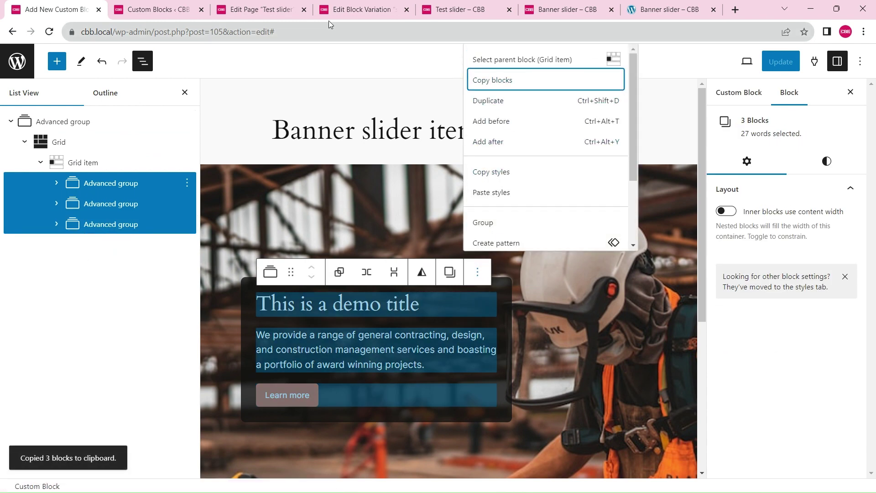
In the block variation, replace the second grid item's heading, text and buttons with the copied groups
click(358, 10)
click(142, 61)
click(10, 122)
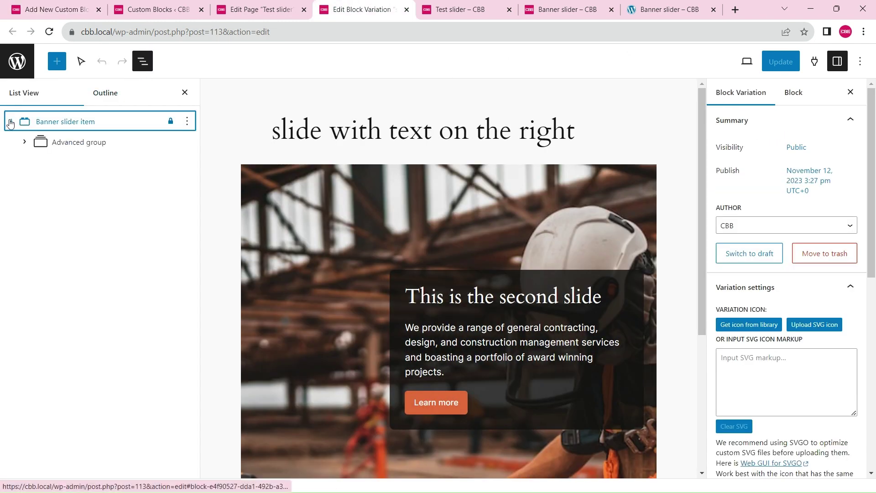
click(25, 143)
click(41, 163)
click(56, 204)
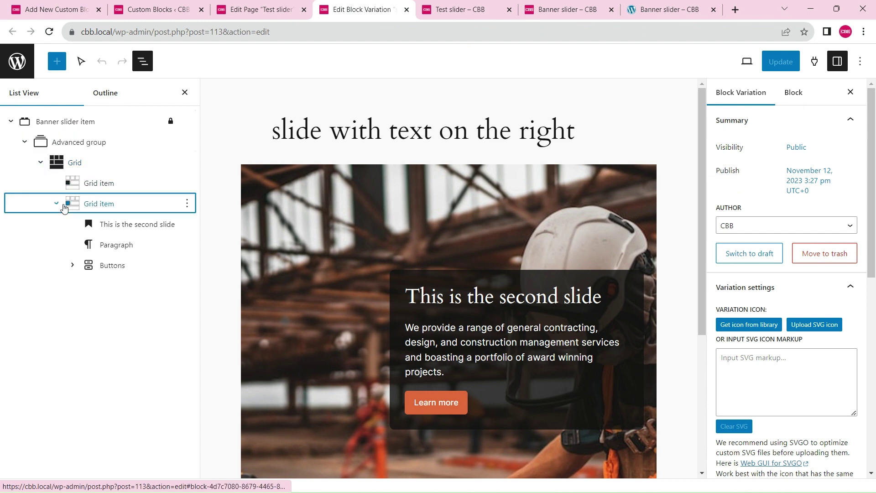
click(128, 223)
shift+click(113, 266)
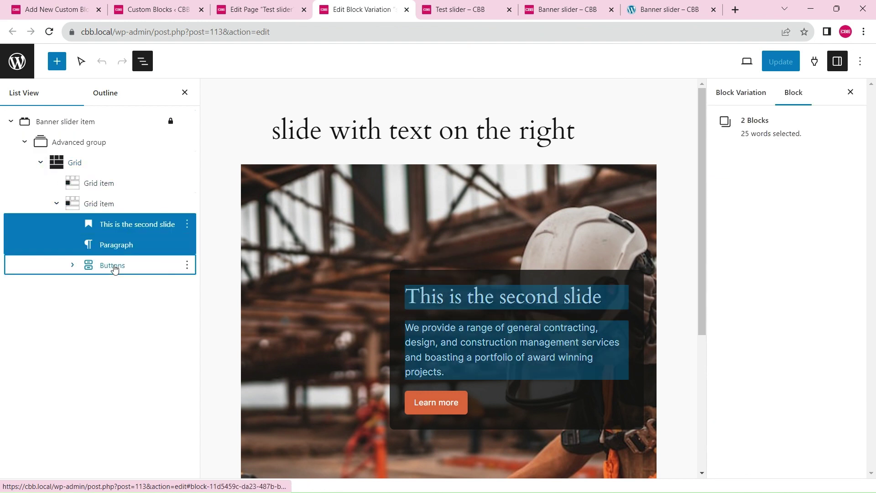
click(187, 223)
scroll(219, 410, down, 1)
click(221, 474)
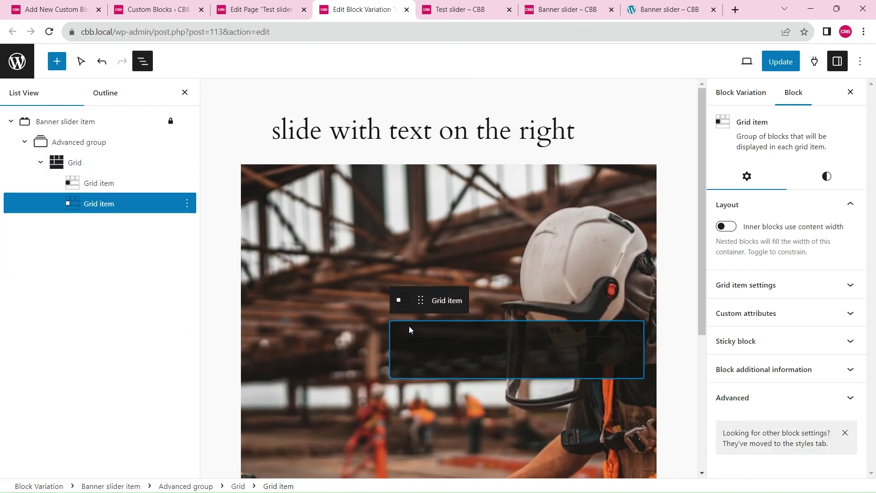
click(512, 350)
click(453, 435)
key(ctrl+v)
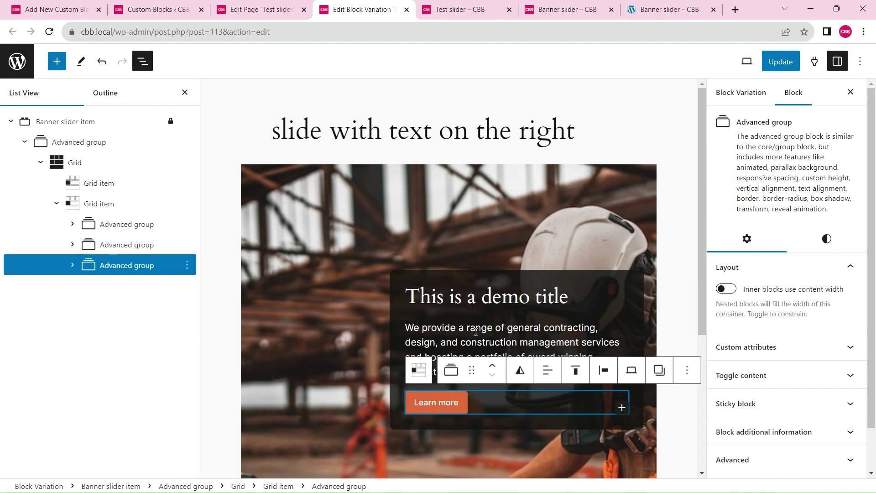
Retitle the pasted heading 'Slide item with text on the right' and select its grid item's styles
triple_click(500, 298)
text(Slide item with )
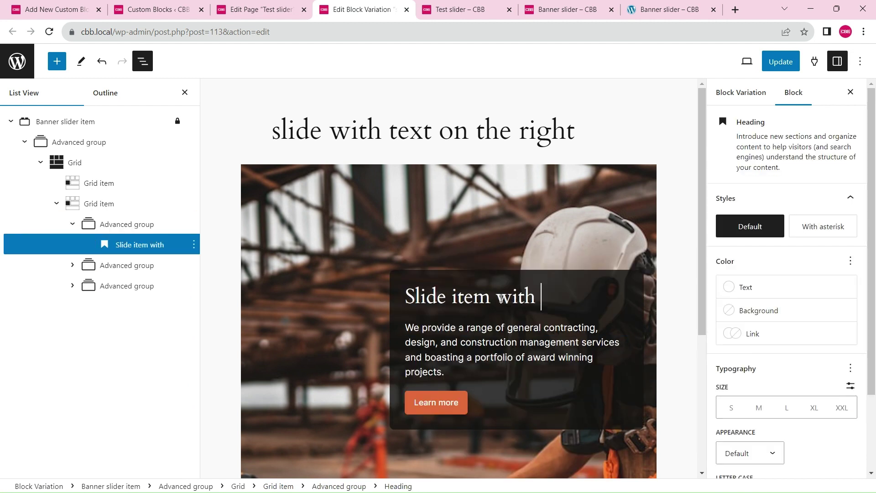
text(text on the right)
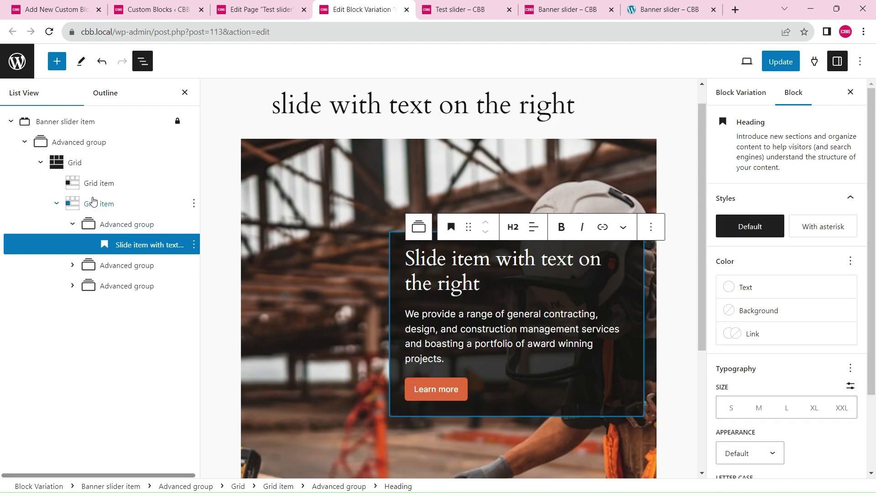
click(92, 200)
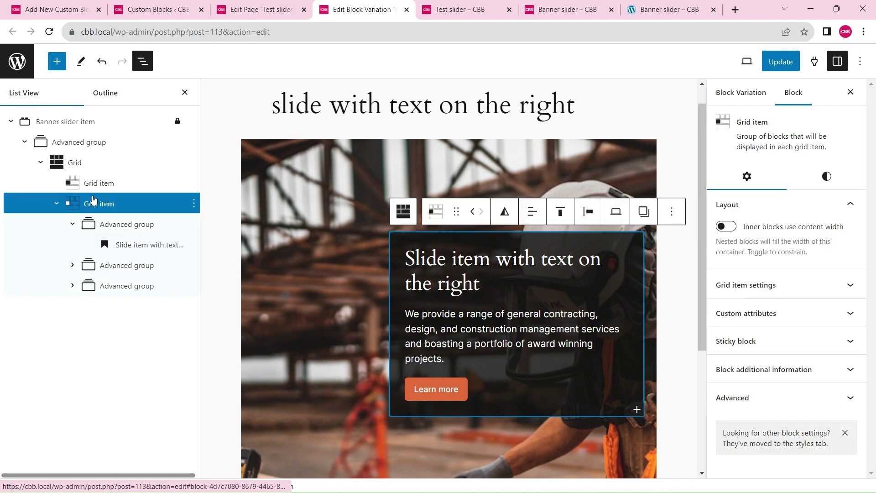
click(826, 177)
scroll(821, 320, down, 10)
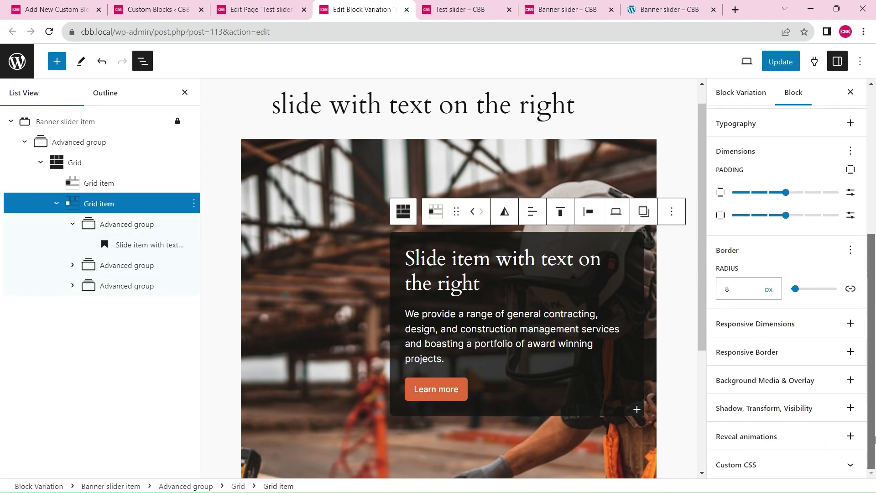
Copy the animation styles of the custom block's grid item
click(57, 9)
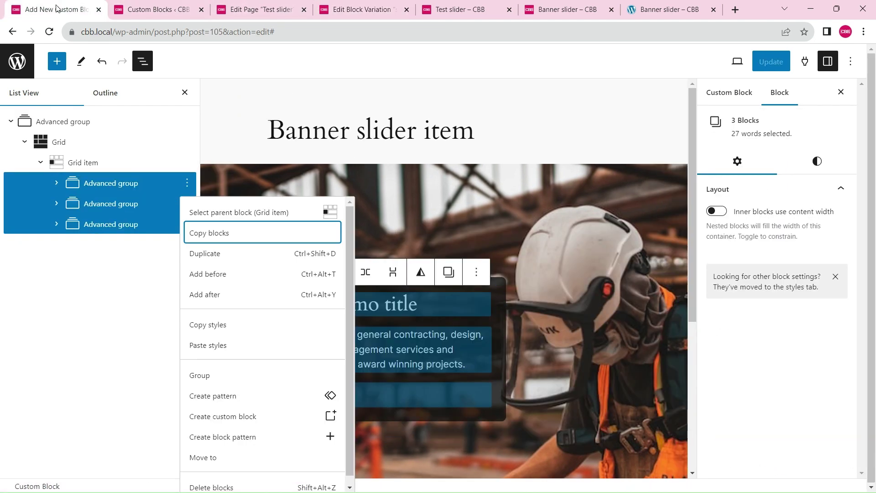
click(102, 164)
click(495, 256)
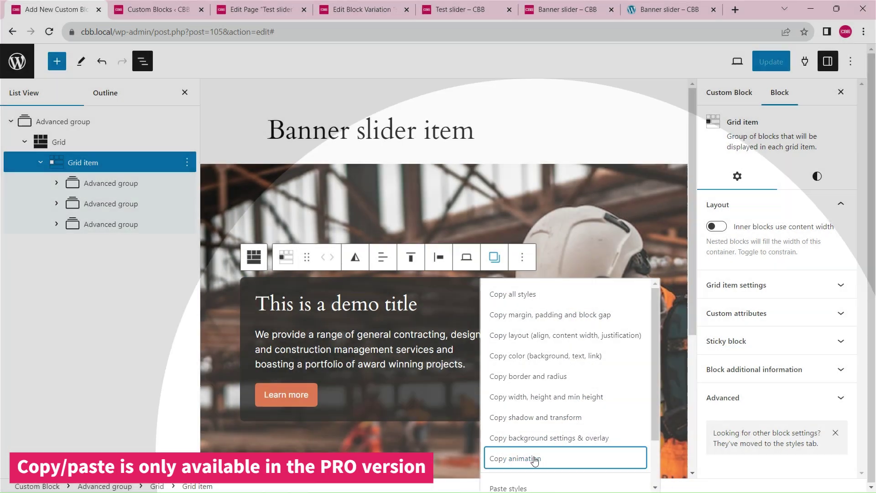
click(534, 458)
Paste those styles onto the variation's grid item and save the variation
click(361, 14)
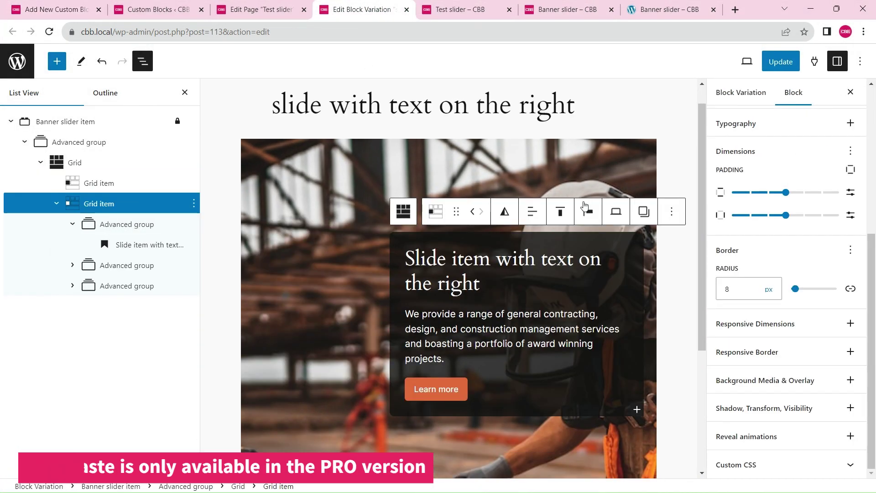
click(647, 214)
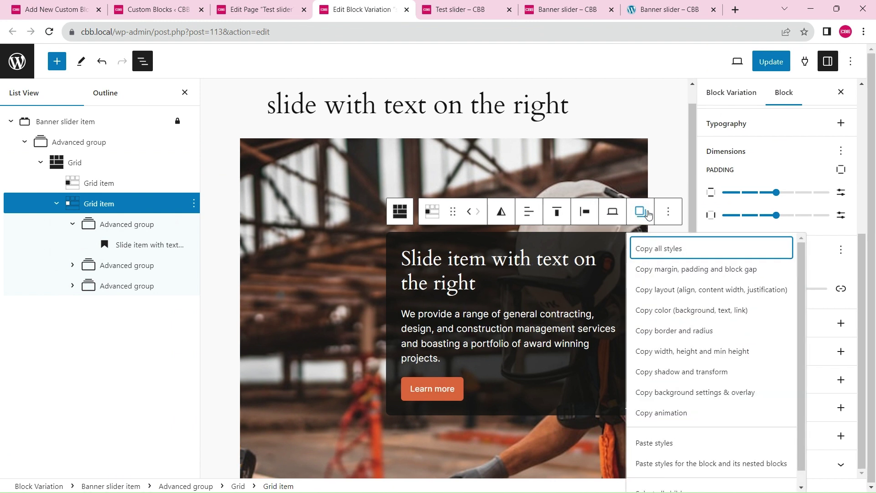
click(668, 448)
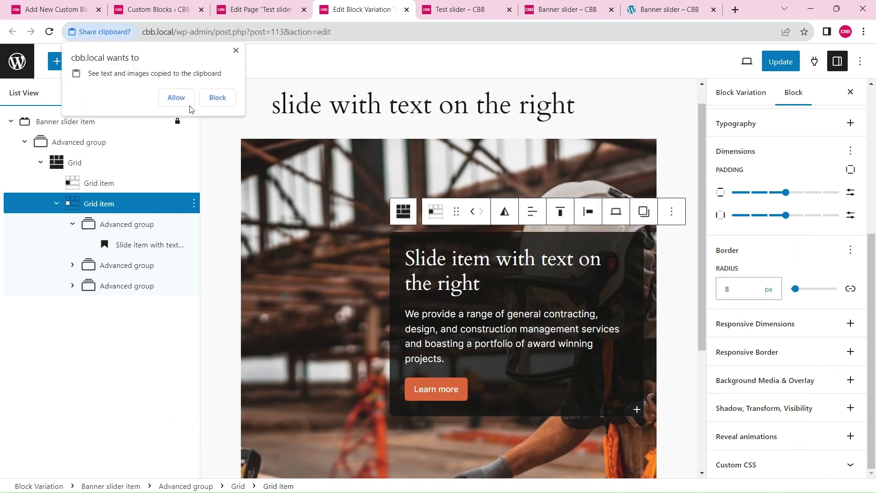
click(176, 100)
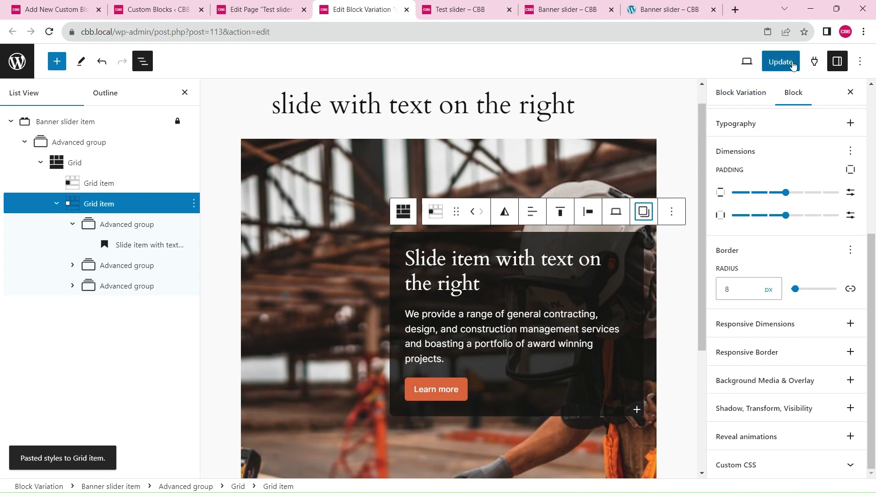
click(260, 9)
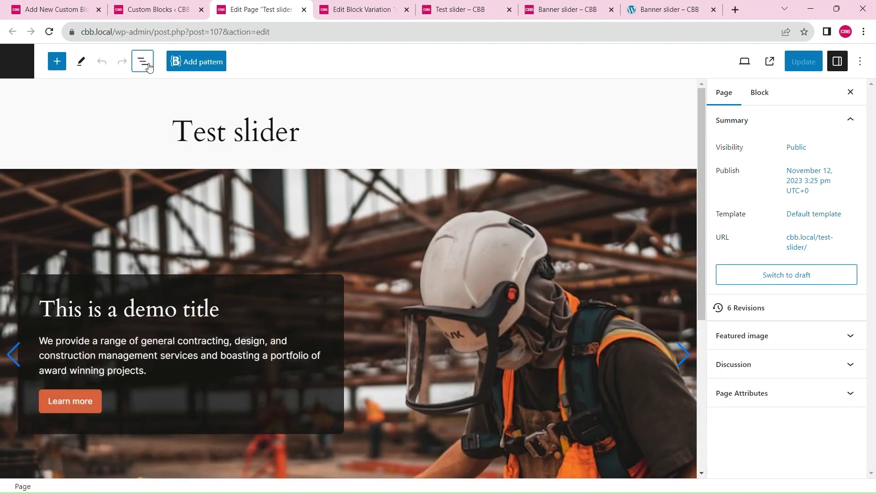
Delete the slide with text on the right and the last Banner slider item
click(142, 61)
click(13, 123)
click(82, 164)
click(187, 162)
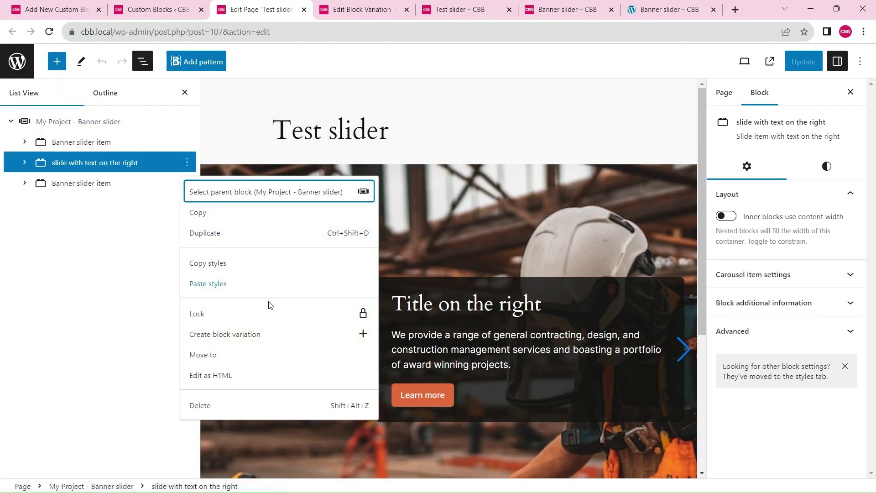
click(228, 405)
click(112, 164)
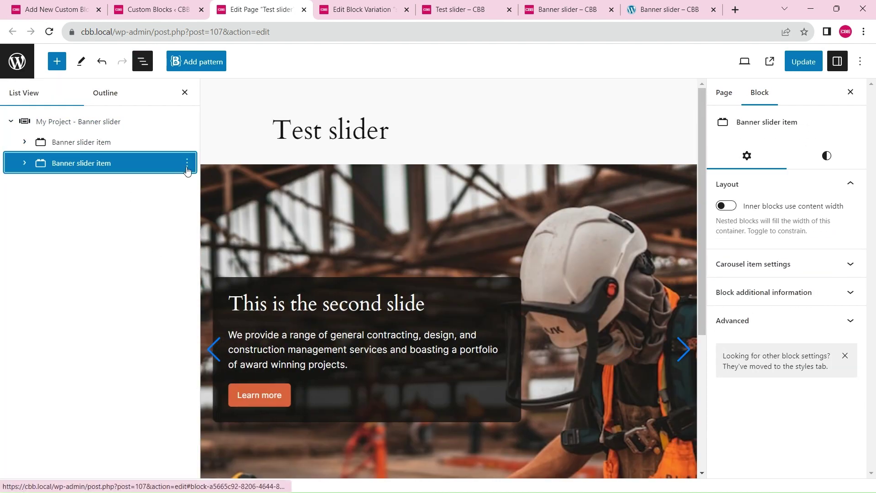
click(186, 163)
click(228, 405)
Switch the slider to edit mode and insert a new slide with text on the right
click(91, 122)
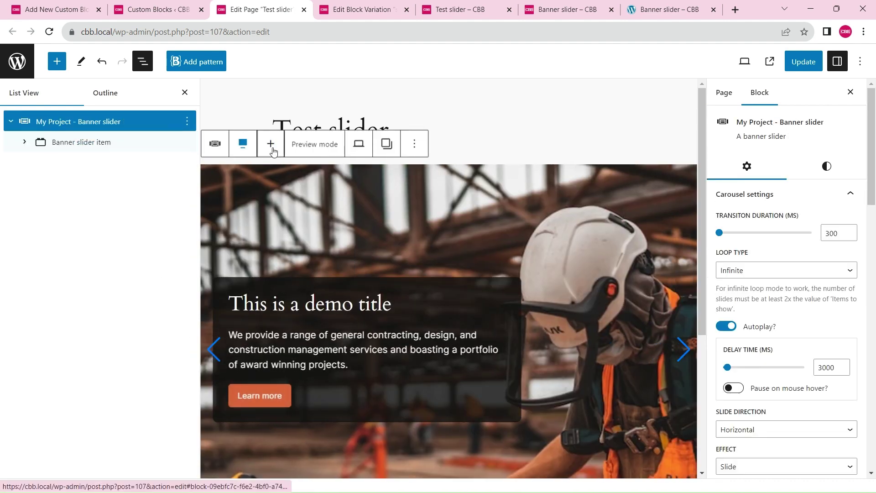
click(315, 144)
click(332, 180)
click(272, 144)
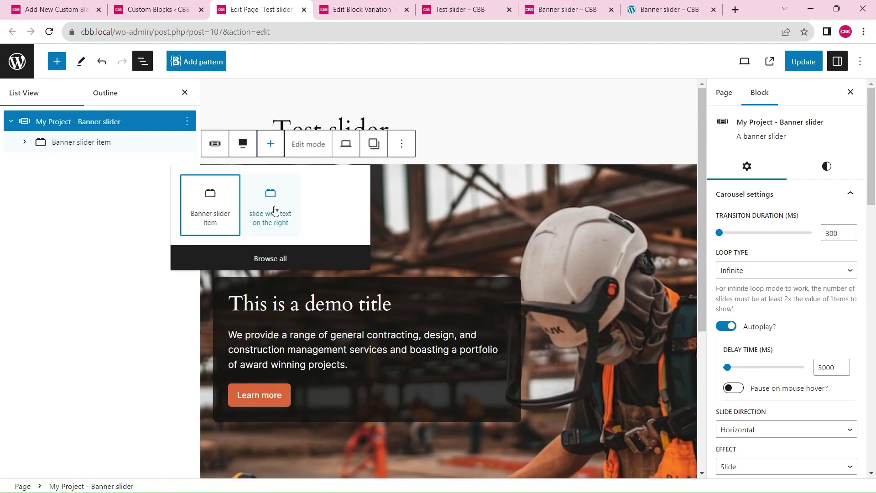
click(274, 218)
Return the slider to preview mode and update the Test slider page
click(93, 142)
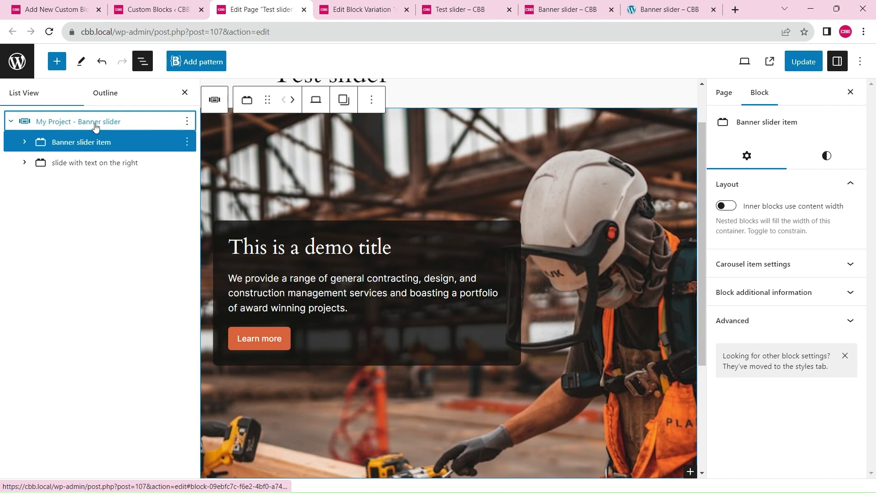
click(91, 121)
click(301, 102)
click(319, 133)
click(185, 93)
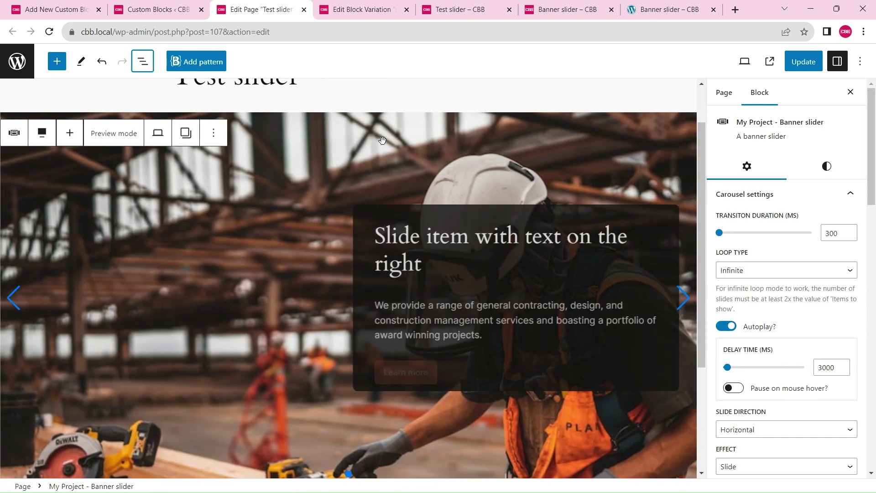
click(141, 61)
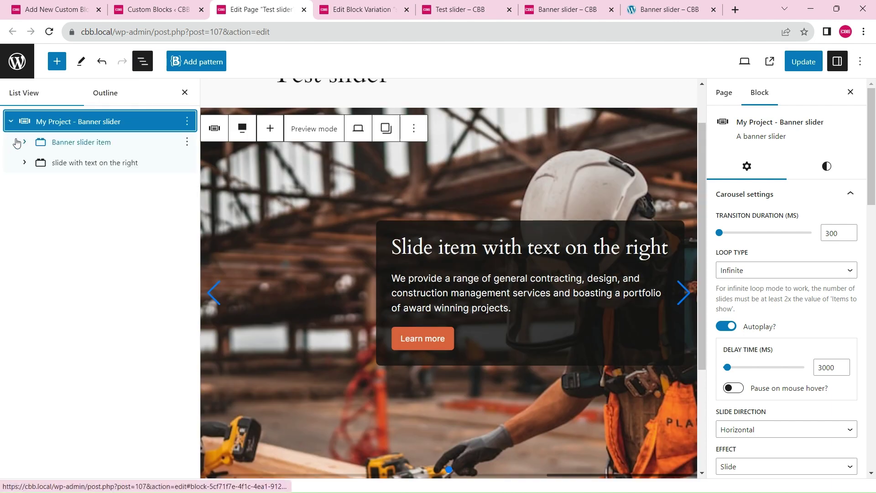
click(803, 61)
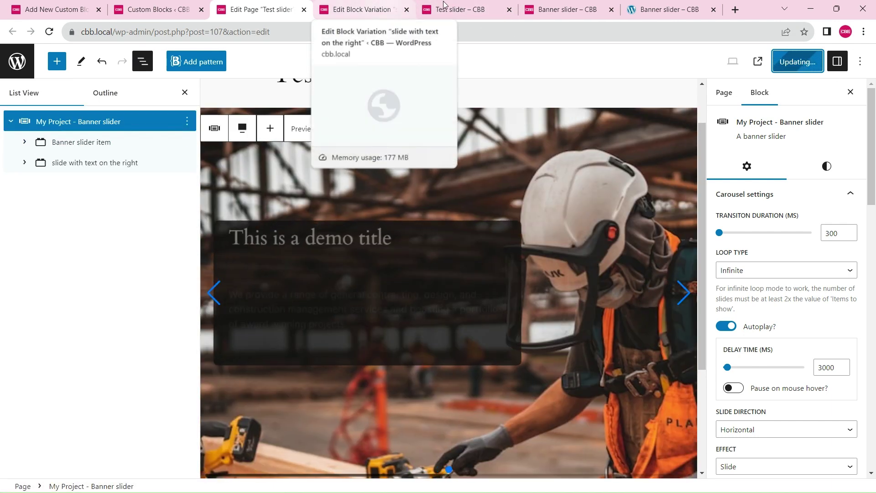
Open the live 'Test slider – CBB' page to watch the carousel alternate slides
click(461, 7)
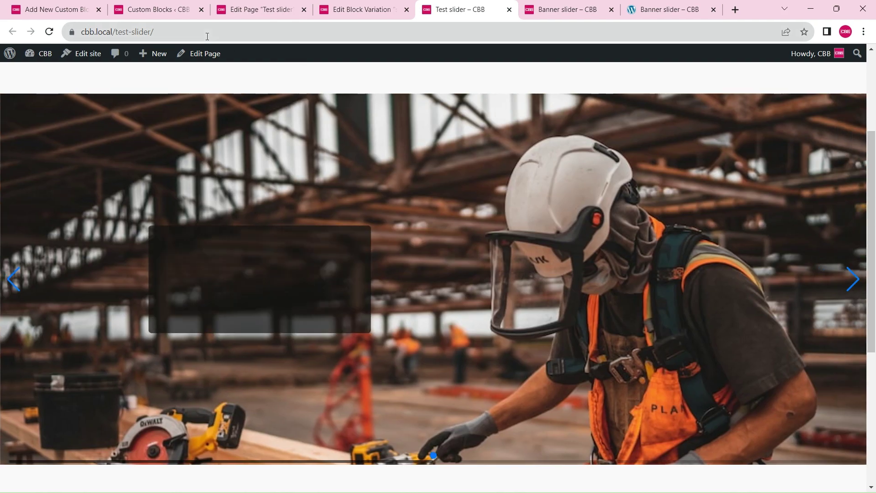
Add a third Banner slider item to the Test slider and select its Advanced group
click(241, 4)
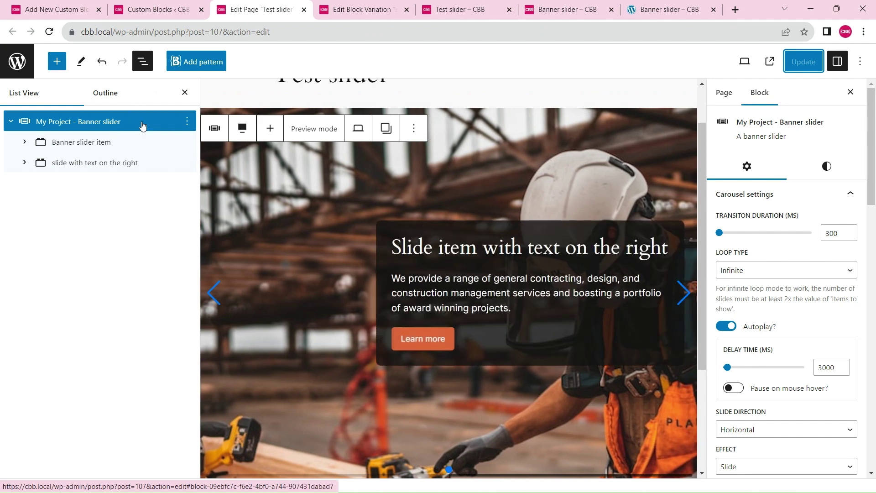
click(270, 131)
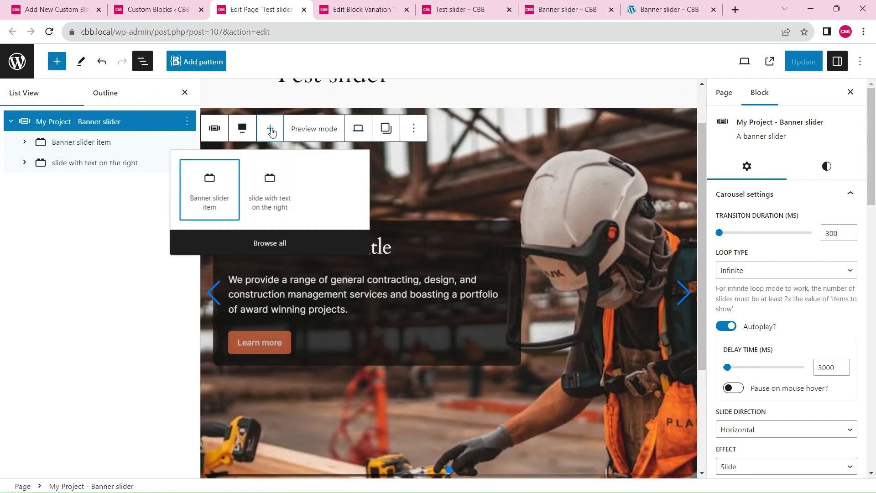
click(219, 181)
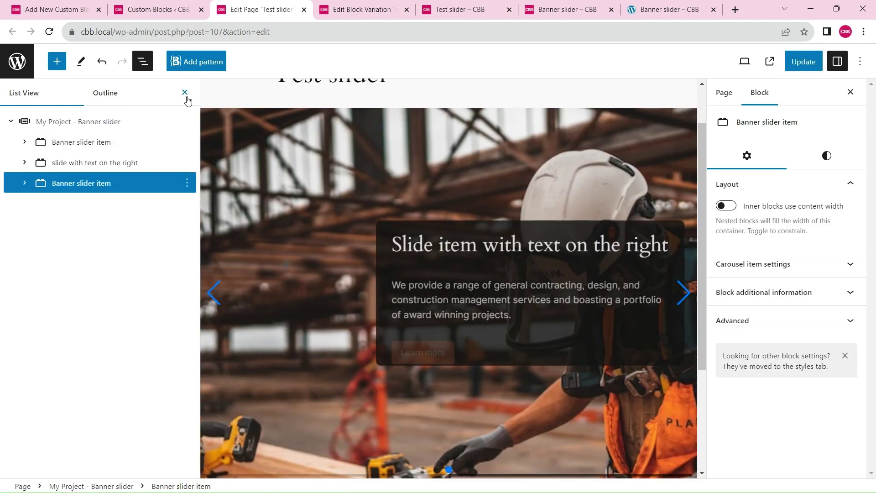
click(185, 93)
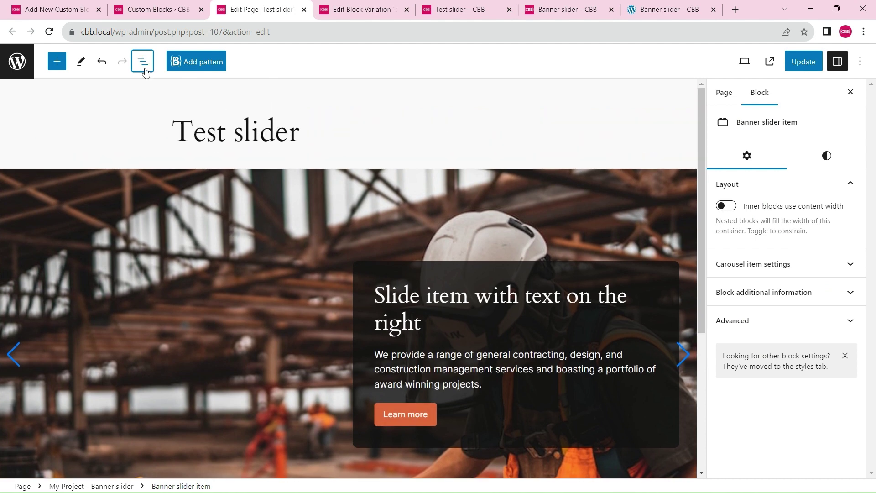
click(142, 61)
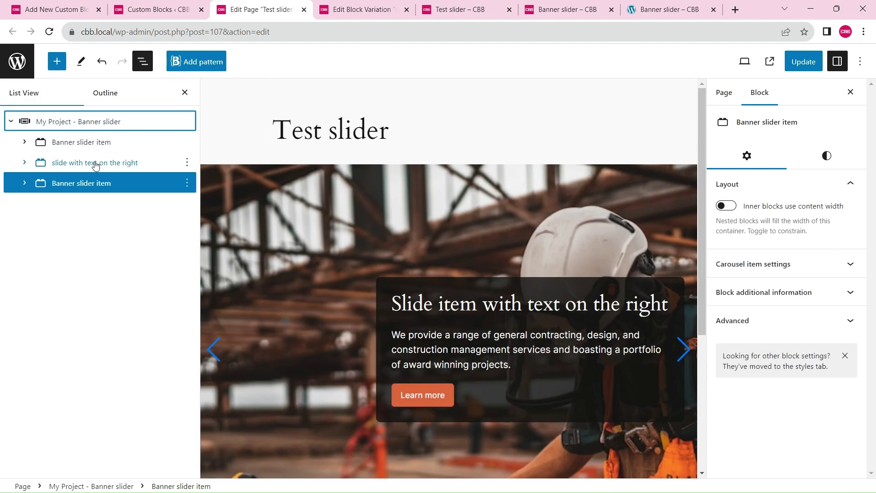
click(24, 182)
click(84, 204)
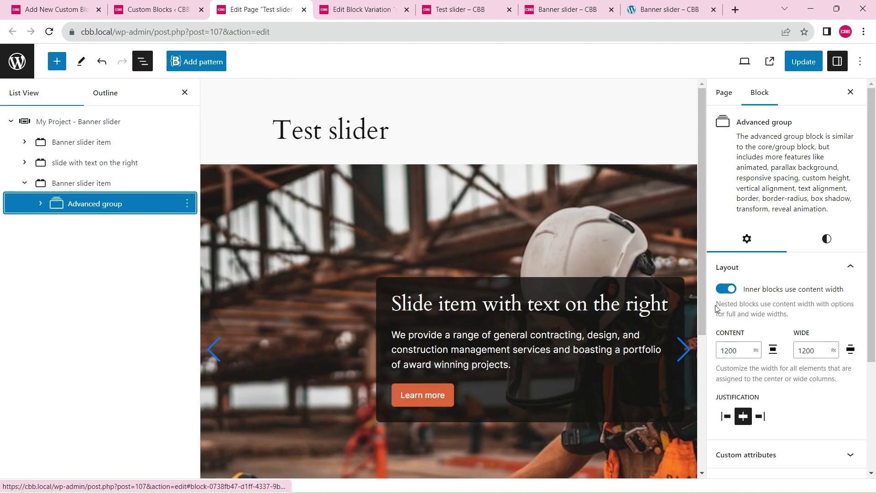
Set the group's background media to the video free-demo-video-720p.mp4
click(826, 239)
drag(872, 207, 874, 338)
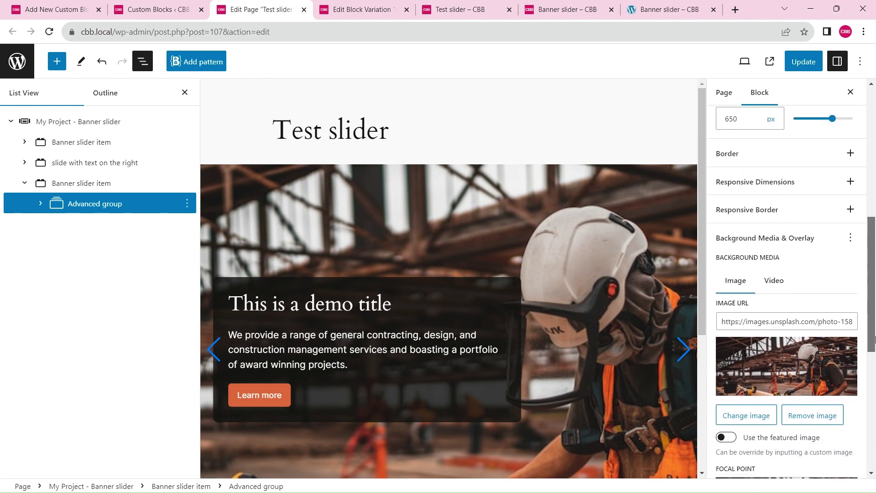
click(774, 280)
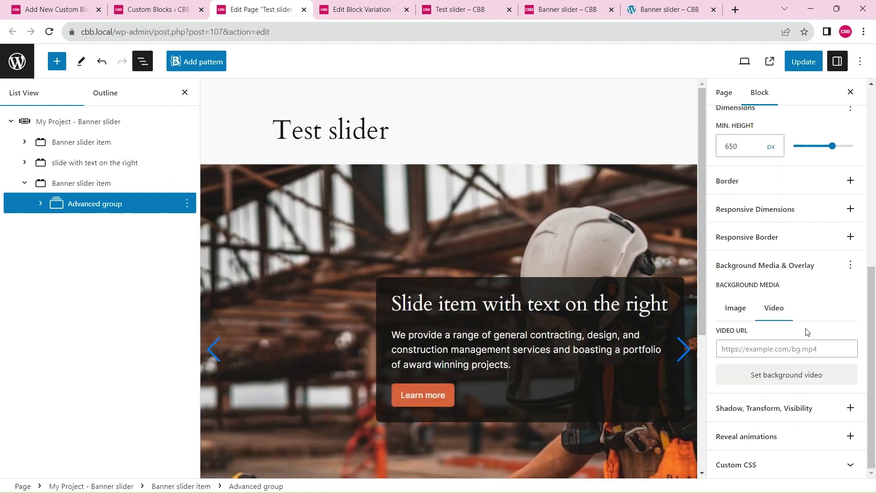
click(787, 375)
click(73, 201)
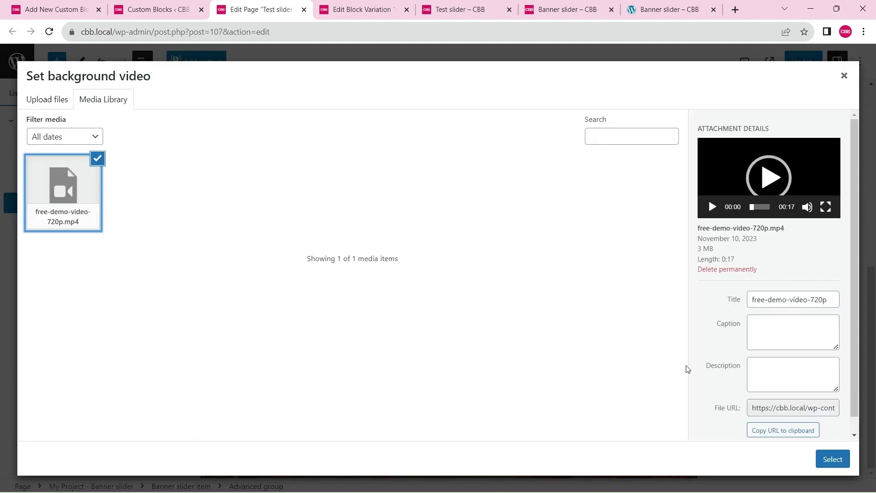
click(831, 458)
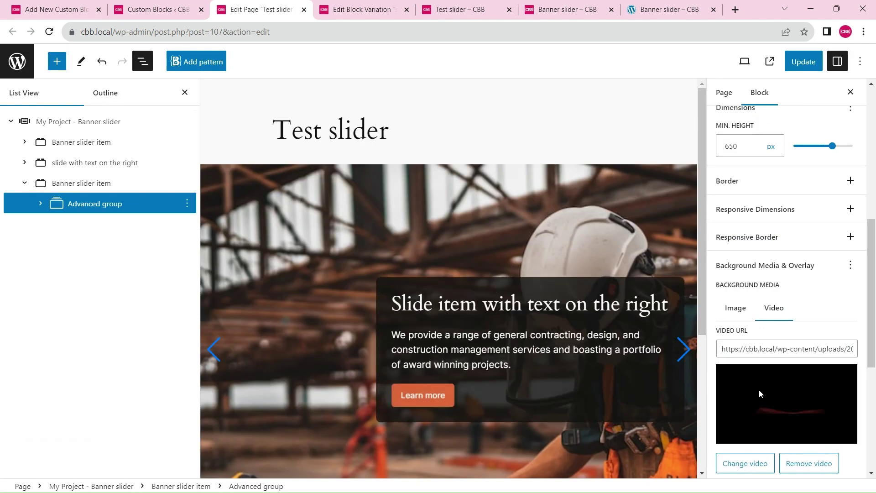
Switch the banner slider to preview mode and advance it to the red-wave third slide
click(63, 122)
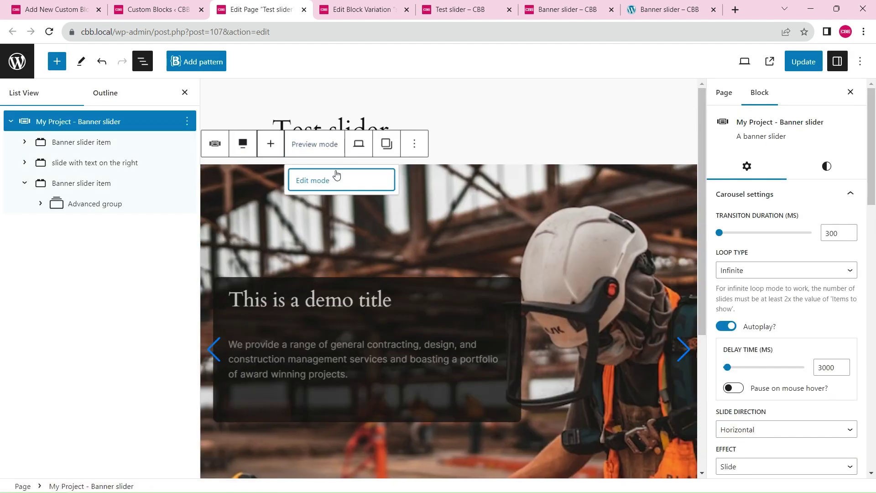
click(308, 144)
click(185, 92)
scroll(352, 209, down, 4)
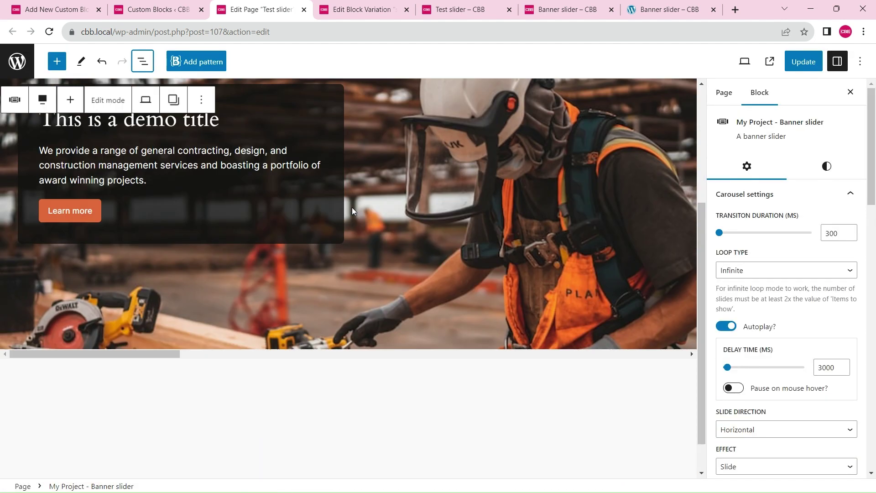
click(117, 110)
click(135, 145)
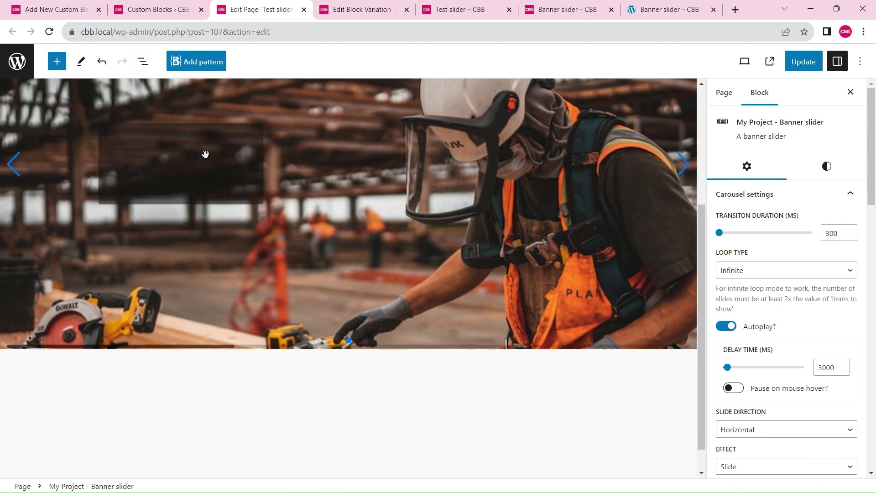
scroll(630, 255, up, 4)
click(682, 356)
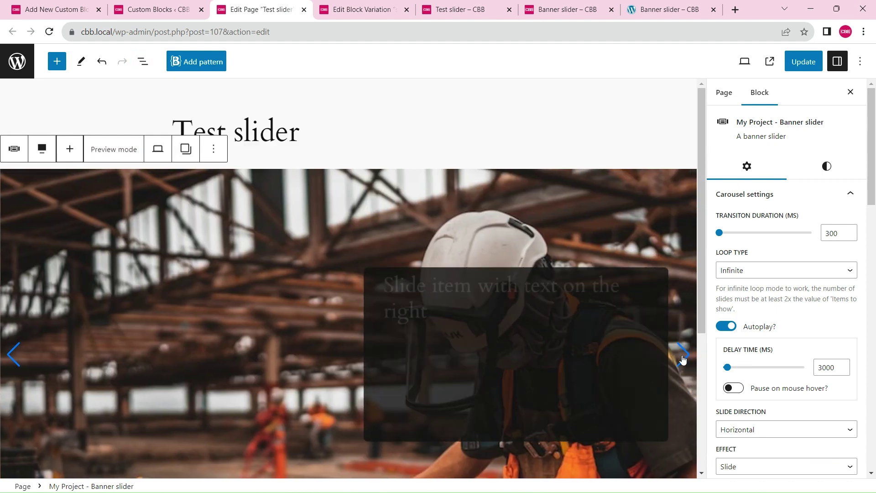
drag(702, 190, 702, 240)
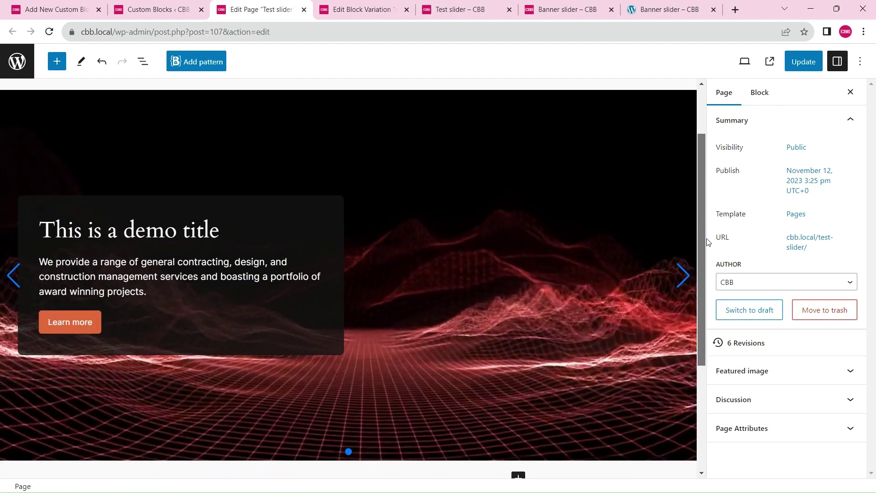
Select the third Banner slider item in List View and edit its carousel delay time to 17000 ms
click(143, 61)
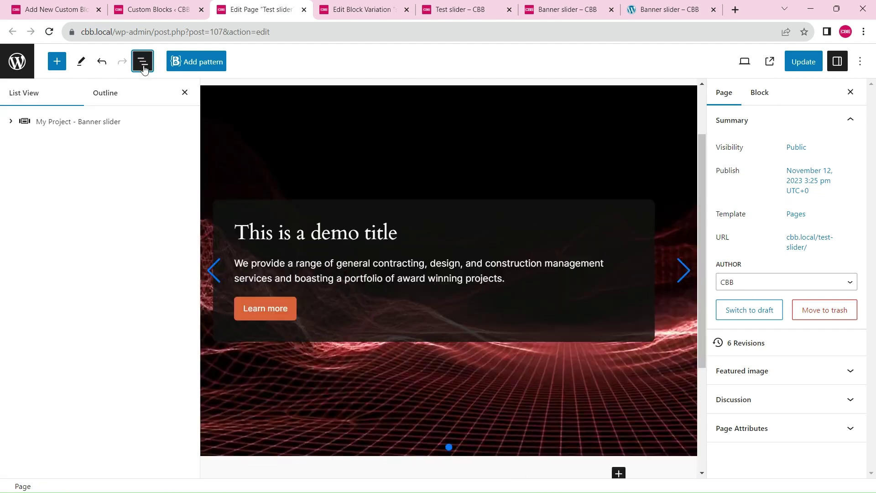
click(10, 121)
click(79, 183)
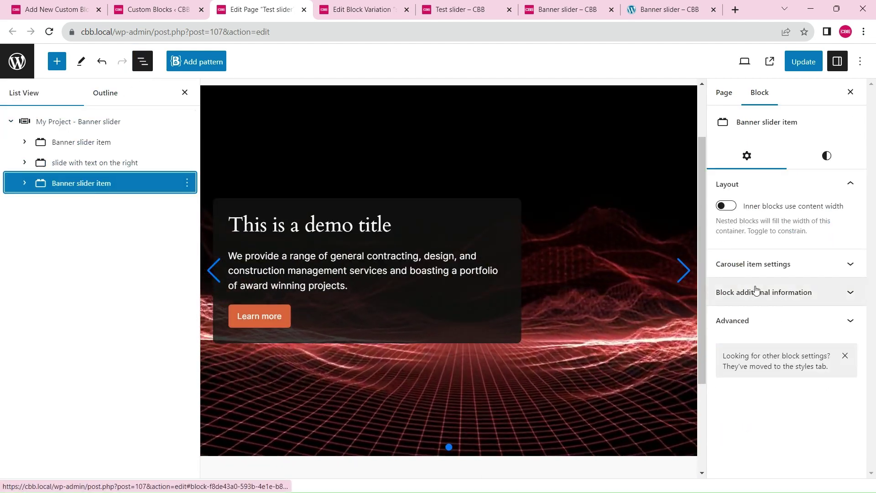
click(813, 273)
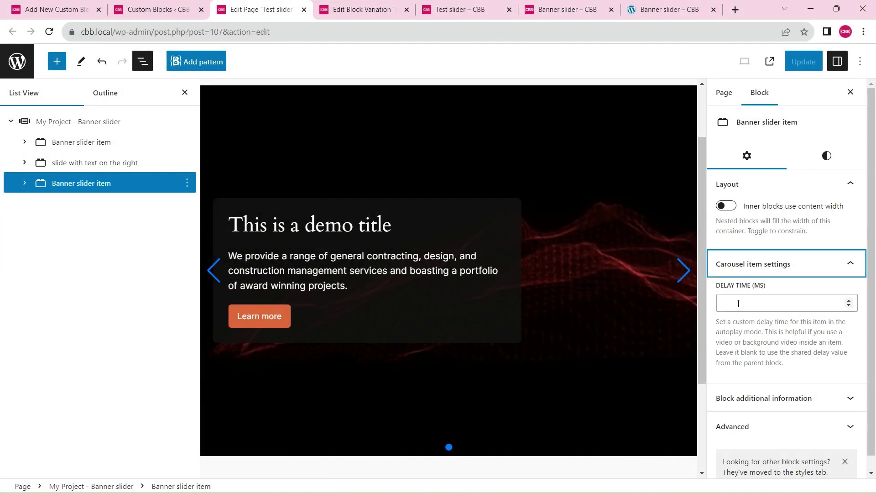
click(738, 303)
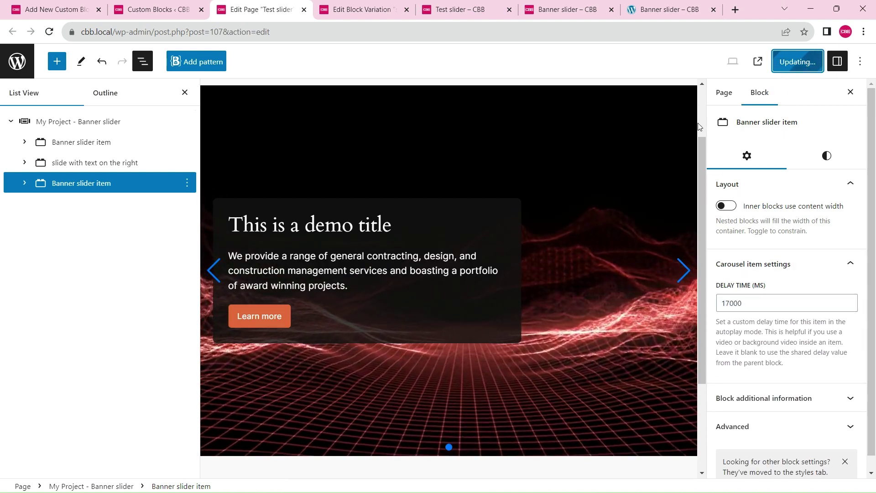
View the live Test slider page in its 'Test slider – CBB' tab
click(460, 9)
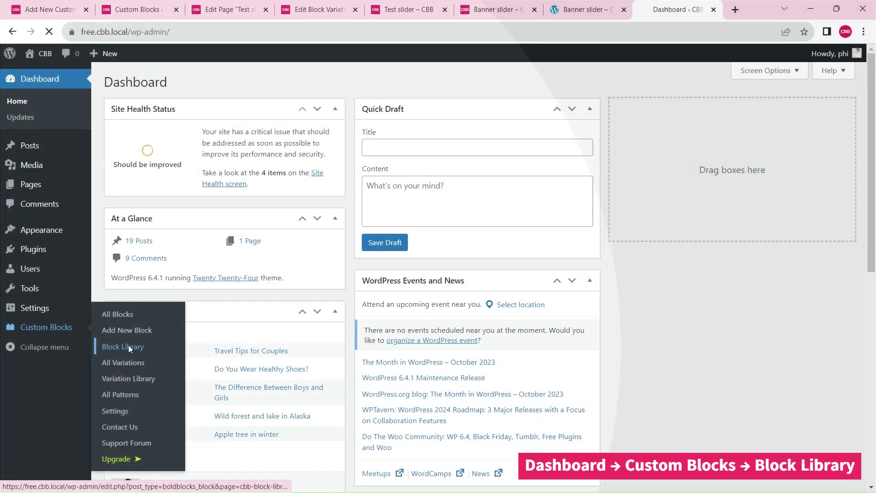
Filter the CBB Block Library to 'Banner slider' and import the Banner slider item block
click(128, 346)
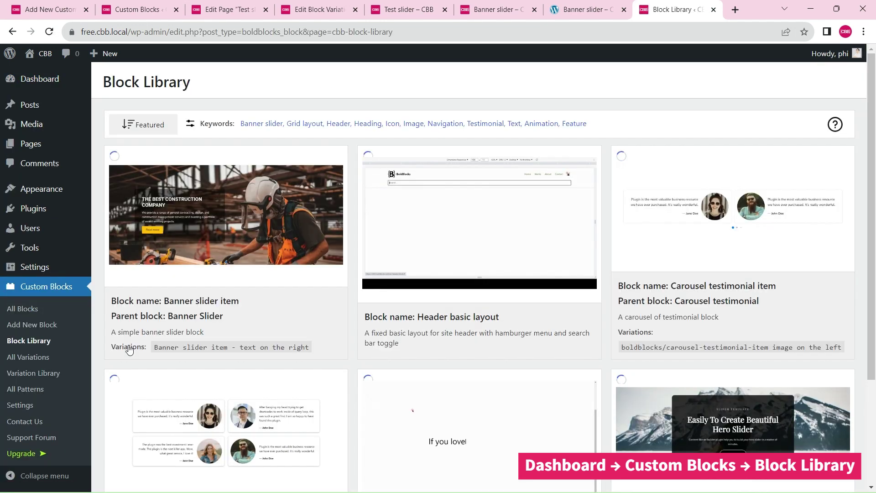
scroll(421, 267, down, 4)
scroll(422, 267, up, 5)
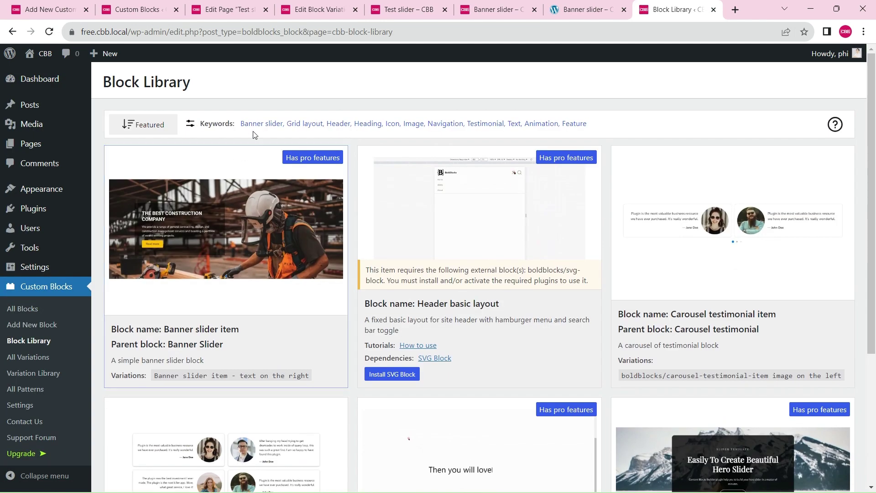
click(259, 124)
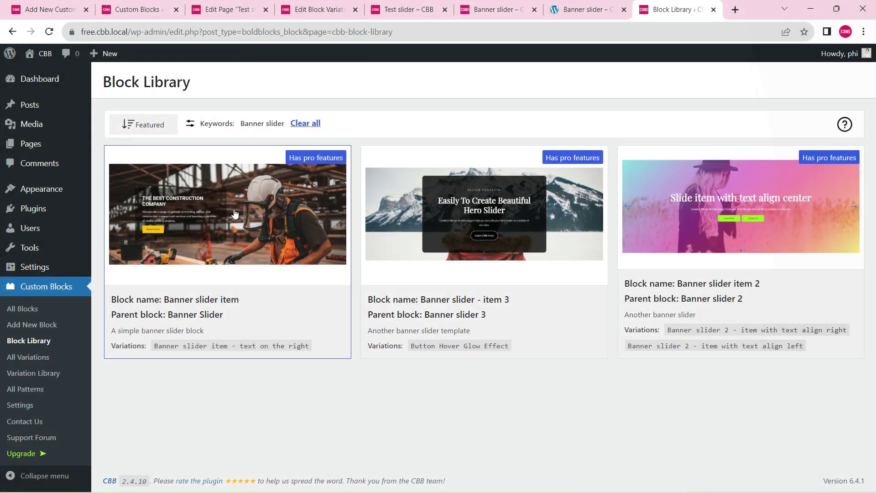
click(234, 212)
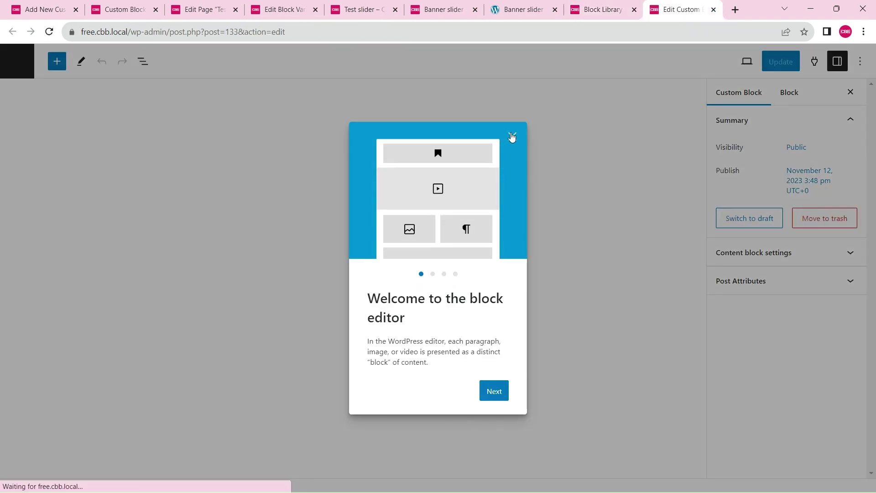
Dismiss the welcome guide and inspect the block's Advanced group > Grid > Grid item structure in List View
click(512, 137)
scroll(469, 191, down, 5)
scroll(469, 191, up, 4)
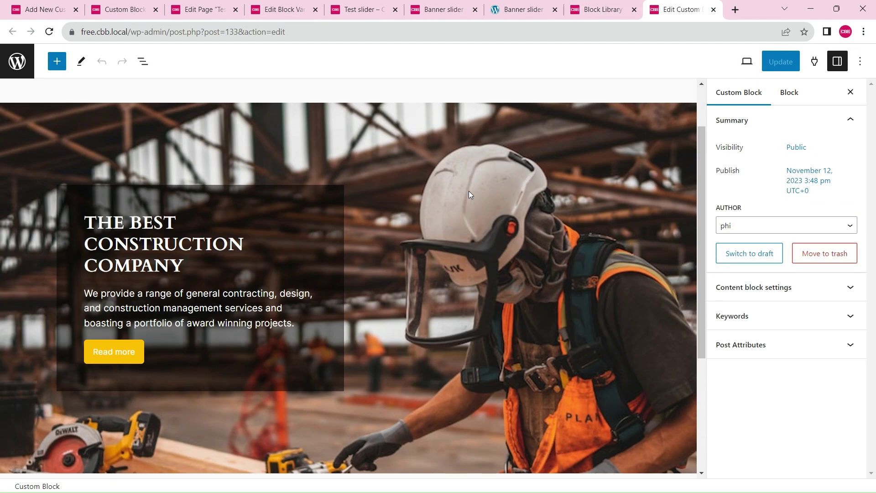
click(153, 130)
click(142, 61)
click(10, 122)
click(25, 142)
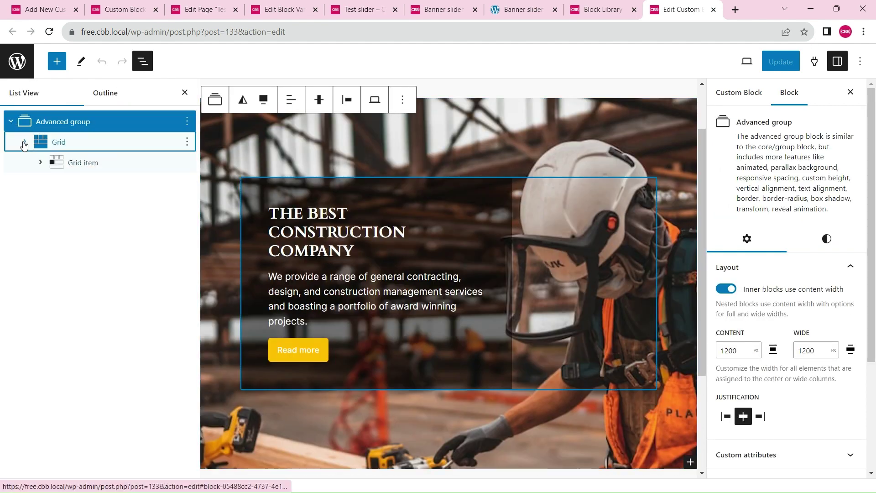
click(51, 122)
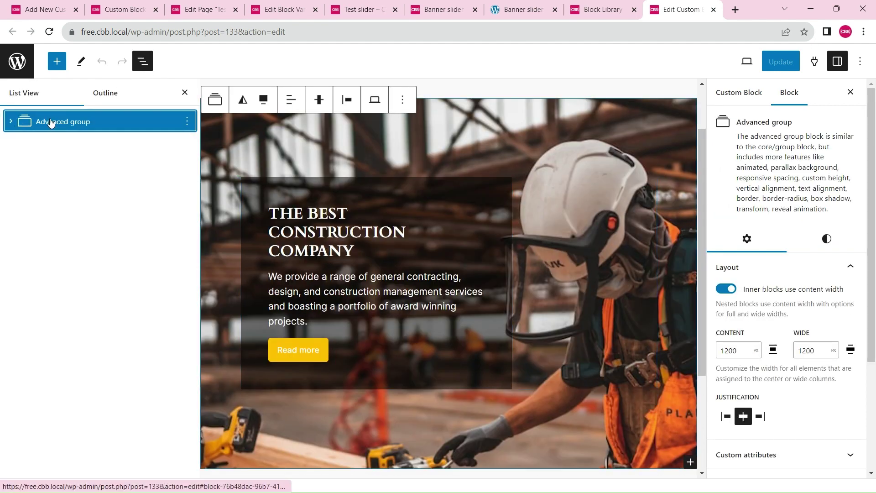
Close the block editor and open the imported variations' editors in new tabs
click(713, 9)
ctrl+click(406, 161)
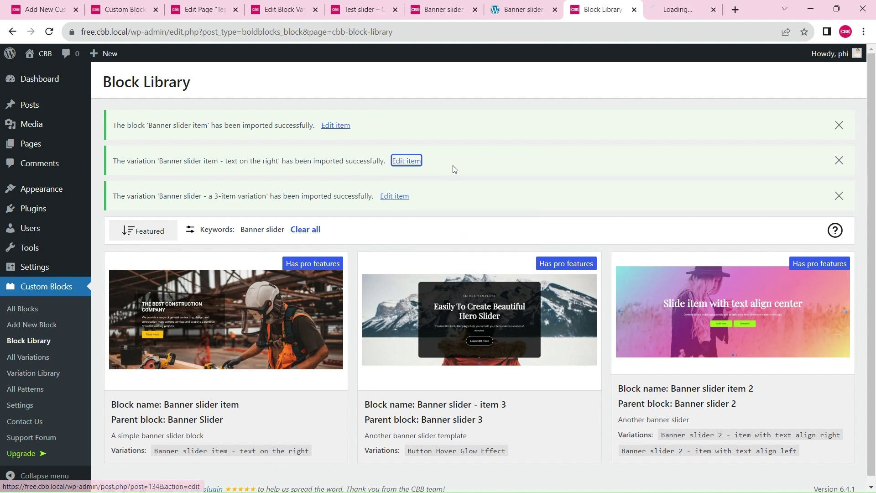
right_click(394, 196)
click(410, 202)
key(ctrl+Tab)
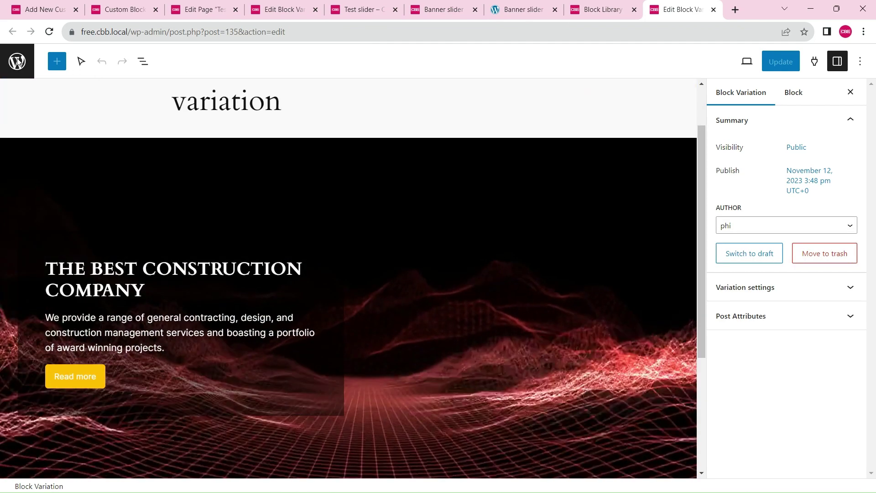
Open the free.cbb.local admin area in a new tab
right_click(18, 61)
click(54, 66)
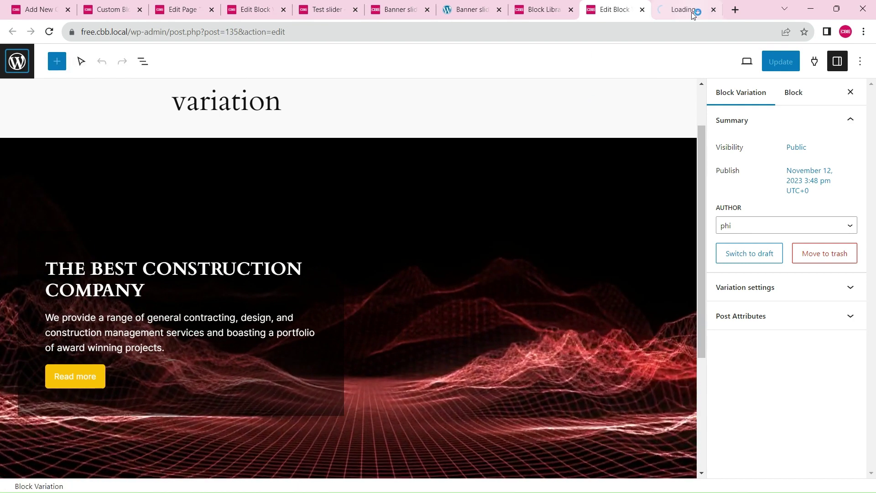
click(693, 15)
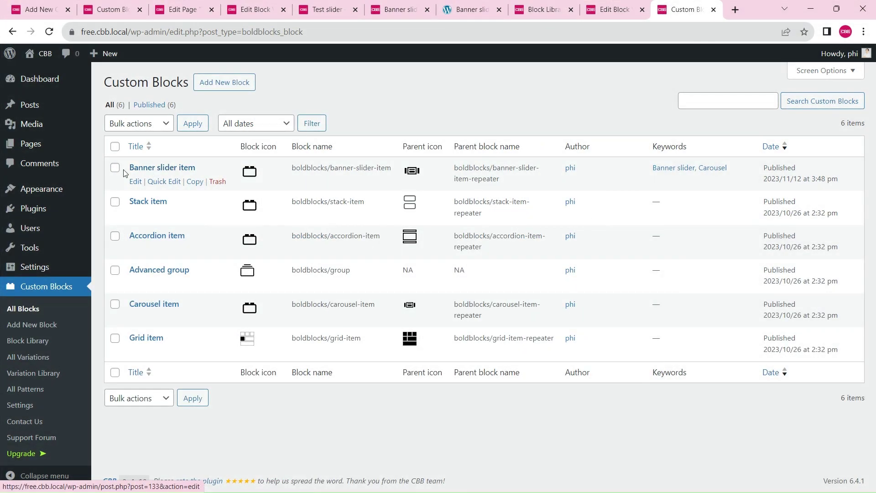
Open the Sample Page and insert a 'Banner slider - a 3-item variation' block below the title
mouse_move(42, 147)
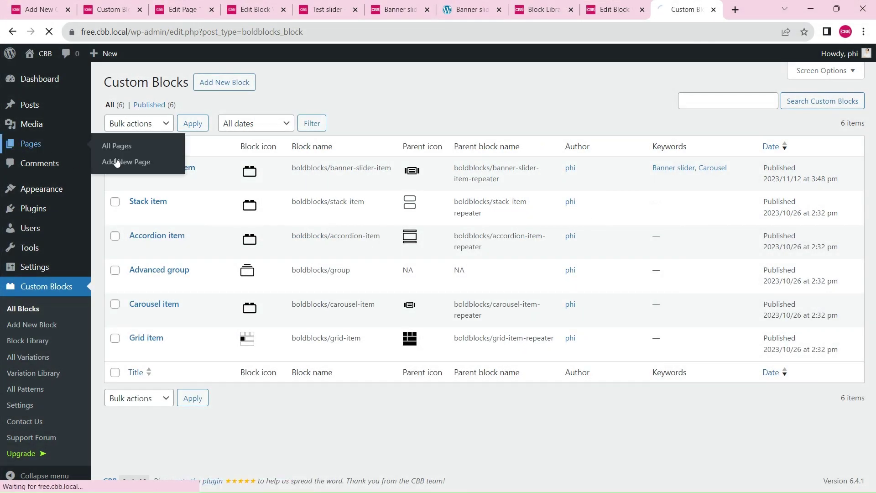
click(140, 202)
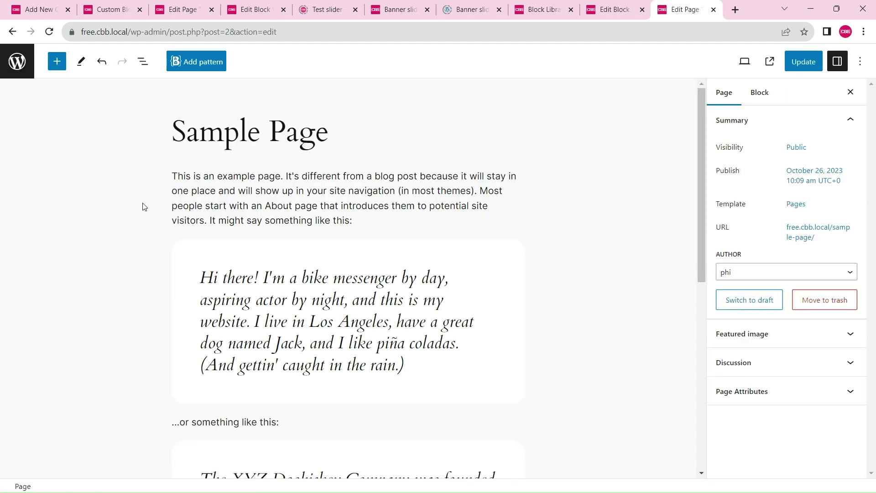
key(Return)
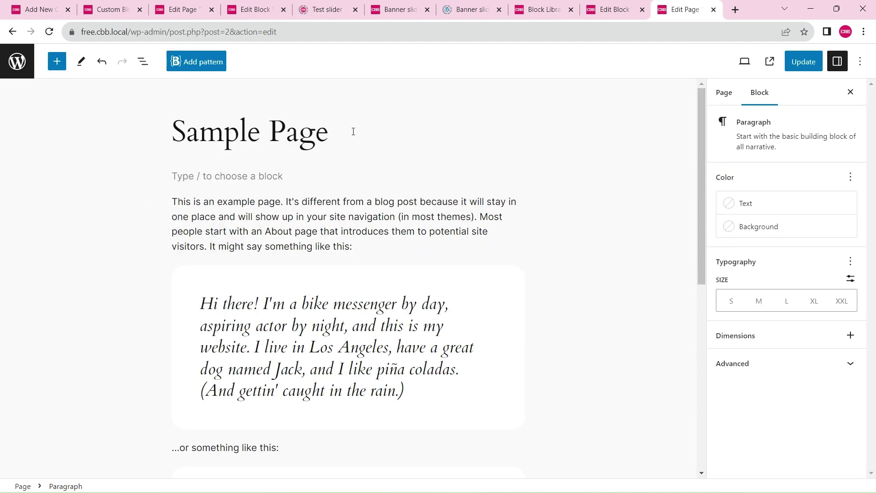
click(65, 65)
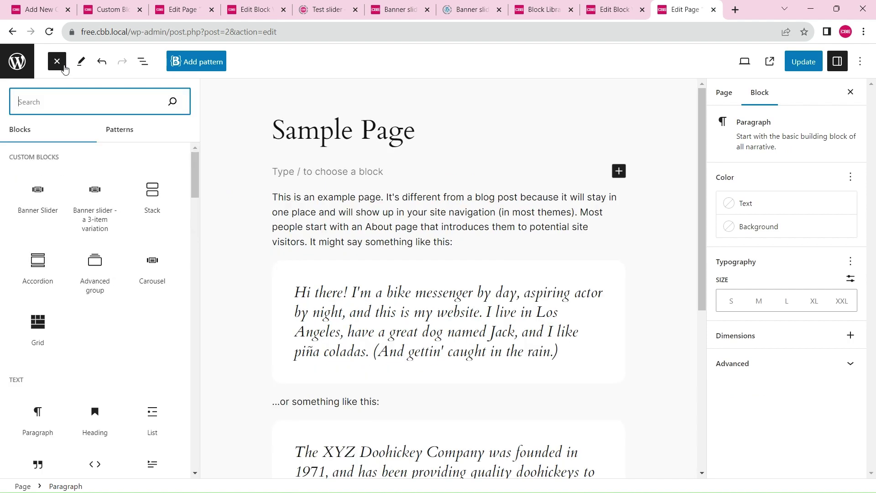
mouse_move(43, 212)
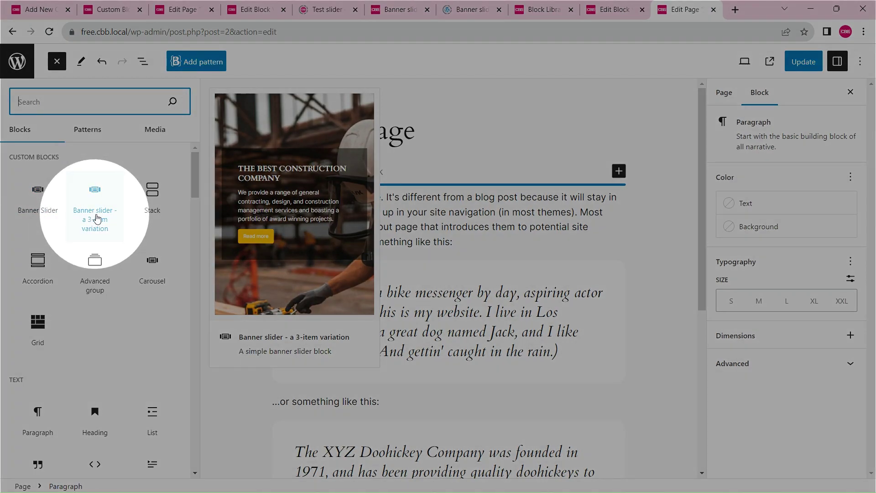
click(97, 218)
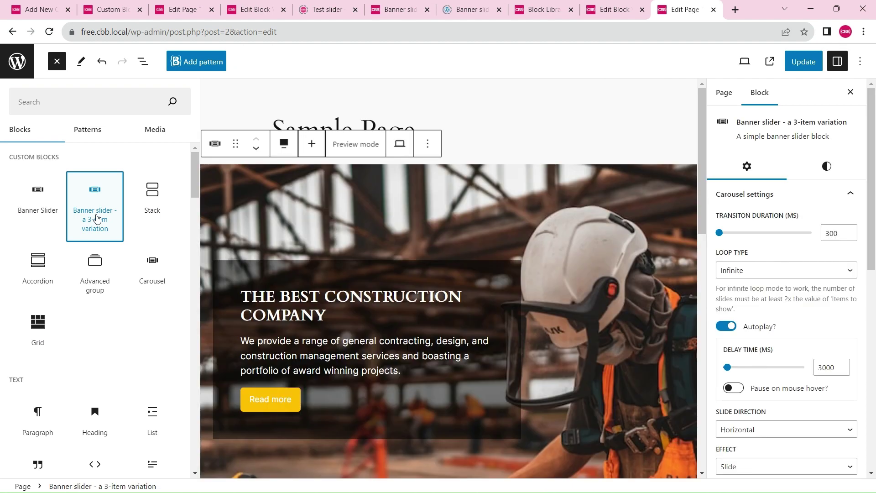
click(57, 62)
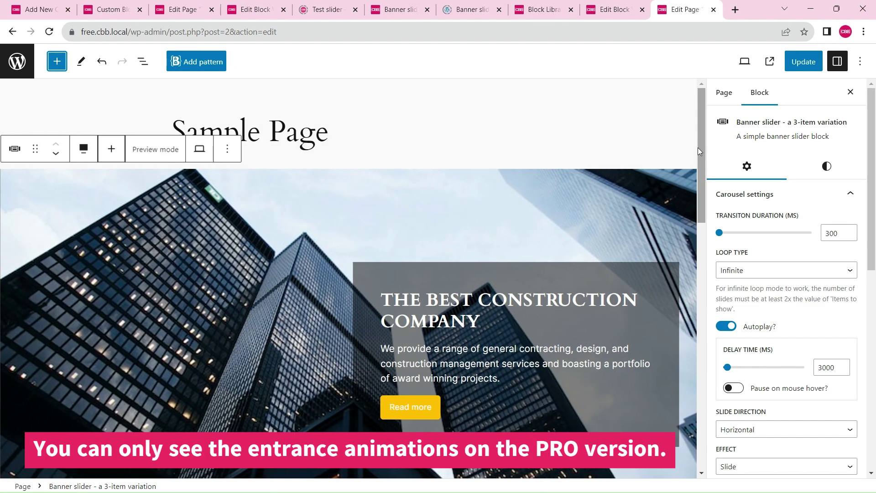
drag(696, 147, 698, 169)
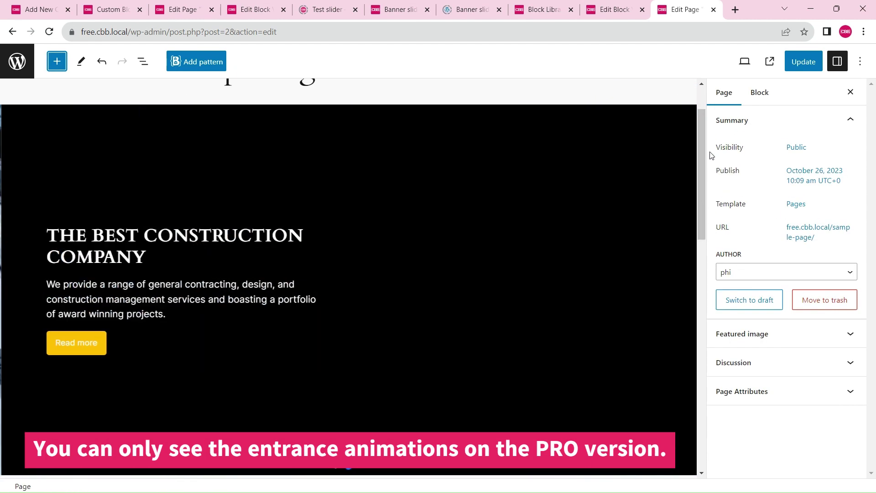
Update the Sample Page to save the new banner slider
click(802, 62)
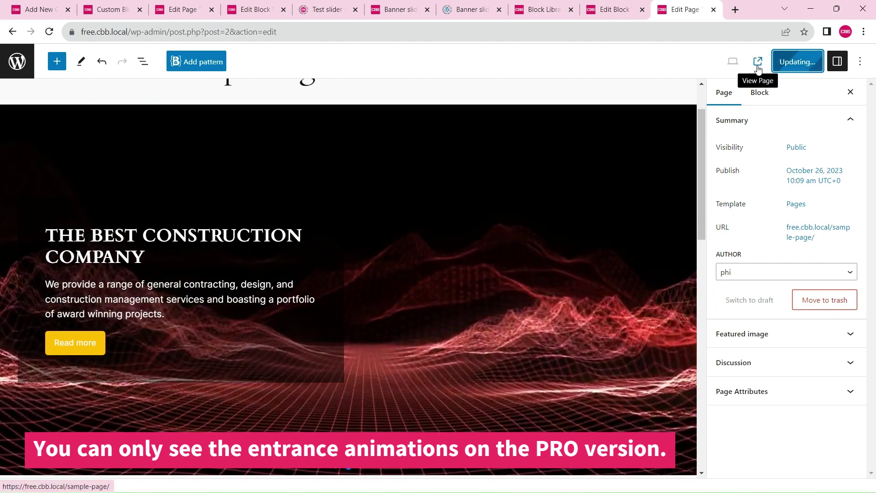